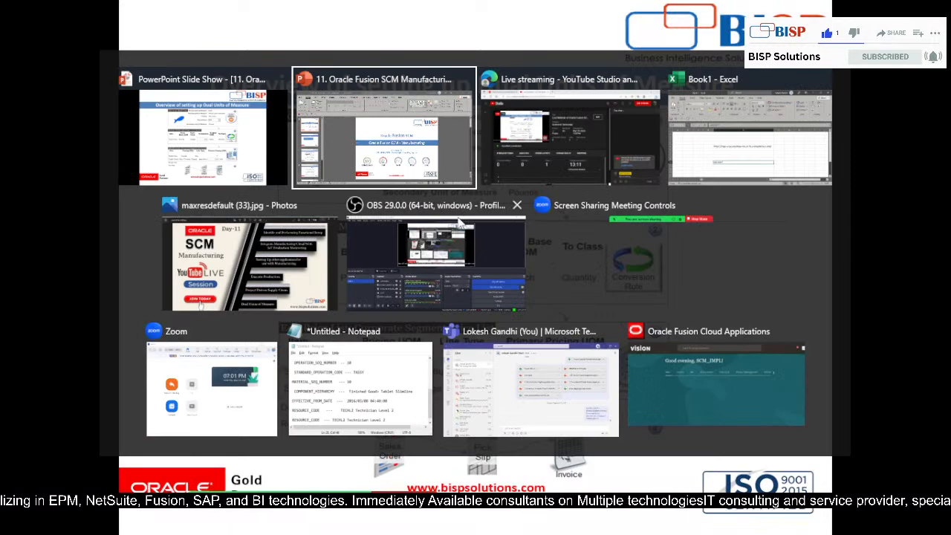
Switch to Oracle Fusion Cloud Applications and open the Product Information Management work area under Product Management.
click(688, 377)
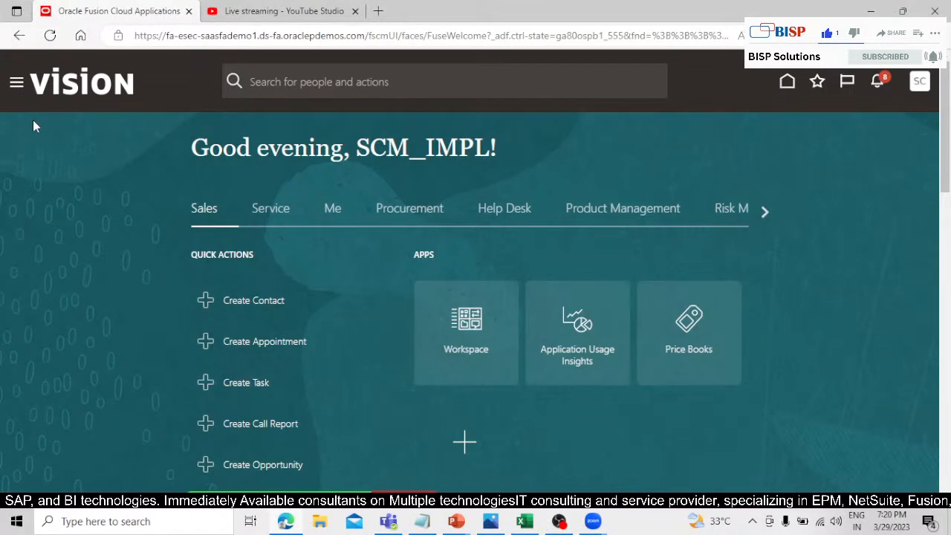
click(17, 83)
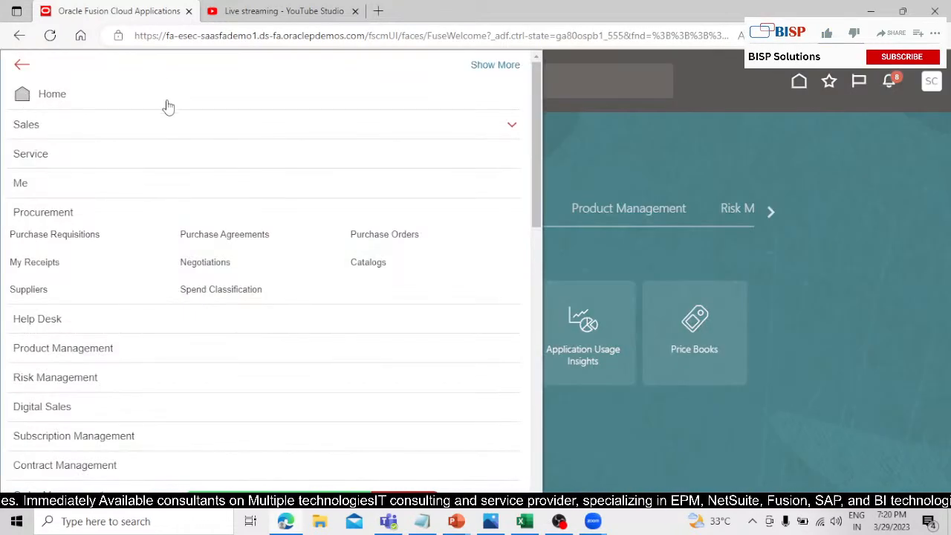
click(121, 211)
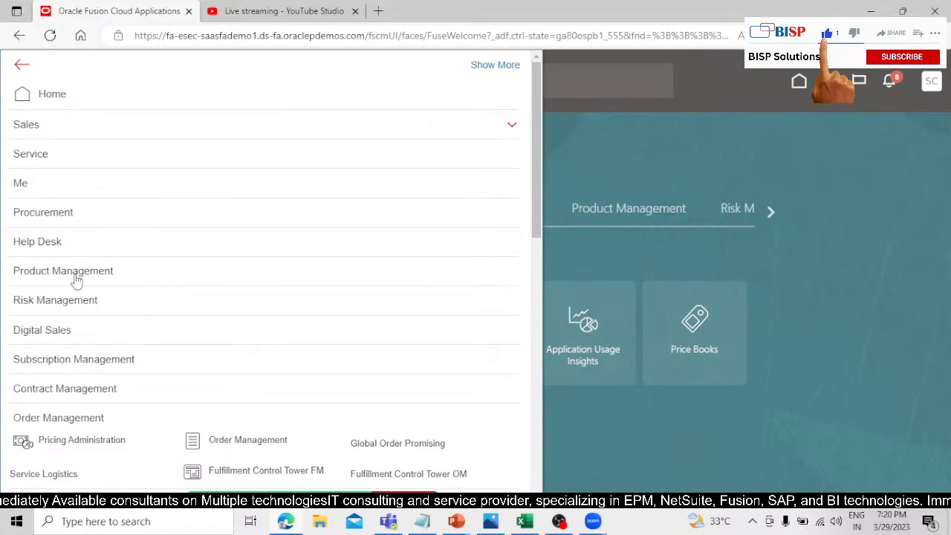
click(121, 269)
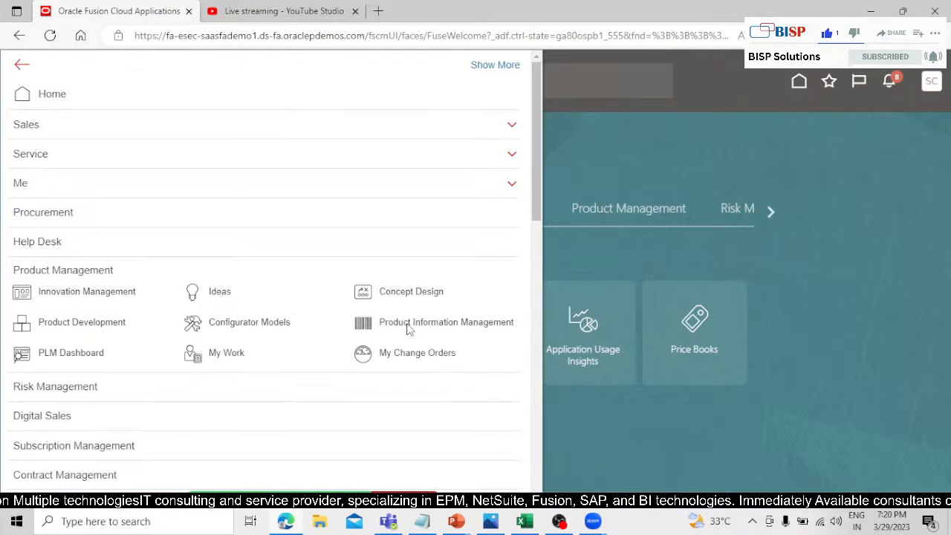
click(407, 324)
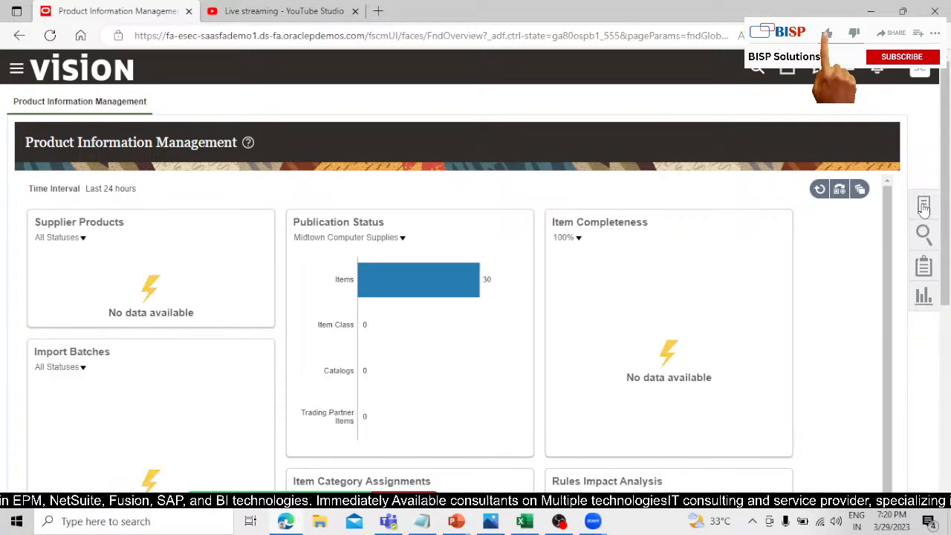
Start creating one new item in organization 000 with Root Item Class as the item class.
click(924, 206)
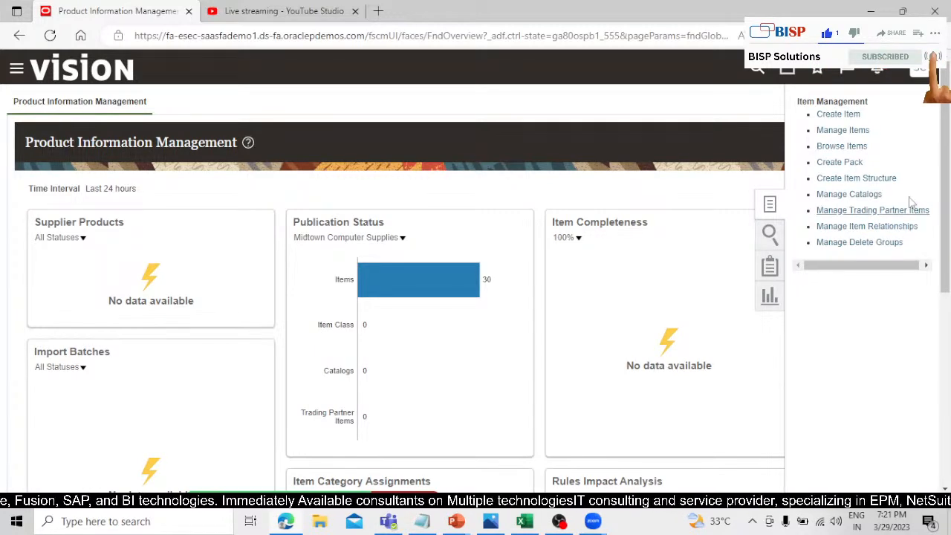
click(825, 116)
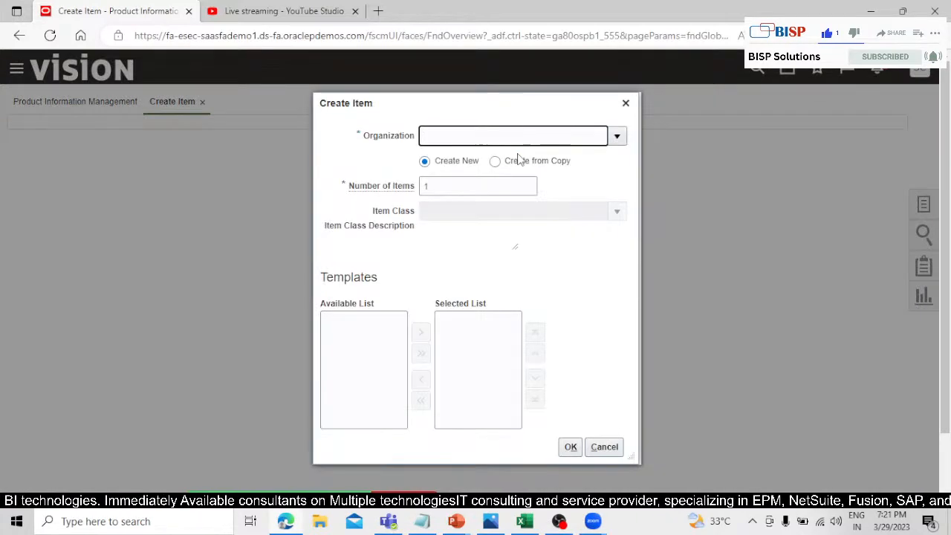
click(618, 136)
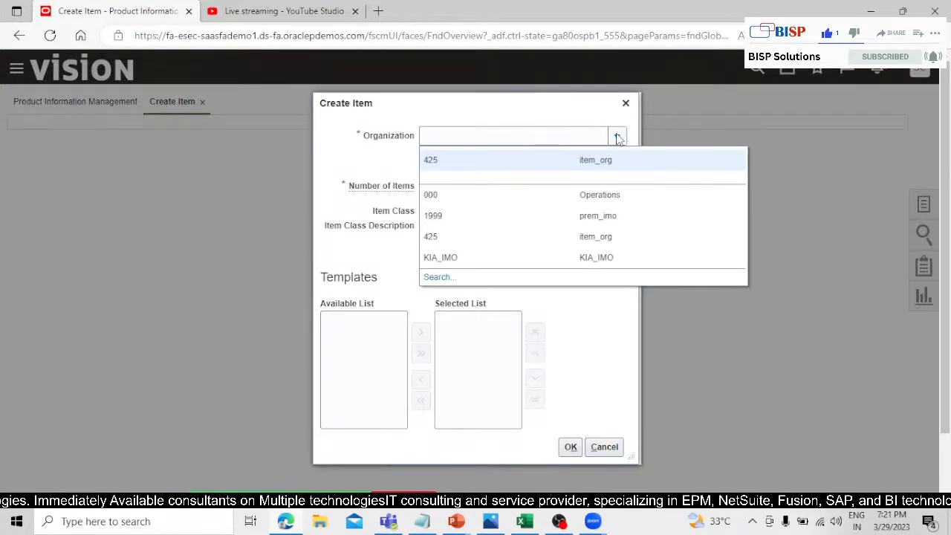
click(511, 190)
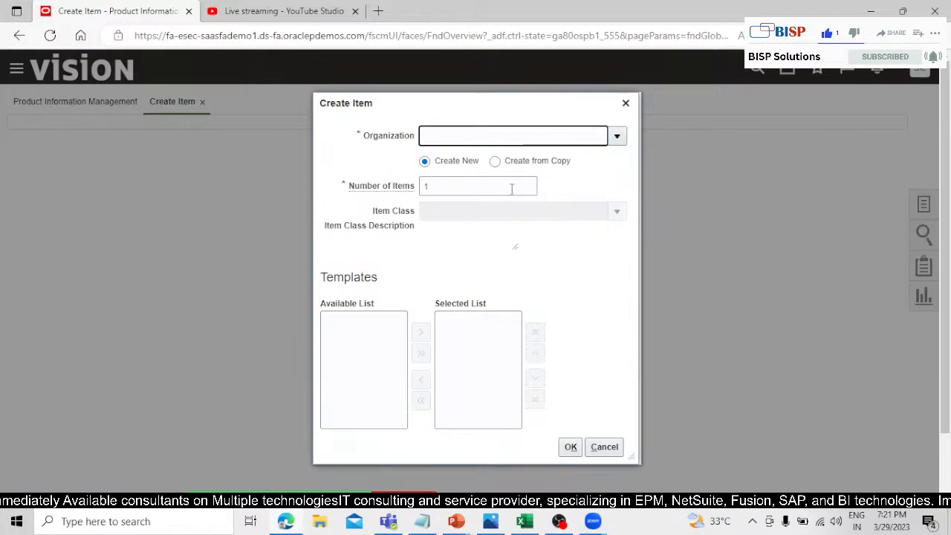
click(624, 212)
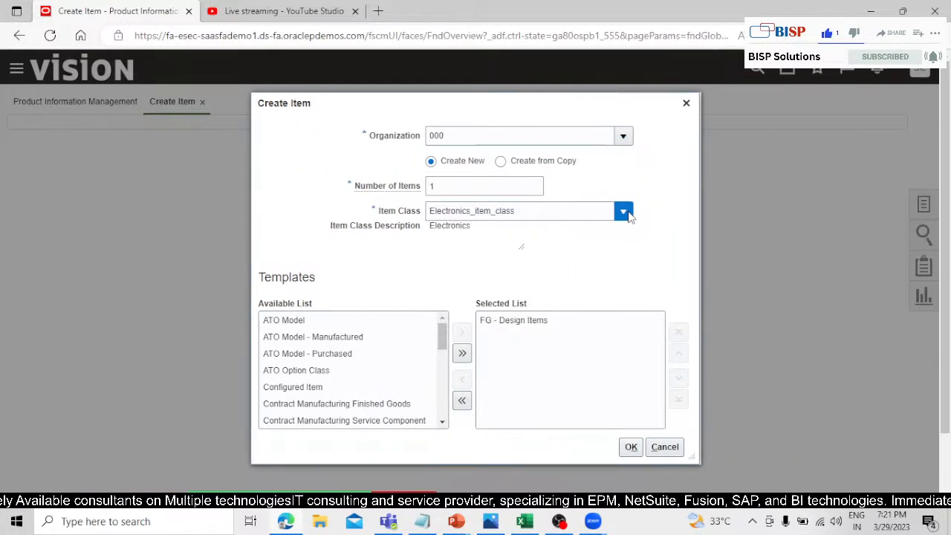
double_click(585, 211)
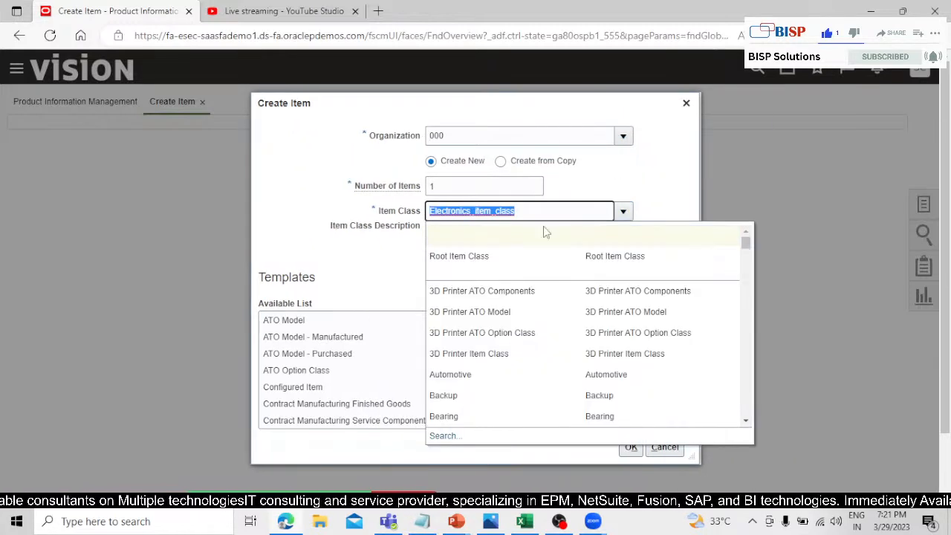
click(480, 251)
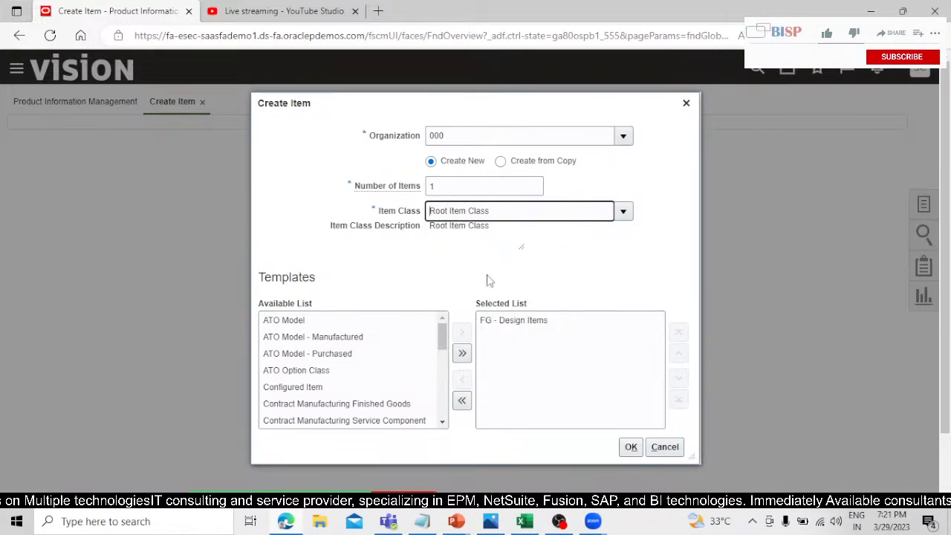
Replace the FG - Design Items template with Finished Goods and proceed to the new item's page, accepting the item class warning.
scroll(443, 345, down, 2)
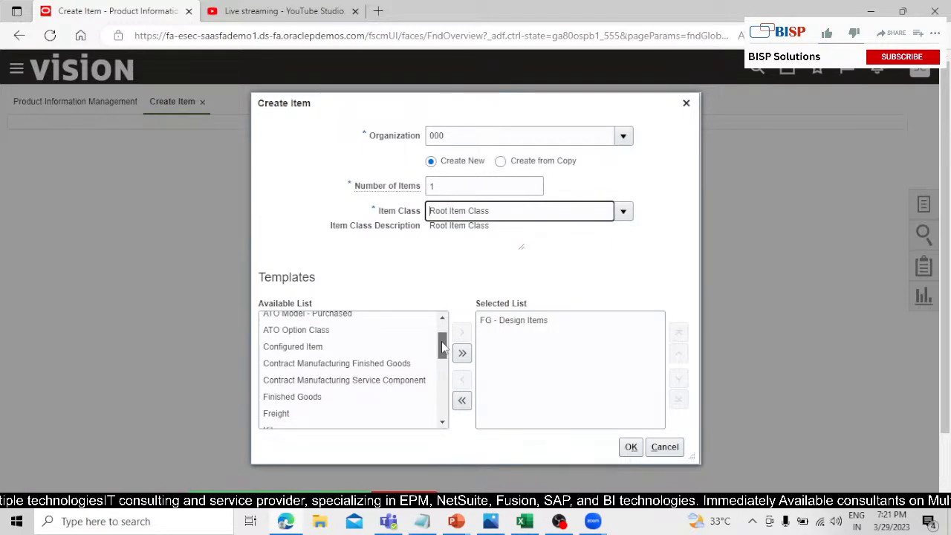
drag(443, 346, 443, 383)
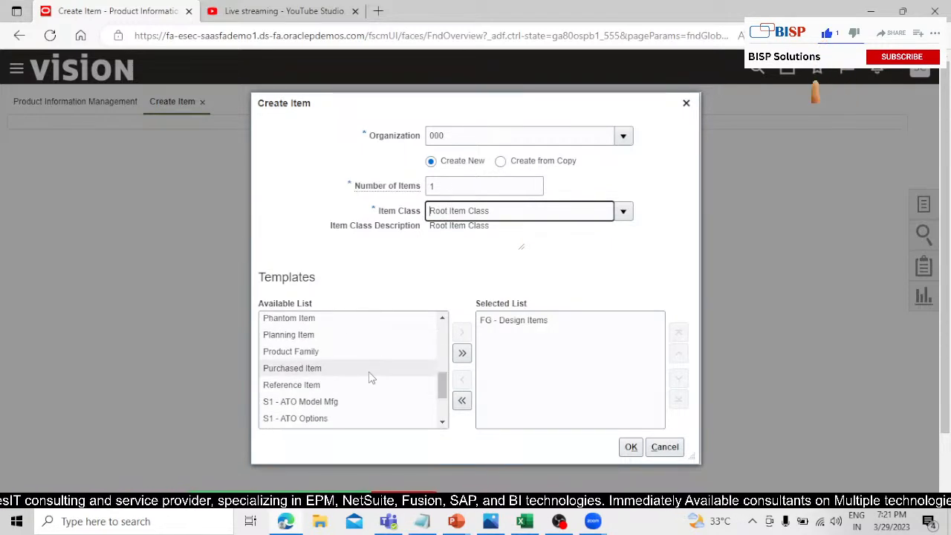
scroll(364, 374, down, 1)
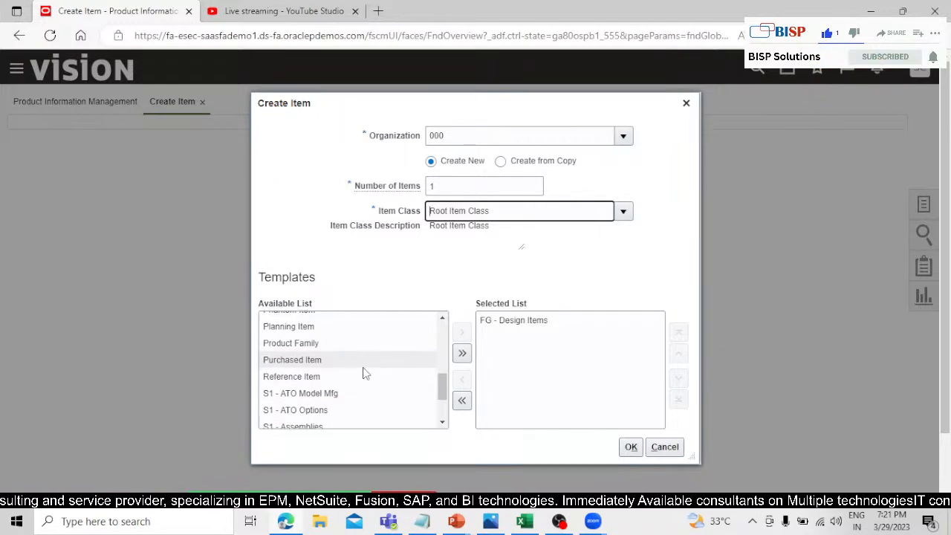
scroll(364, 373, down, 2)
scroll(364, 373, up, 4)
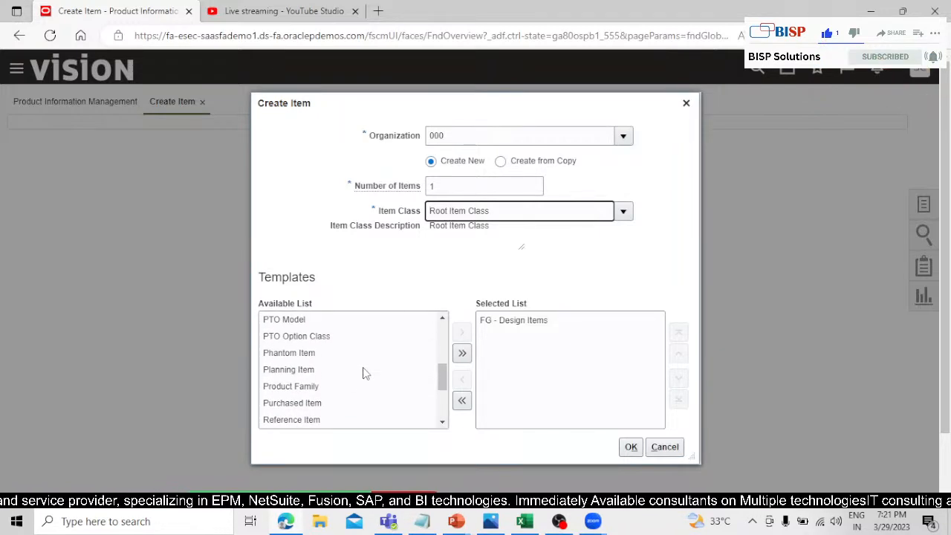
scroll(364, 373, up, 5)
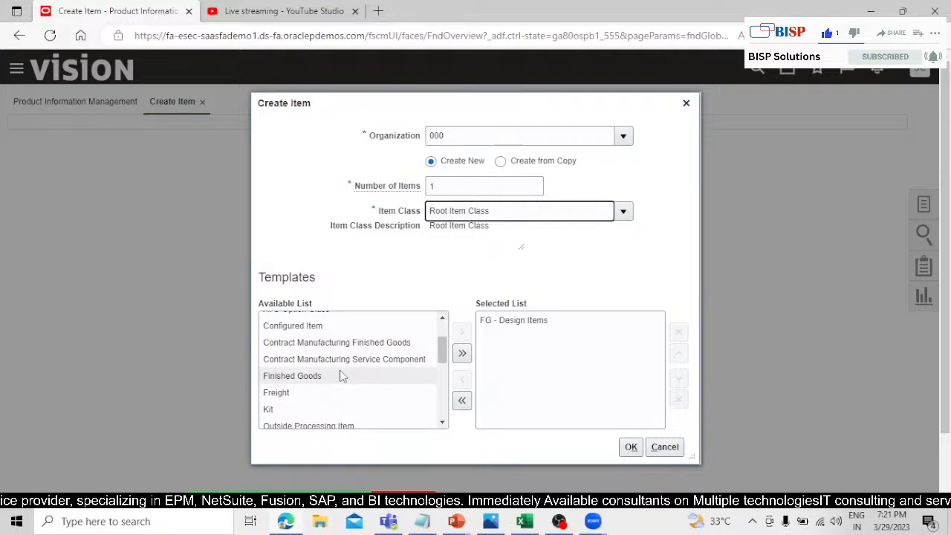
click(340, 376)
click(460, 332)
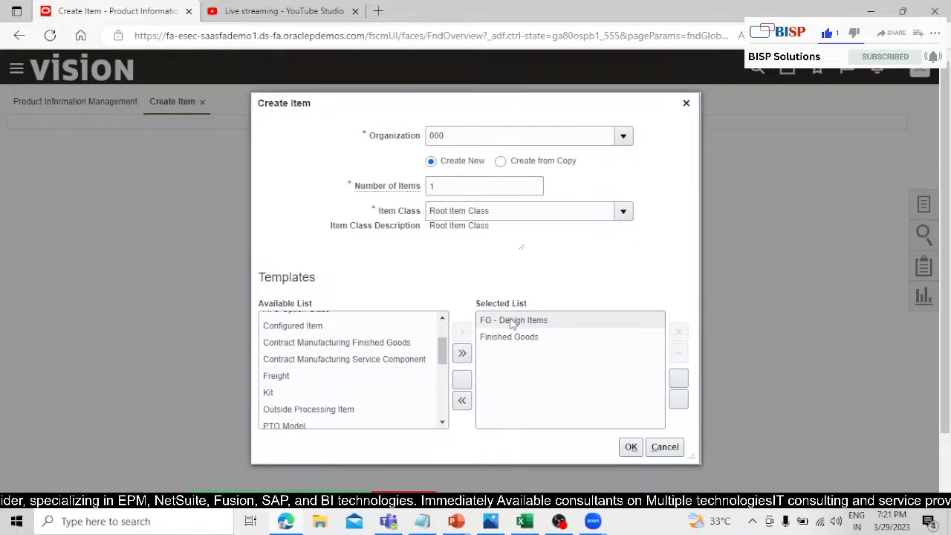
click(512, 324)
click(461, 379)
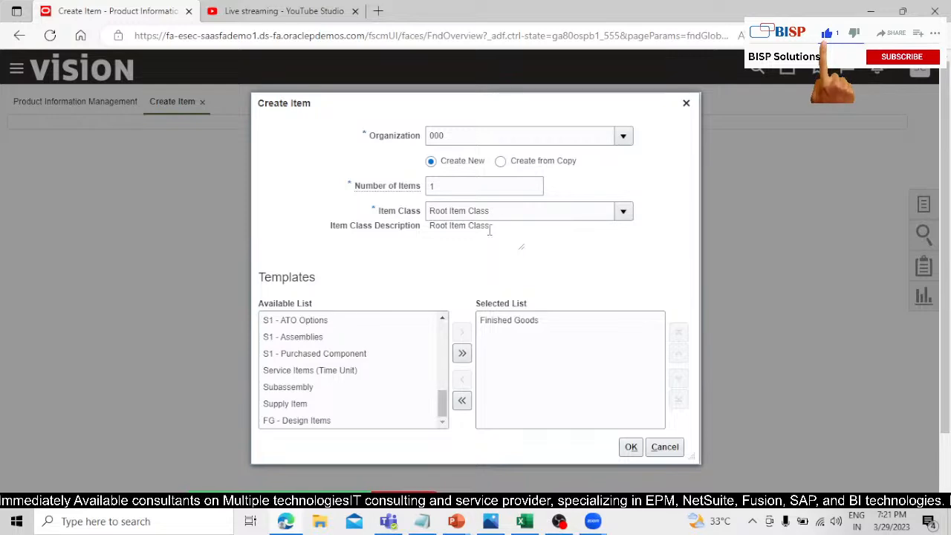
click(631, 447)
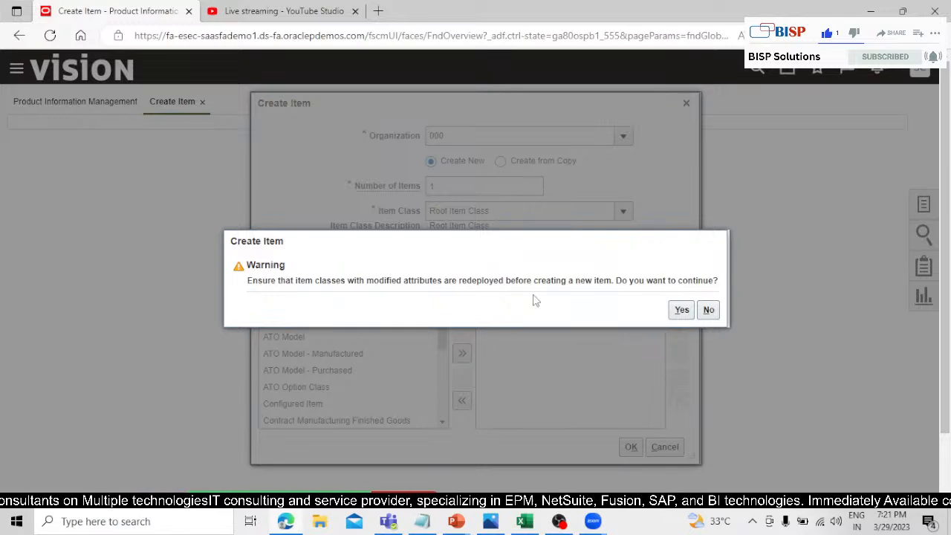
click(681, 310)
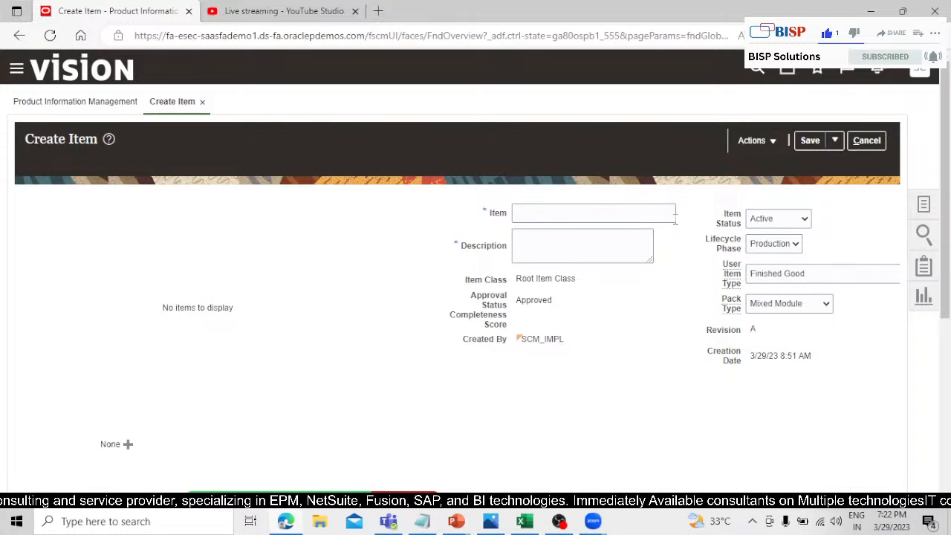
Enter ST_FISH as both the item name and its description.
click(602, 216)
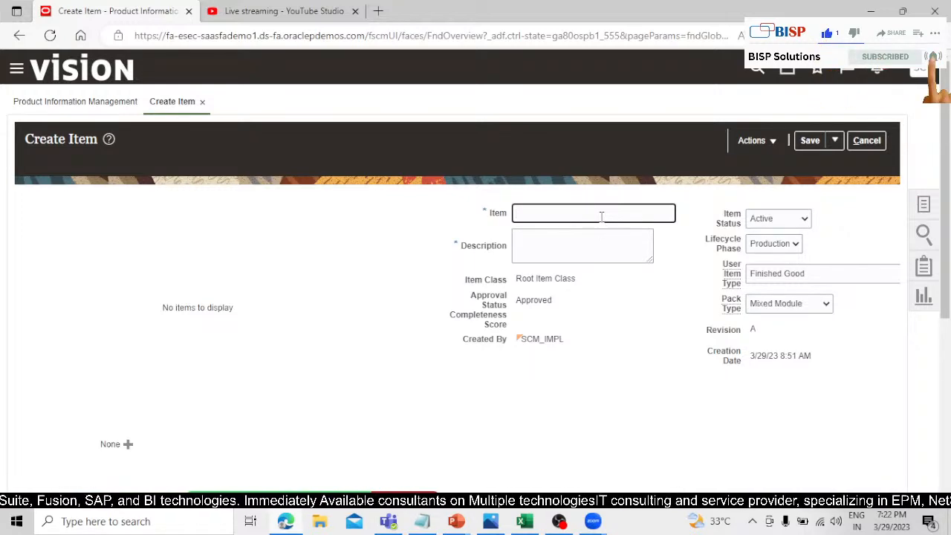
text(ST_FISH)
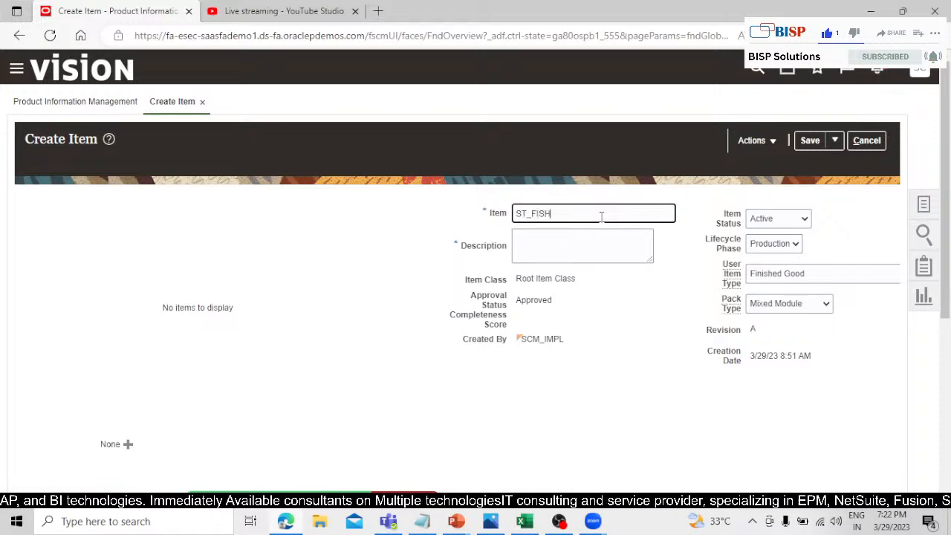
drag(578, 209, 458, 222)
key(ctrl+c)
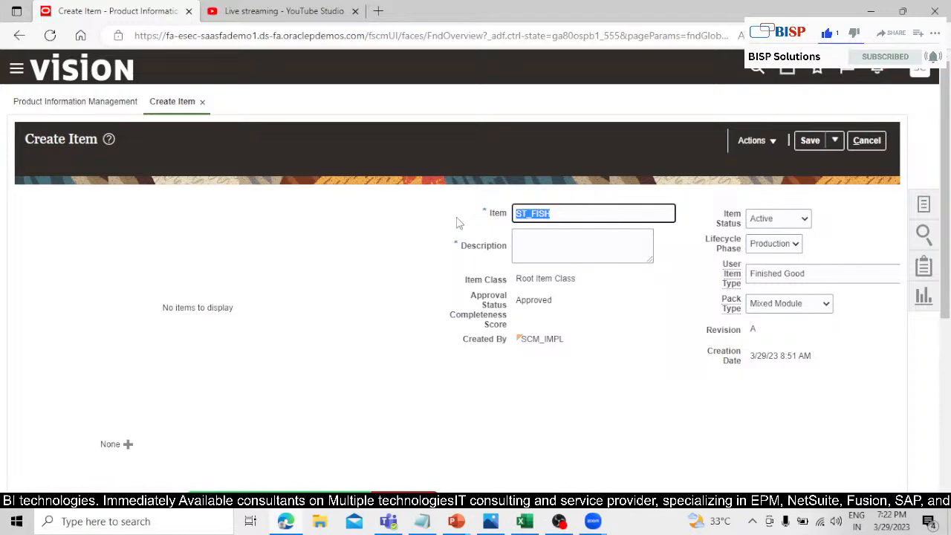
click(566, 253)
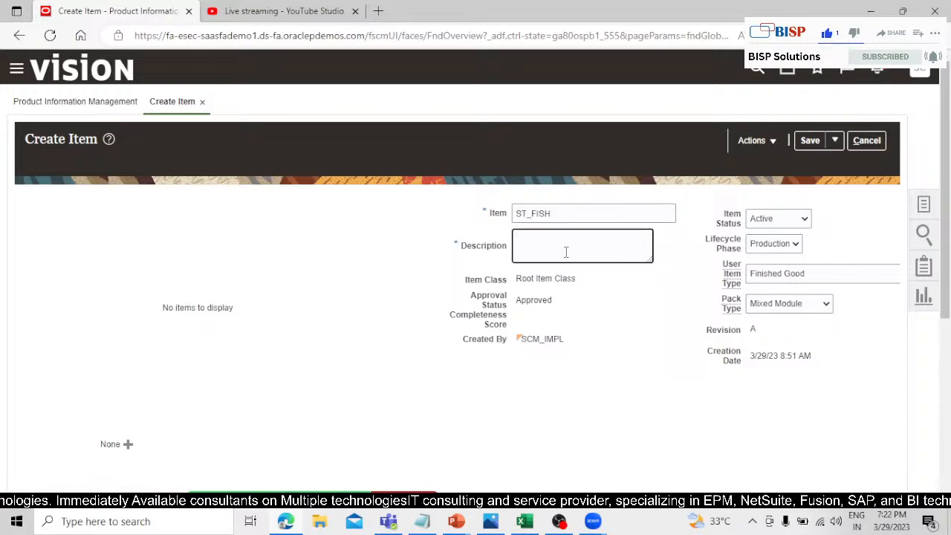
key(ctrl+v)
click(637, 296)
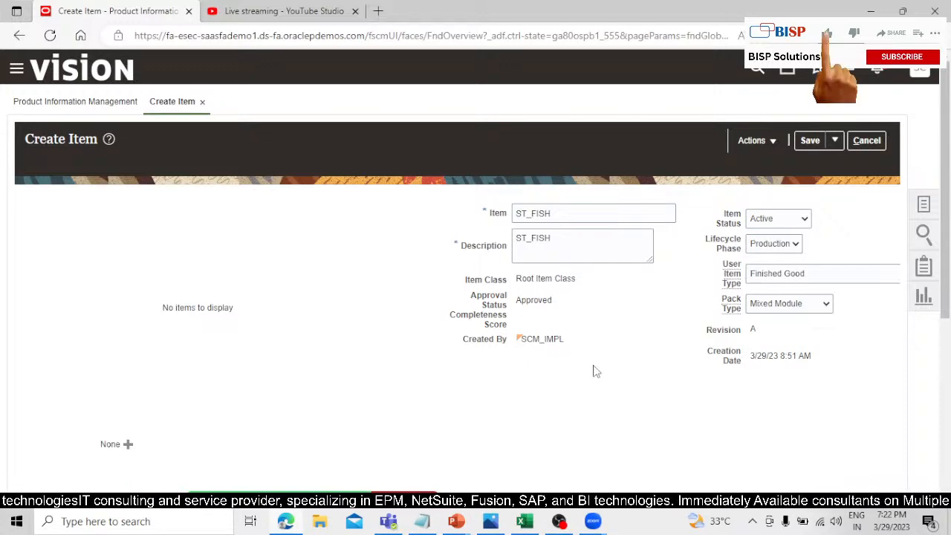
Set the item's tracking unit of measure to Primary and secondary, keeping Ea as the primary unit.
scroll(624, 350, down, 5)
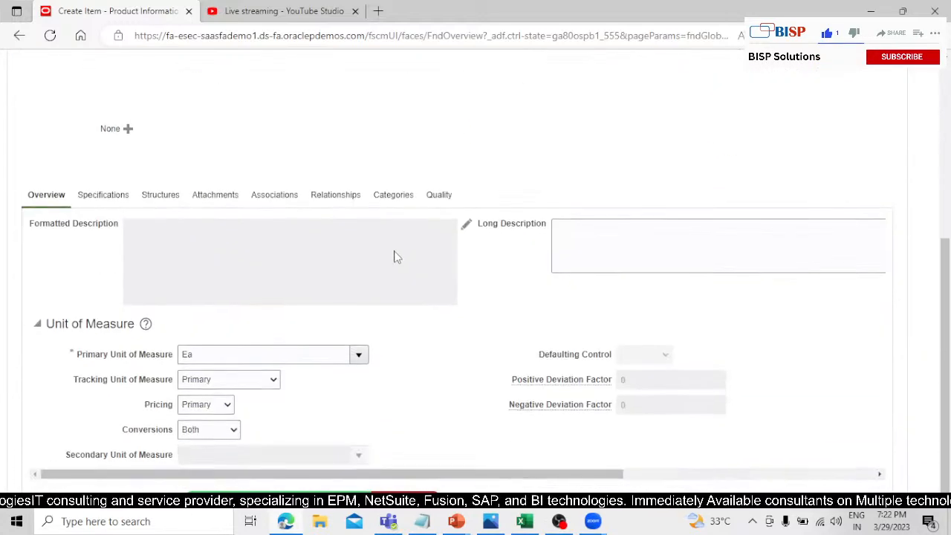
click(197, 354)
click(403, 354)
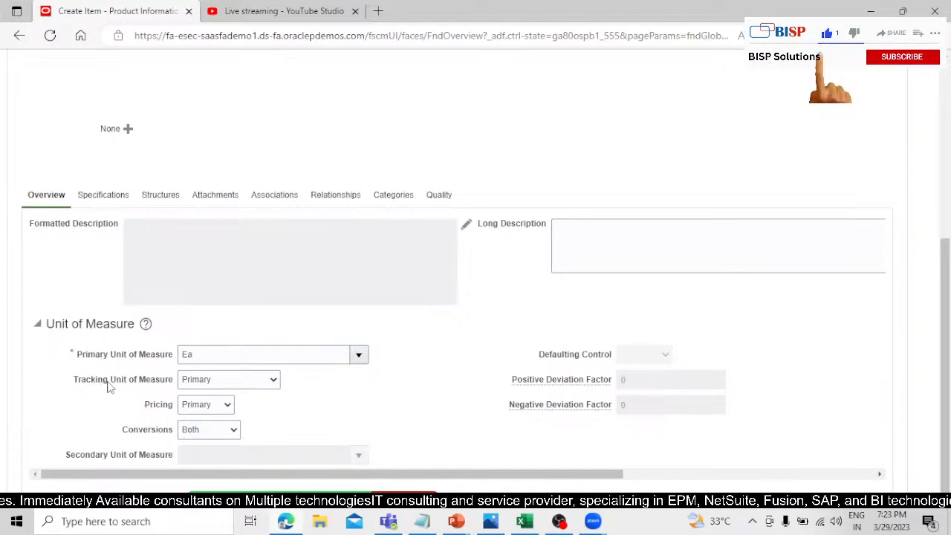
click(264, 380)
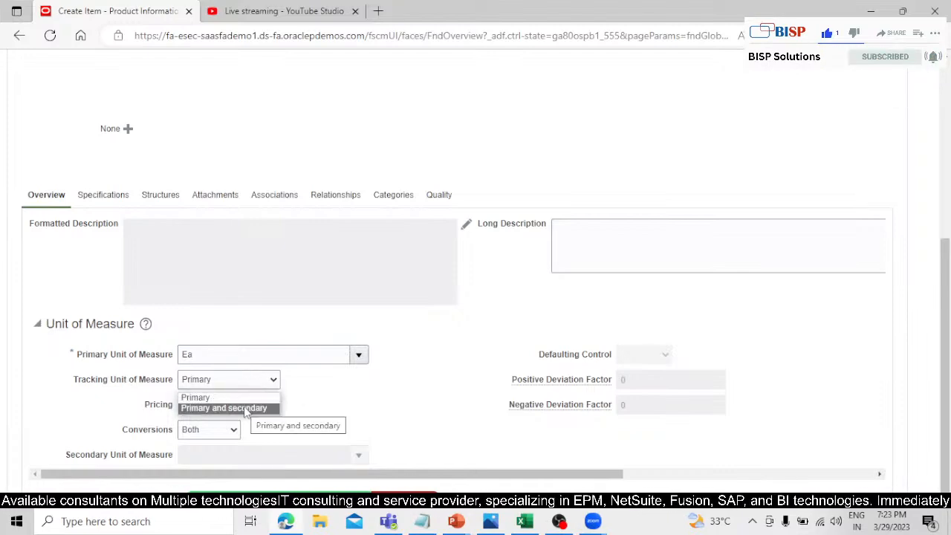
click(260, 408)
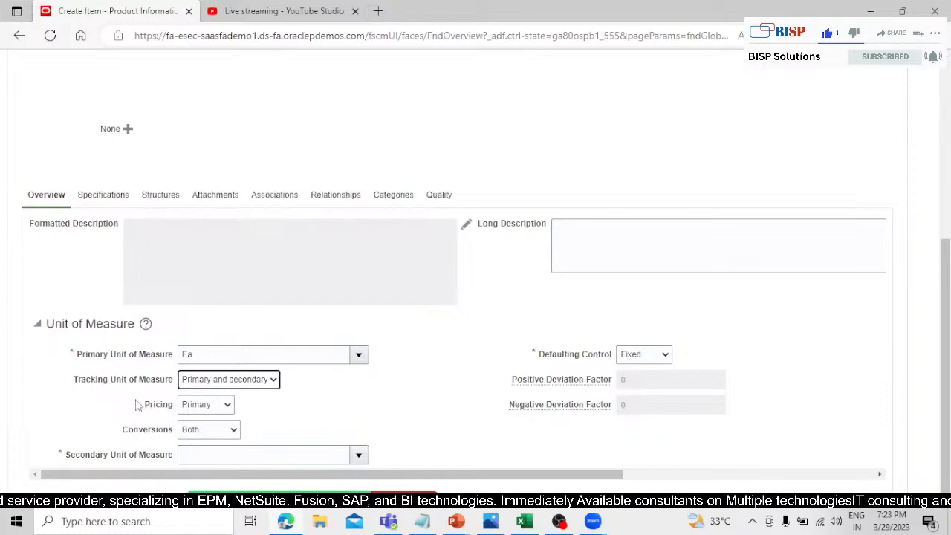
Review the item's Pricing setting and the available Conversions options without changing them.
click(195, 408)
click(221, 409)
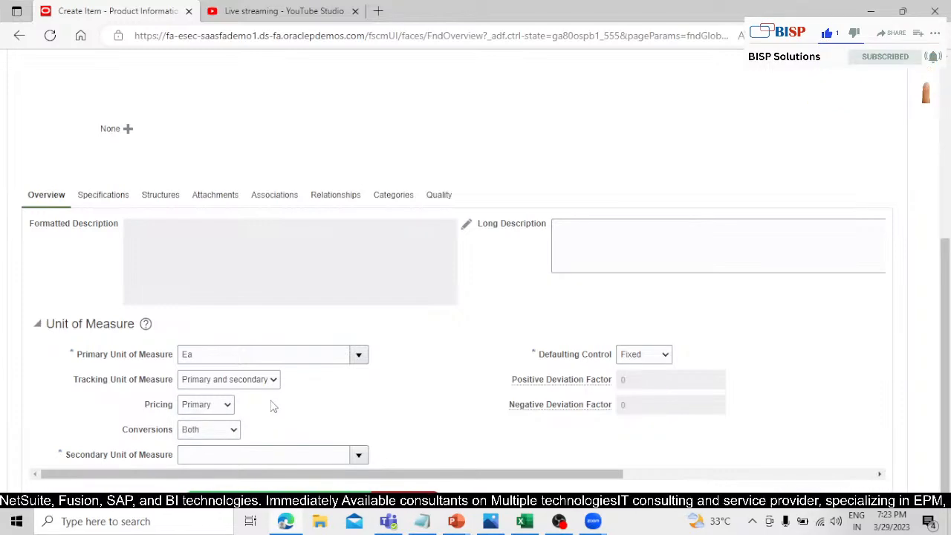
click(233, 431)
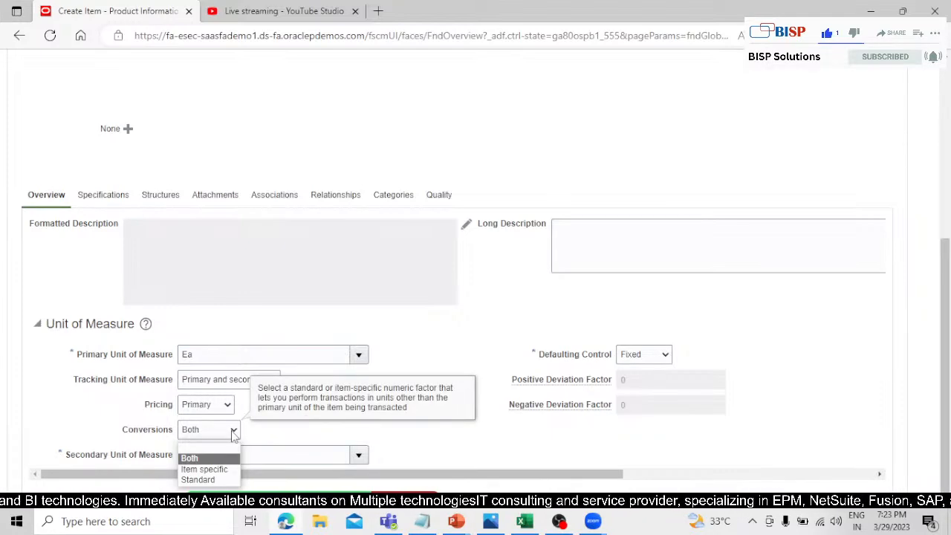
click(234, 431)
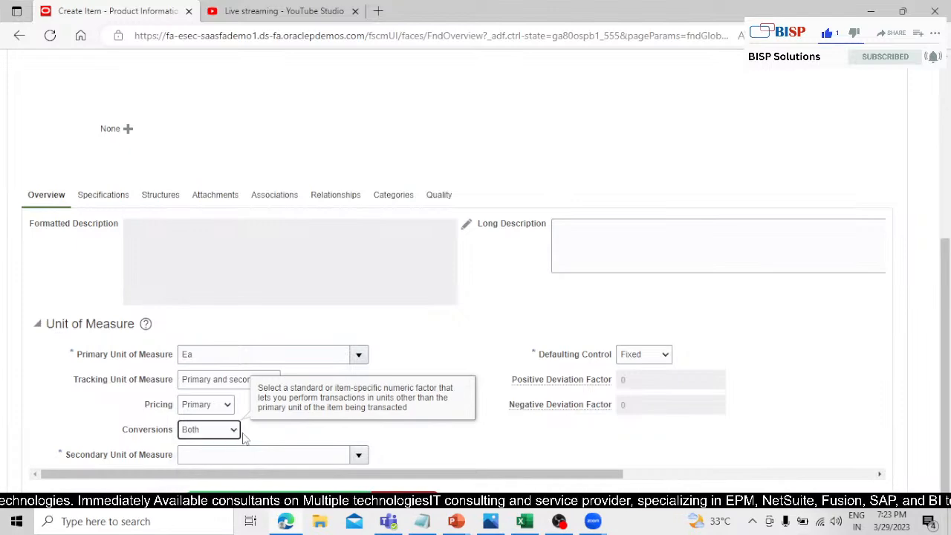
click(260, 441)
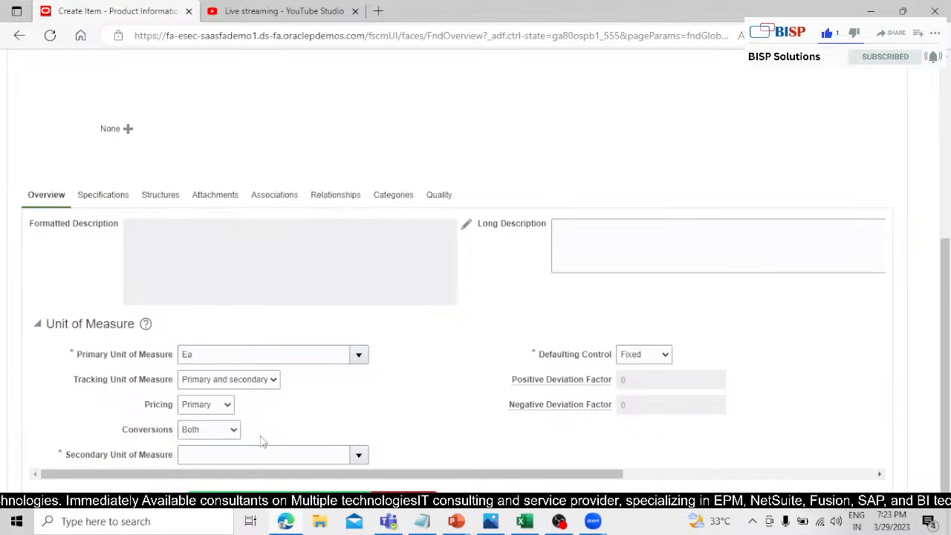
Set the item's secondary unit of measure to lb, keeping the Defaulting Control at Fixed and Pricing at Primary.
click(359, 455)
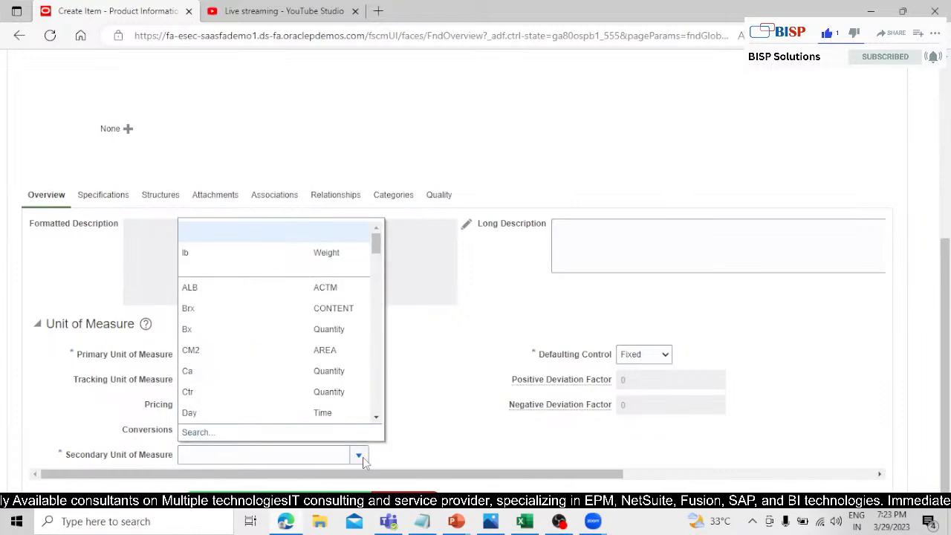
click(259, 251)
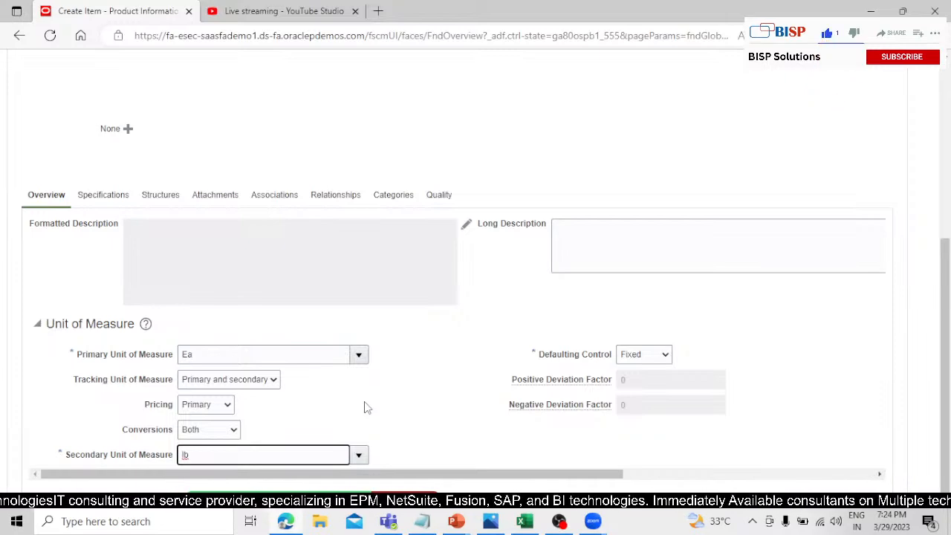
click(665, 355)
click(665, 355)
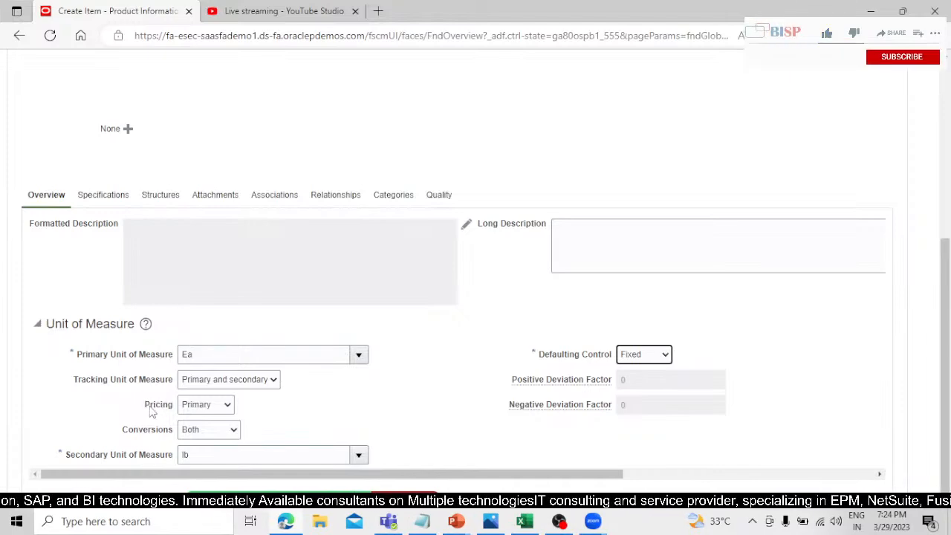
click(208, 405)
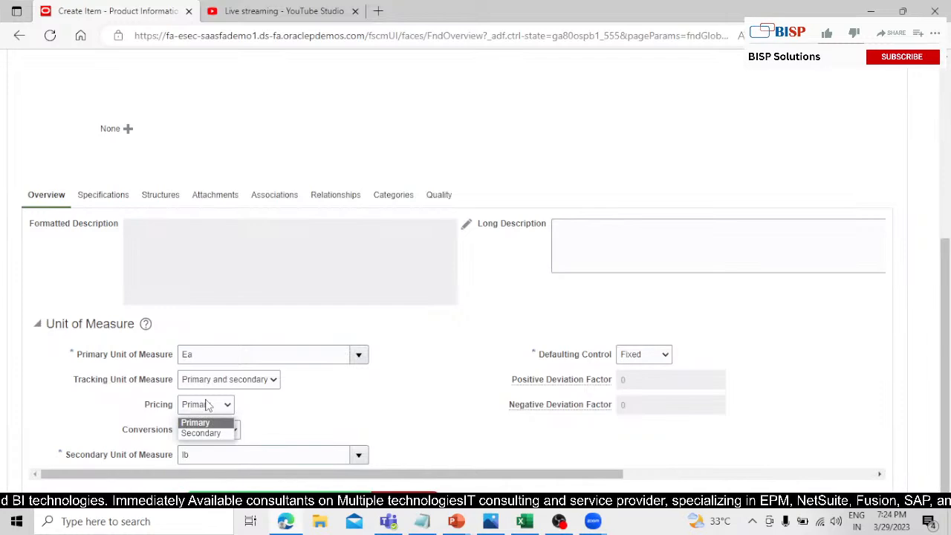
click(279, 413)
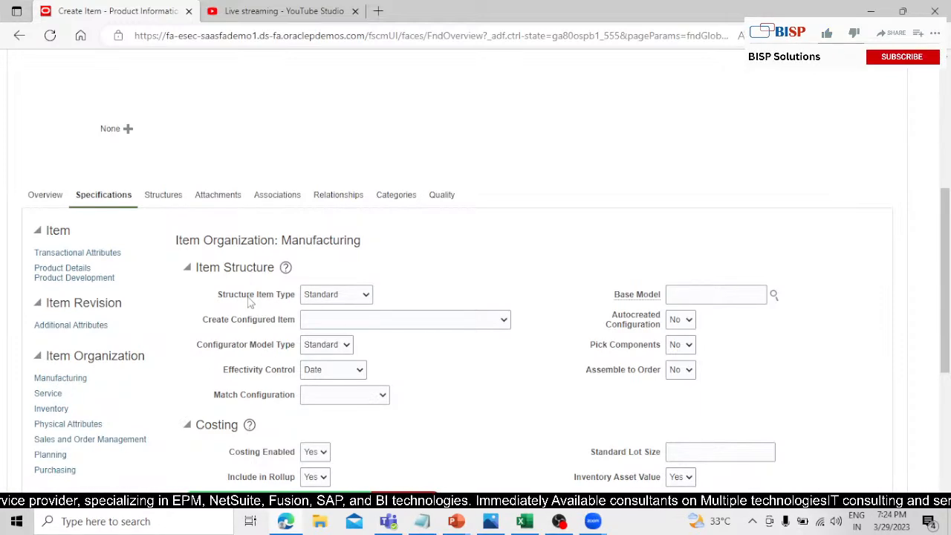
Keep the Structure Item Type at Standard and set the Sales Product Type to Goods in the Sales and Order Management specifications.
click(338, 292)
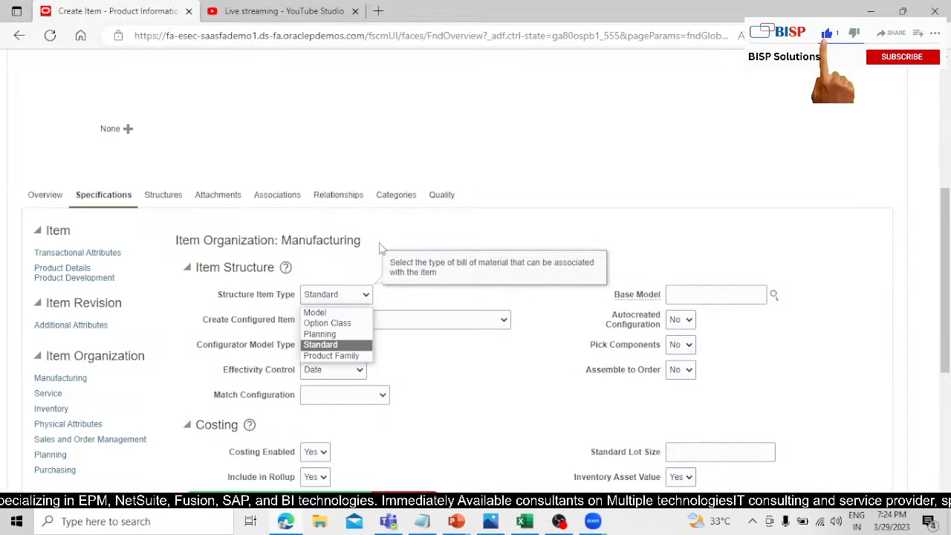
click(396, 227)
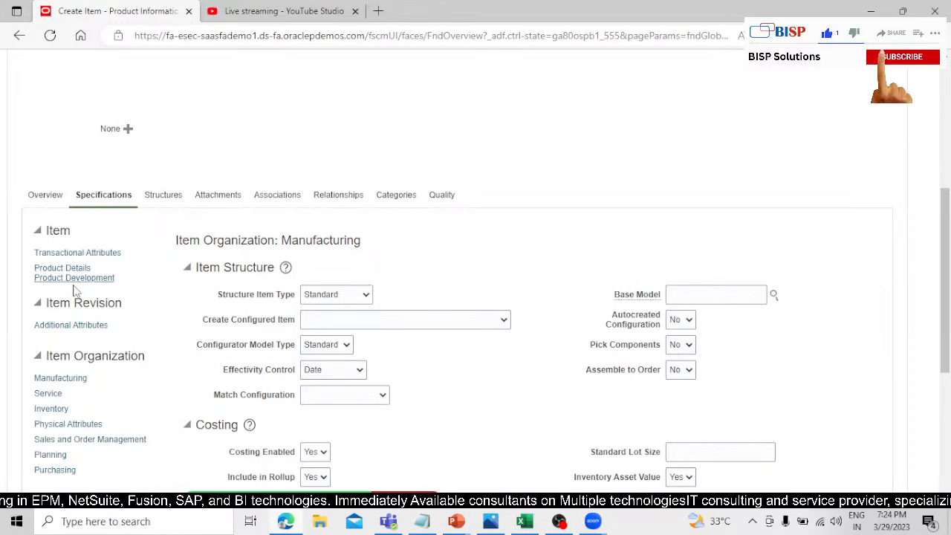
click(78, 439)
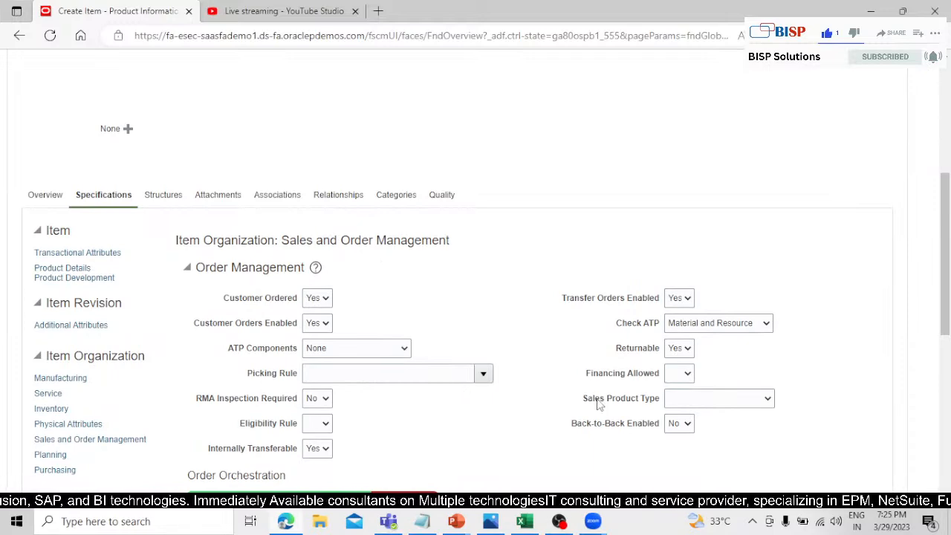
click(671, 401)
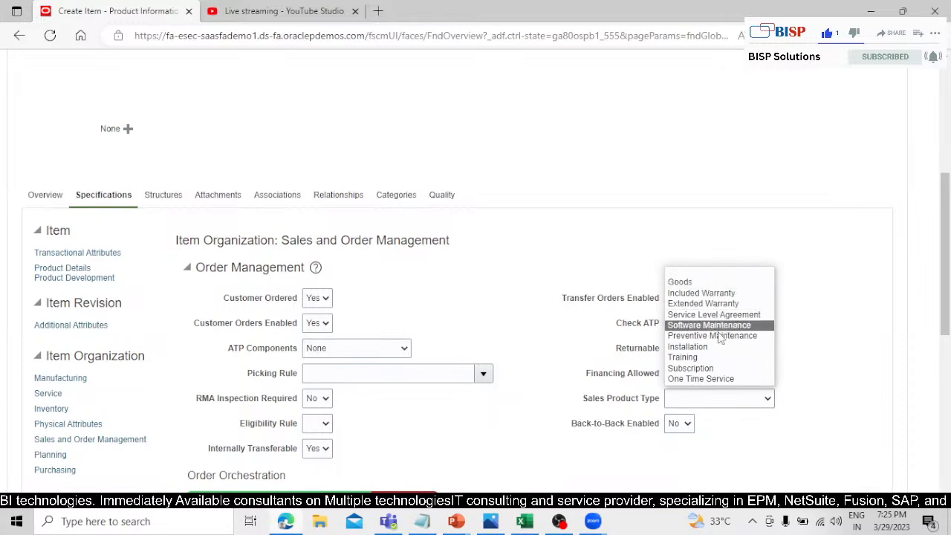
click(720, 283)
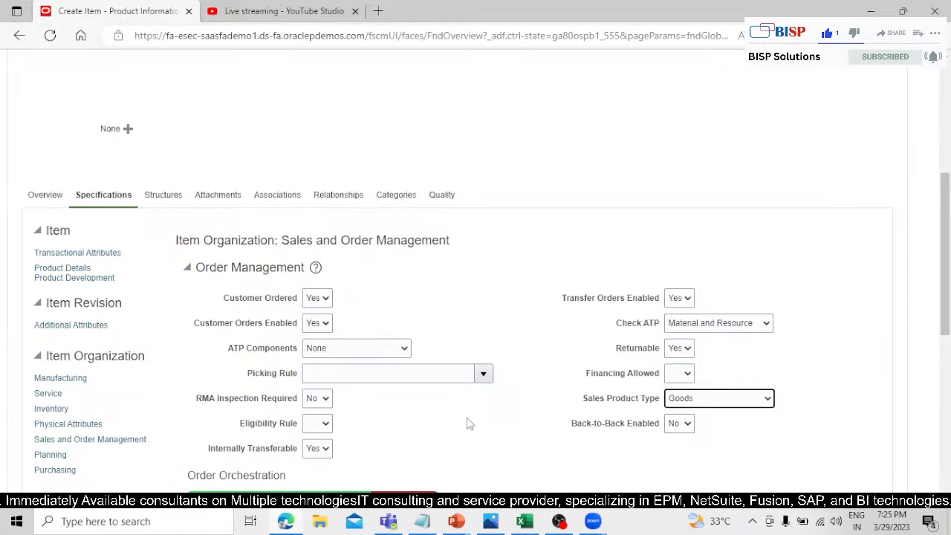
Review the item's order orchestration, fulfillment, tolerance, invoicing and web store settings in the Sales and Order Management specifications.
scroll(467, 424, down, 2)
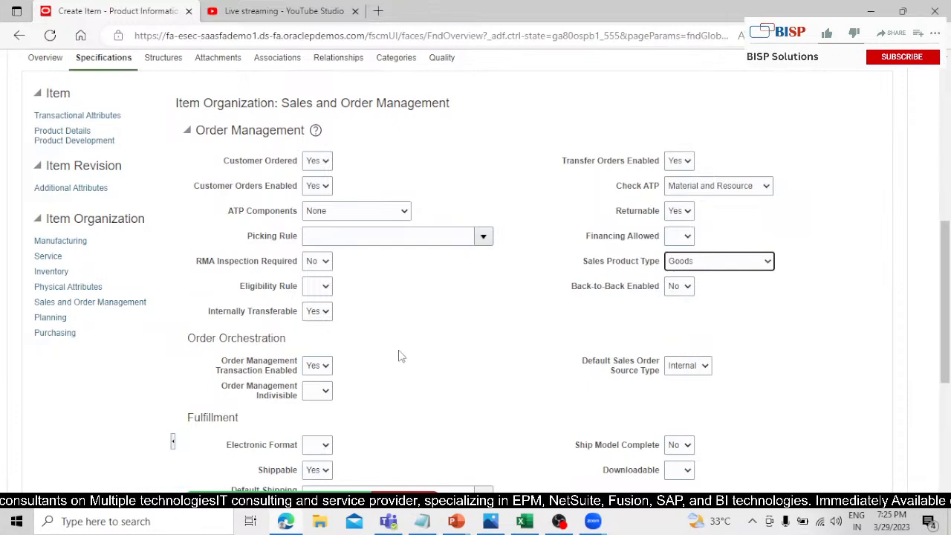
scroll(400, 351, down, 1)
scroll(401, 353, down, 3)
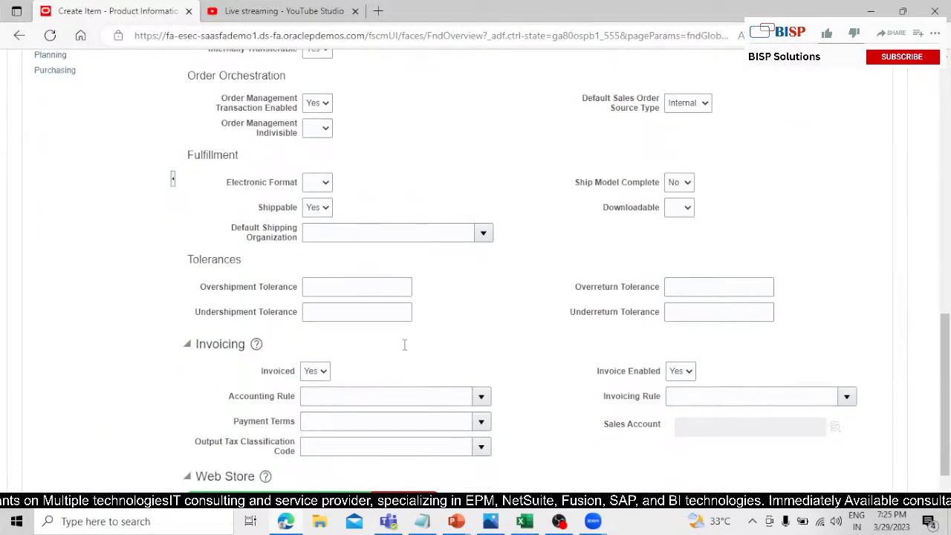
click(315, 359)
click(314, 386)
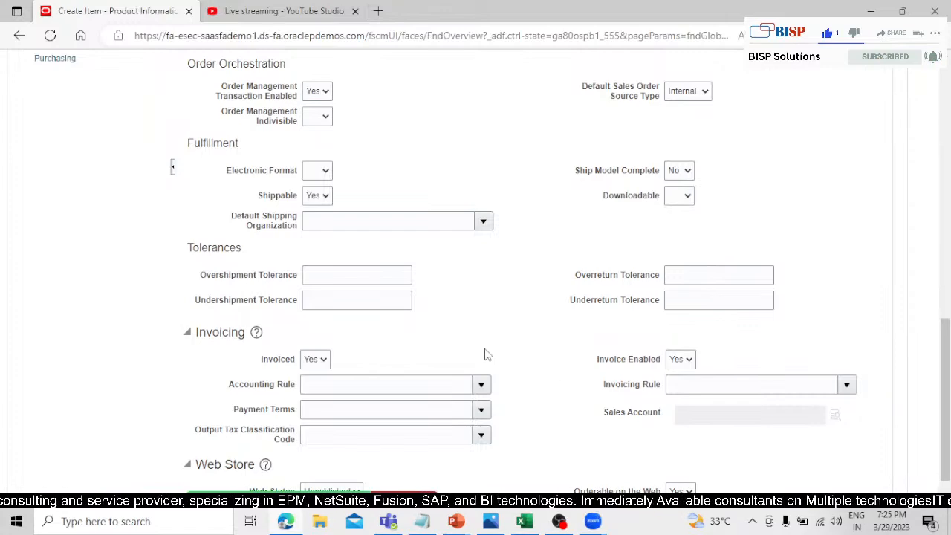
scroll(480, 352, up, 1)
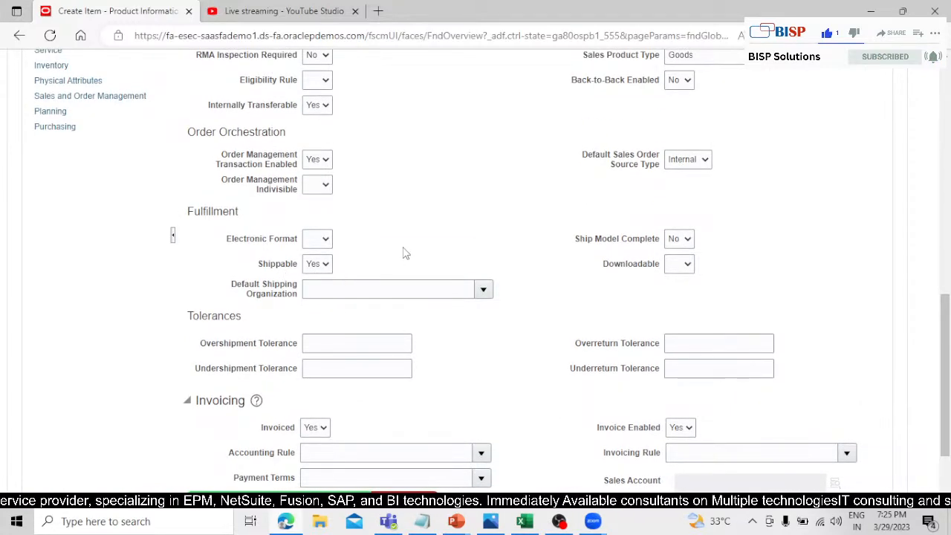
scroll(404, 256, down, 2)
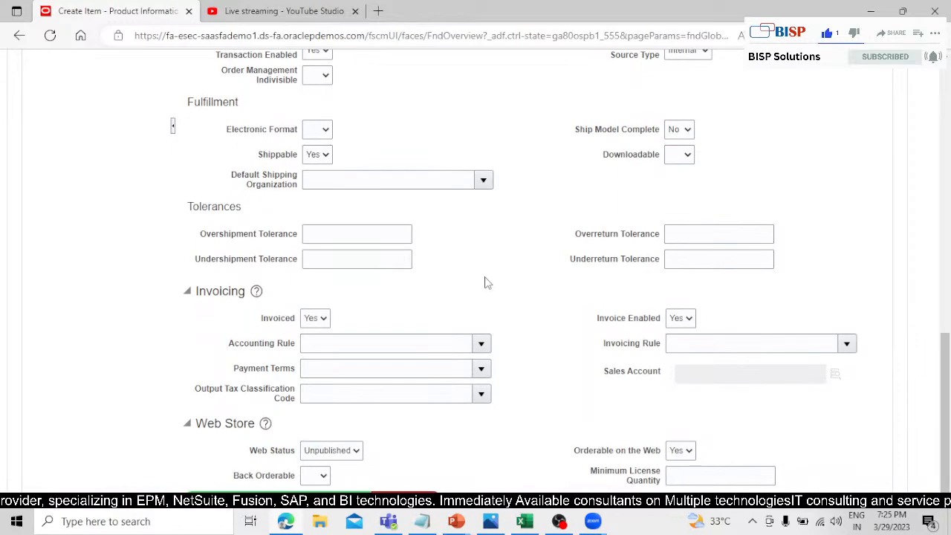
scroll(520, 277, up, 10)
scroll(272, 267, down, 2)
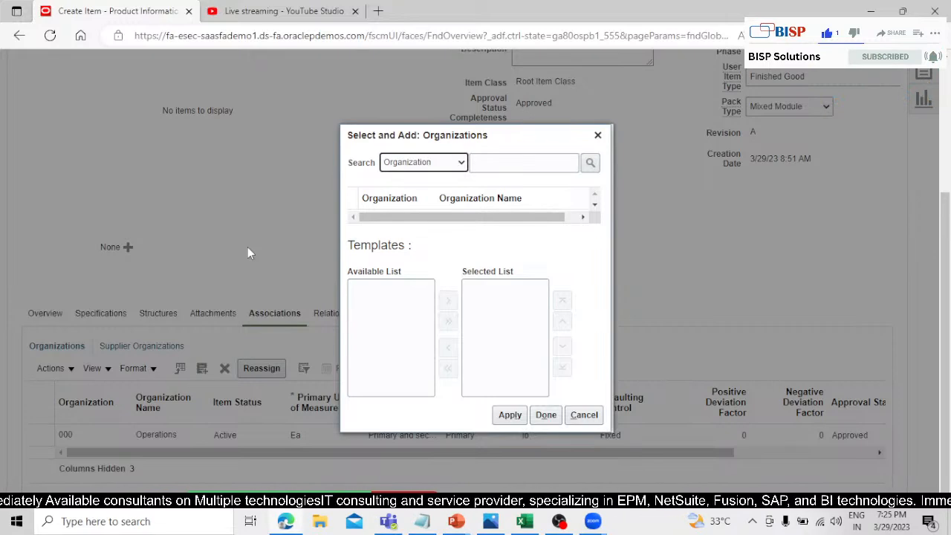
List all organizations available for association with the item and look through them for the ones to assign.
click(592, 162)
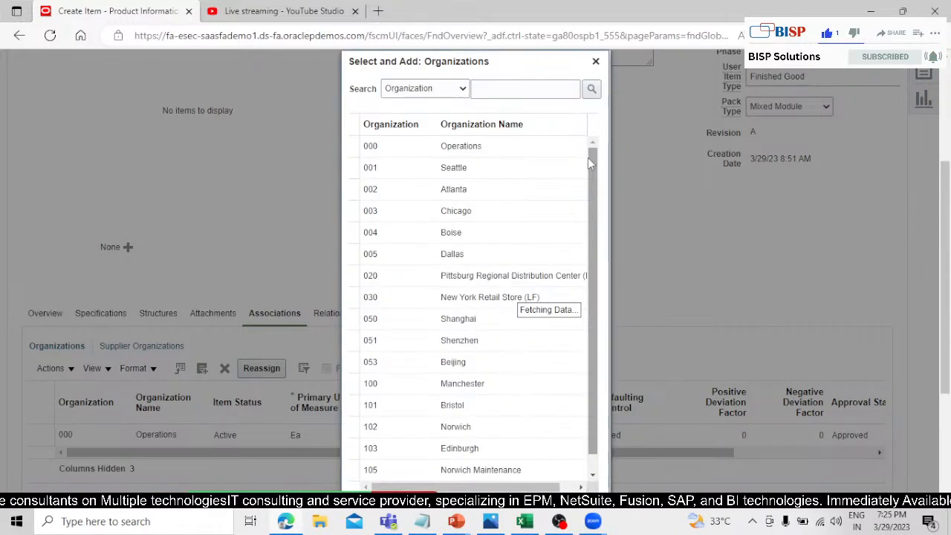
drag(596, 209, 611, 373)
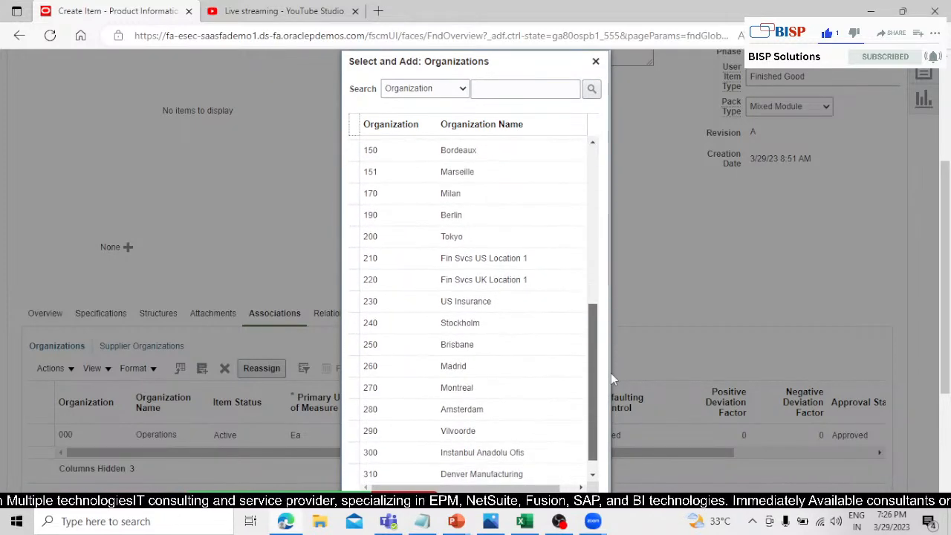
scroll(520, 298, down, 2)
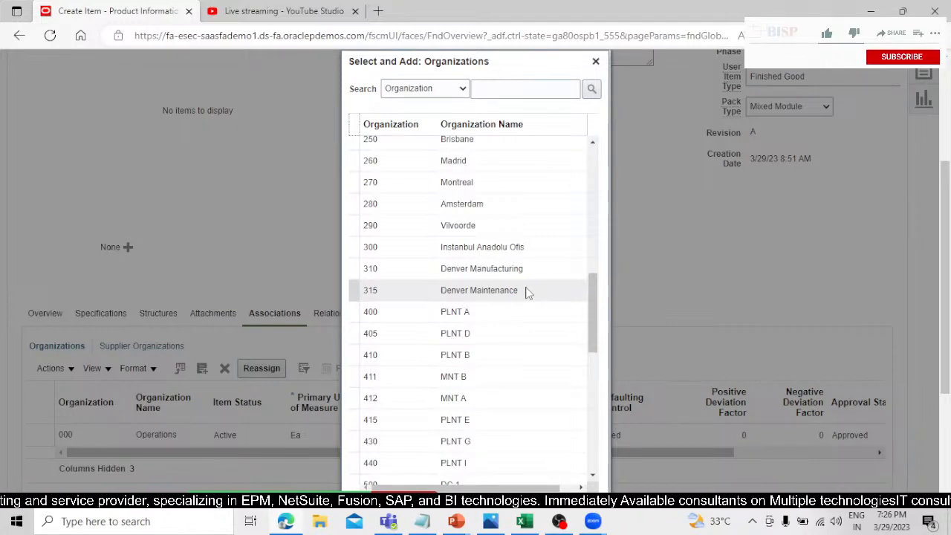
scroll(526, 292, down, 2)
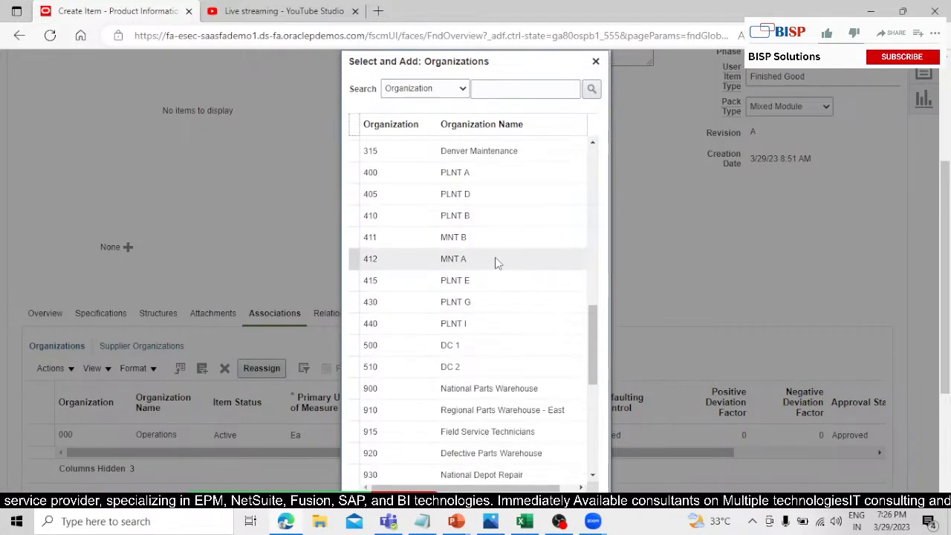
scroll(498, 267, down, 3)
scroll(496, 268, down, 2)
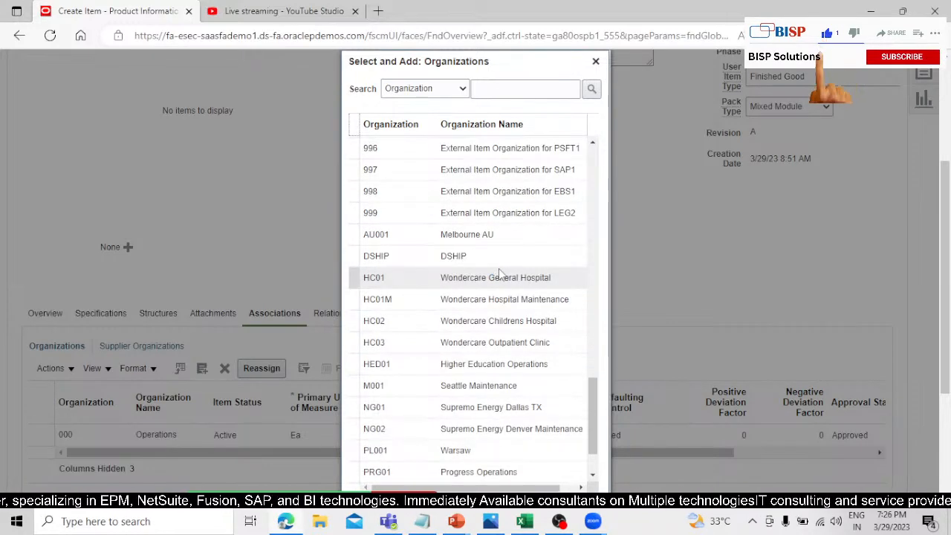
scroll(499, 272, down, 5)
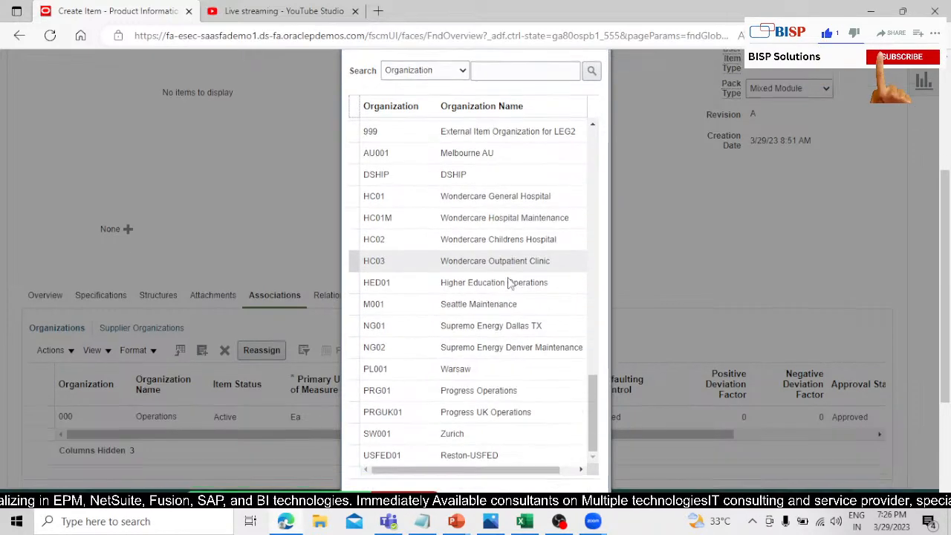
scroll(520, 258, up, 1)
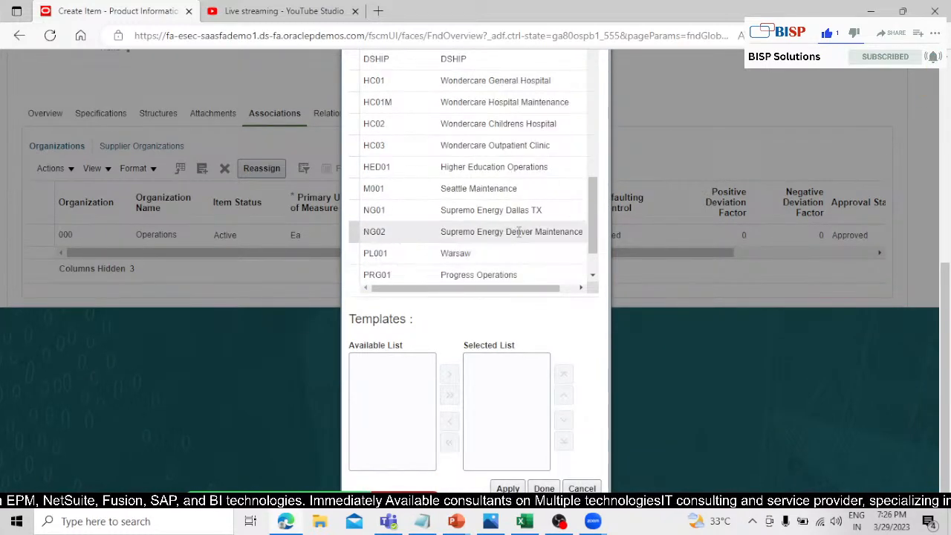
scroll(724, 208, up, 2)
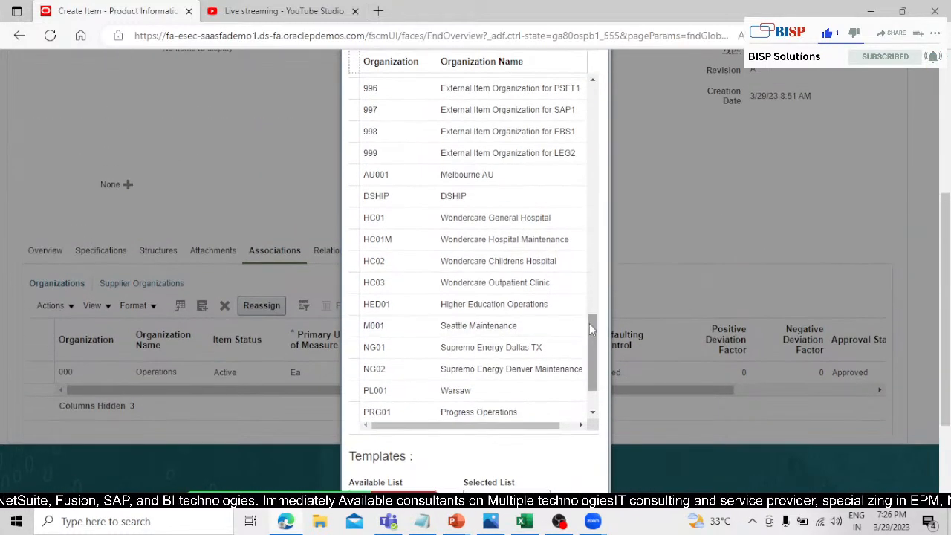
scroll(589, 324, down, 1)
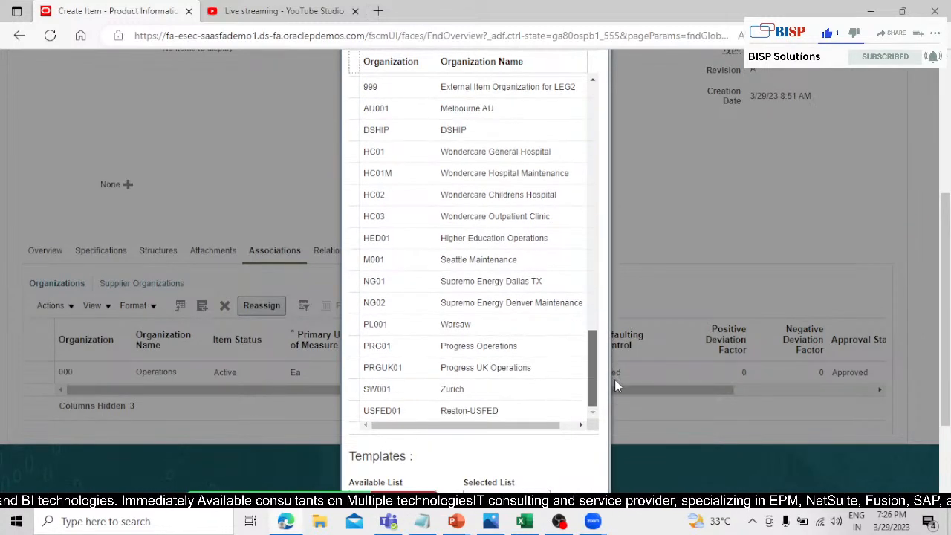
scroll(616, 356, up, 4)
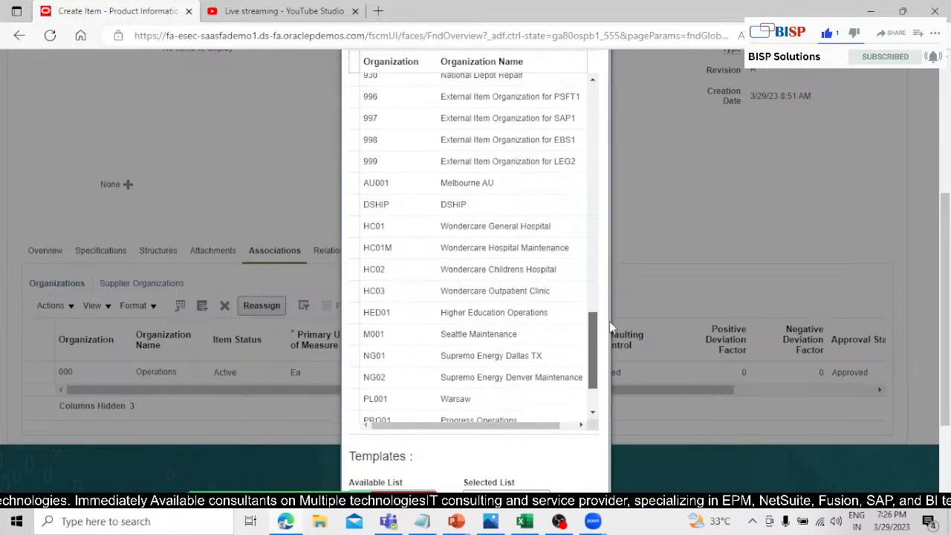
scroll(606, 297, up, 3)
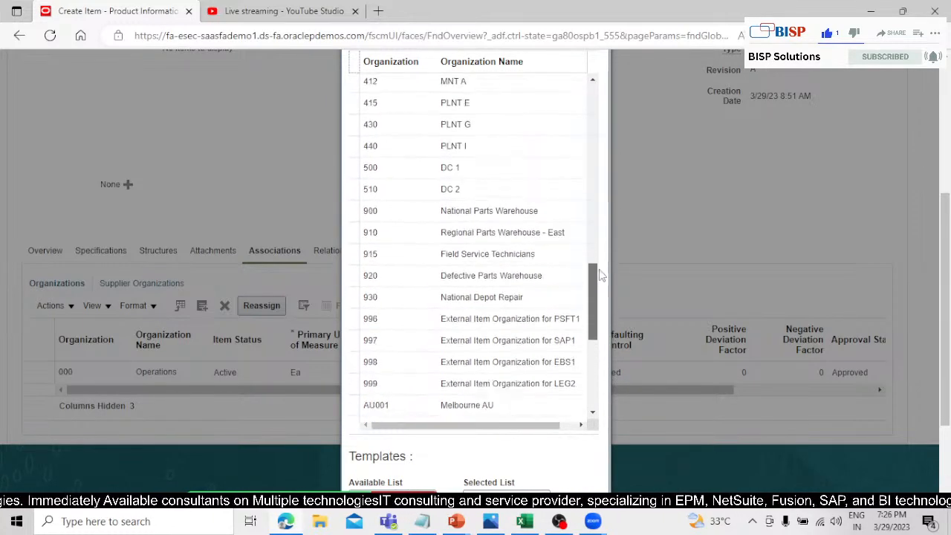
scroll(600, 264, up, 2)
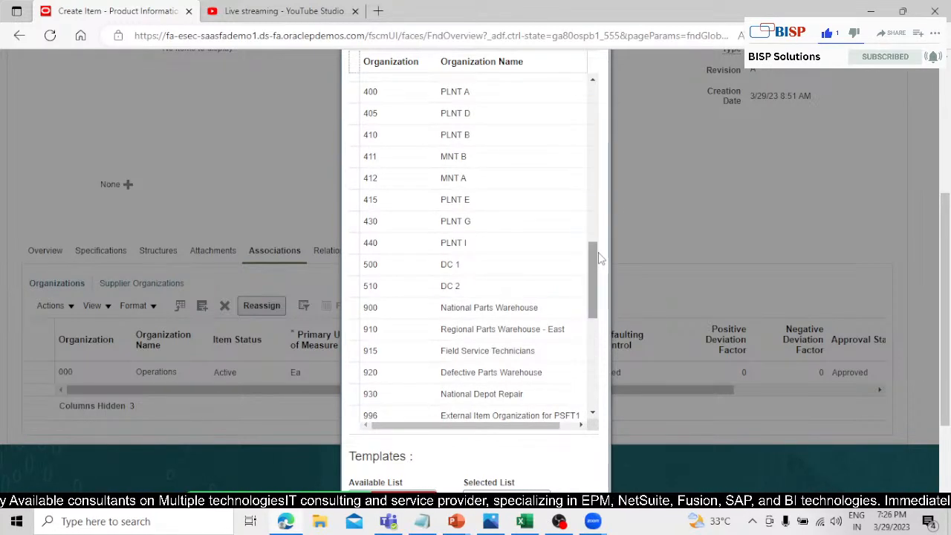
scroll(502, 274, up, 3)
scroll(502, 274, up, 1)
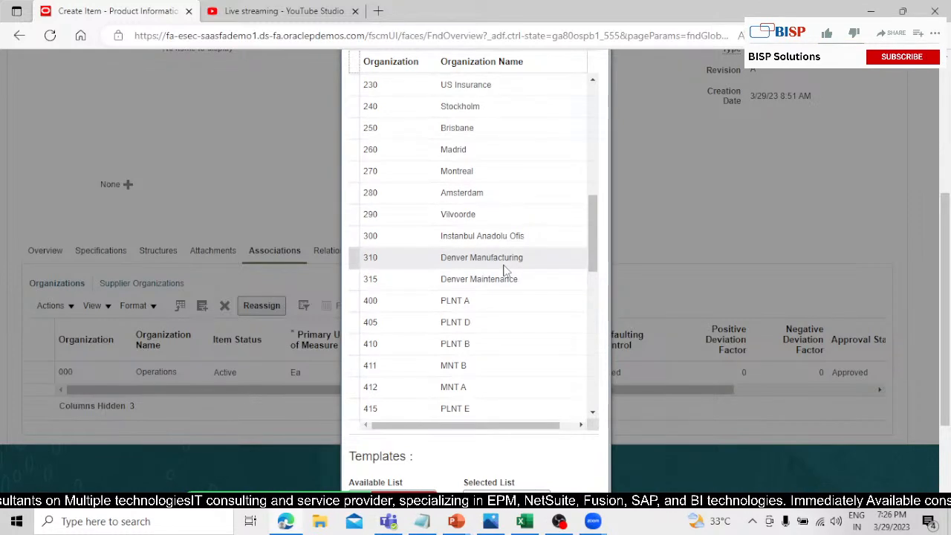
scroll(503, 271, up, 3)
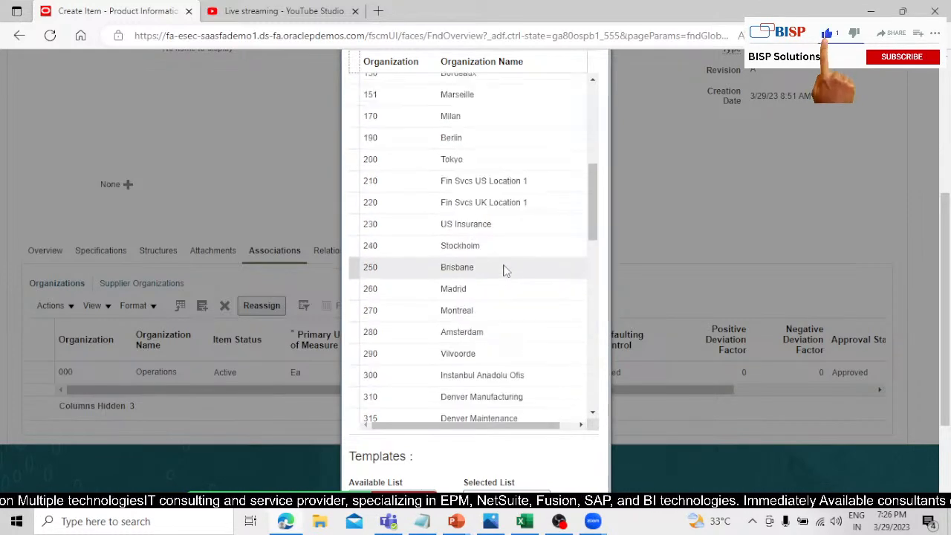
scroll(503, 270, up, 6)
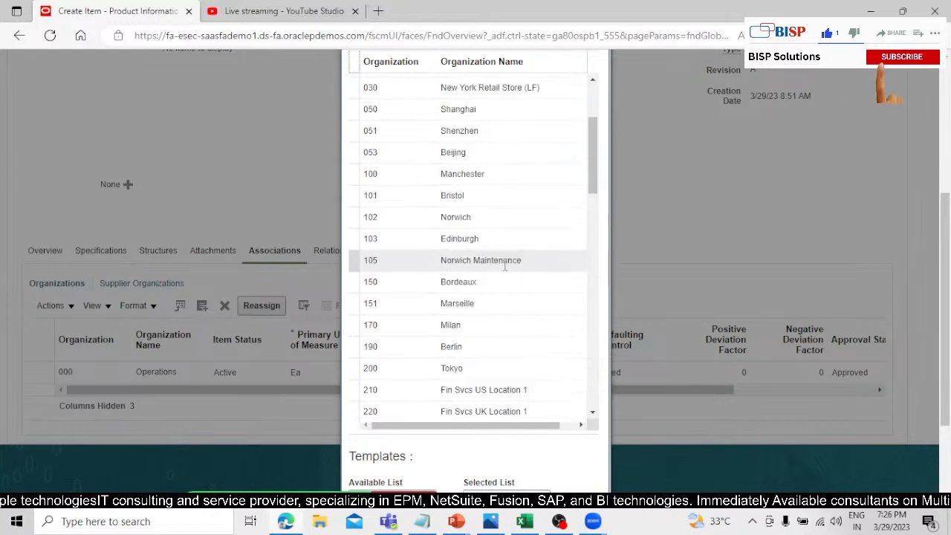
scroll(505, 271, up, 3)
scroll(503, 249, down, 1)
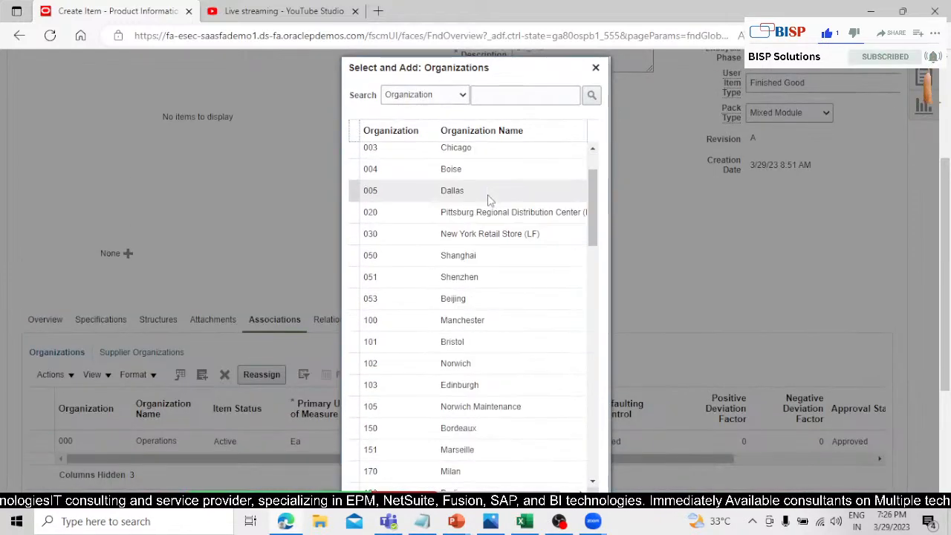
scroll(637, 228, down, 2)
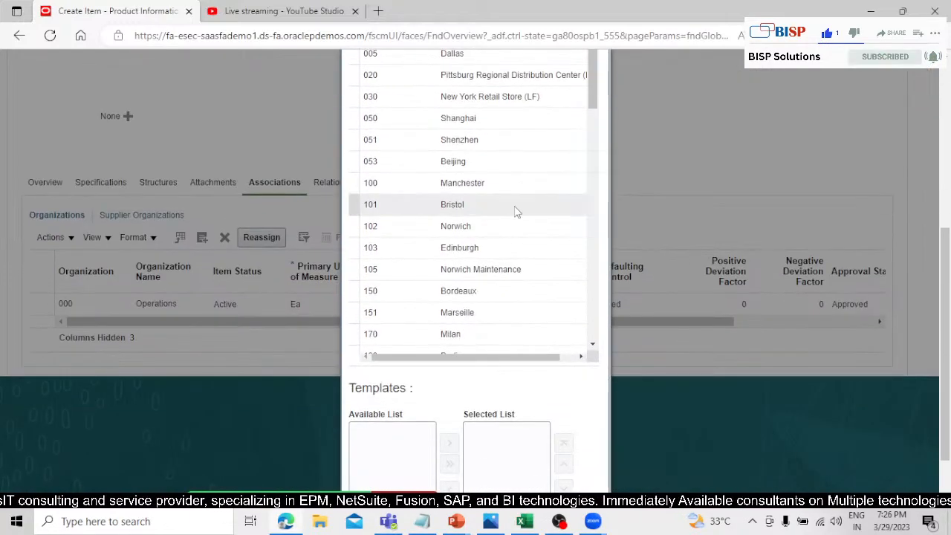
scroll(516, 213, down, 2)
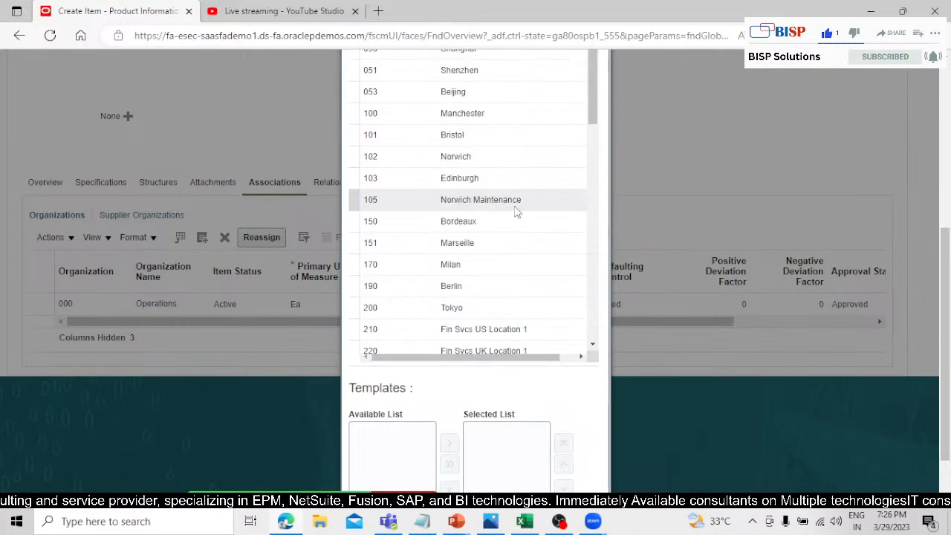
scroll(516, 213, down, 2)
scroll(515, 210, down, 4)
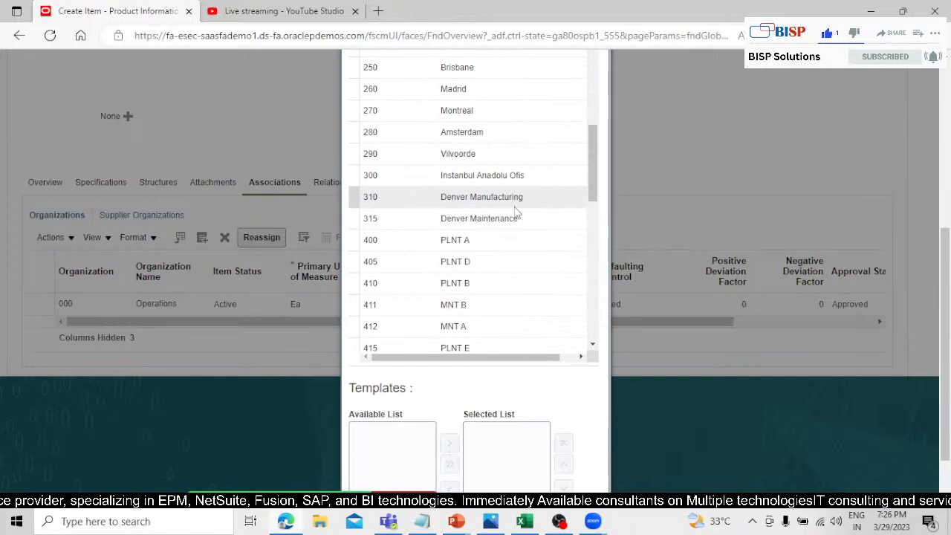
Examine the full list of organizations, from the plants and warehouses through to the final entries, to find where the item belongs.
scroll(517, 215, down, 3)
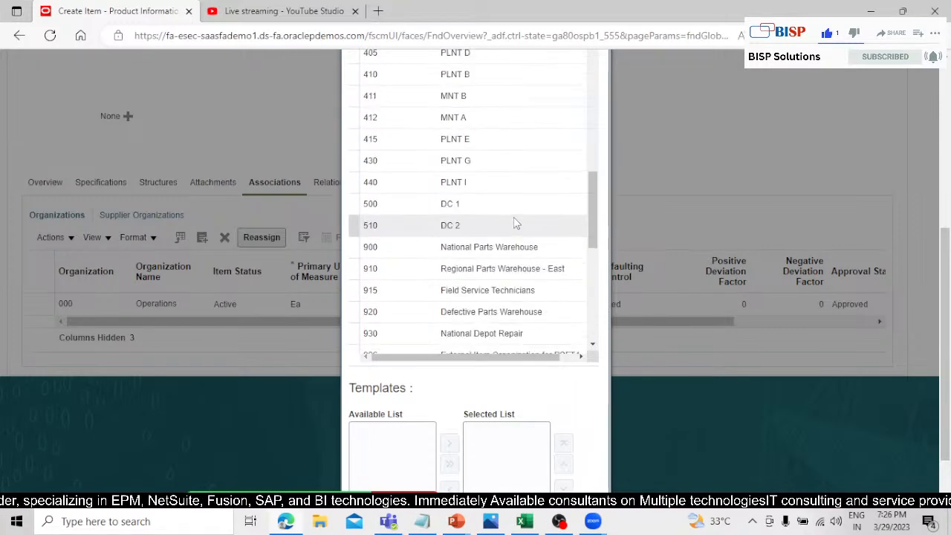
scroll(515, 220, down, 1)
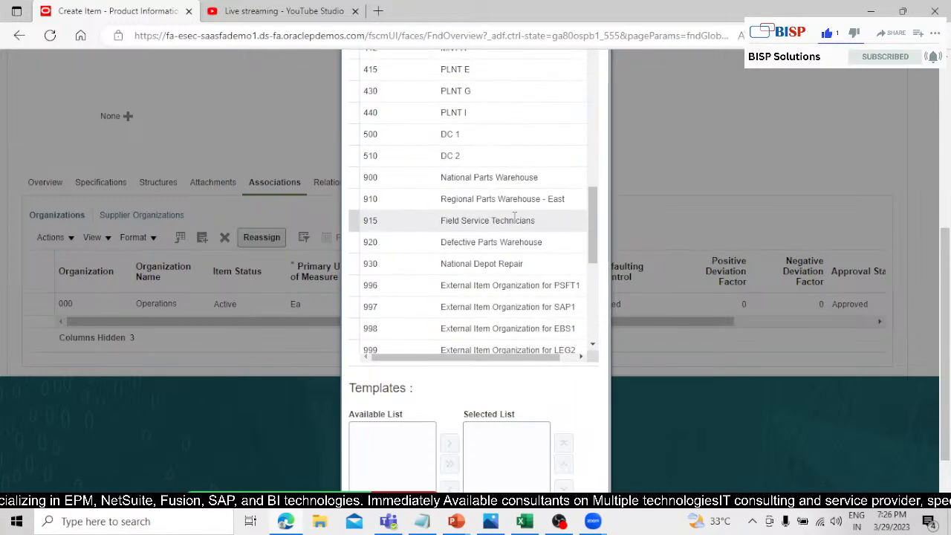
scroll(515, 218, down, 1)
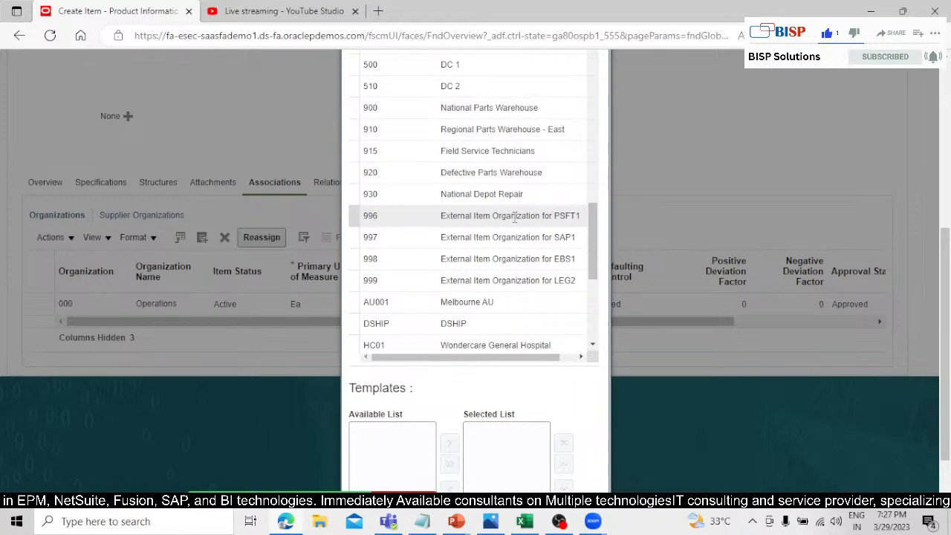
scroll(515, 220, down, 3)
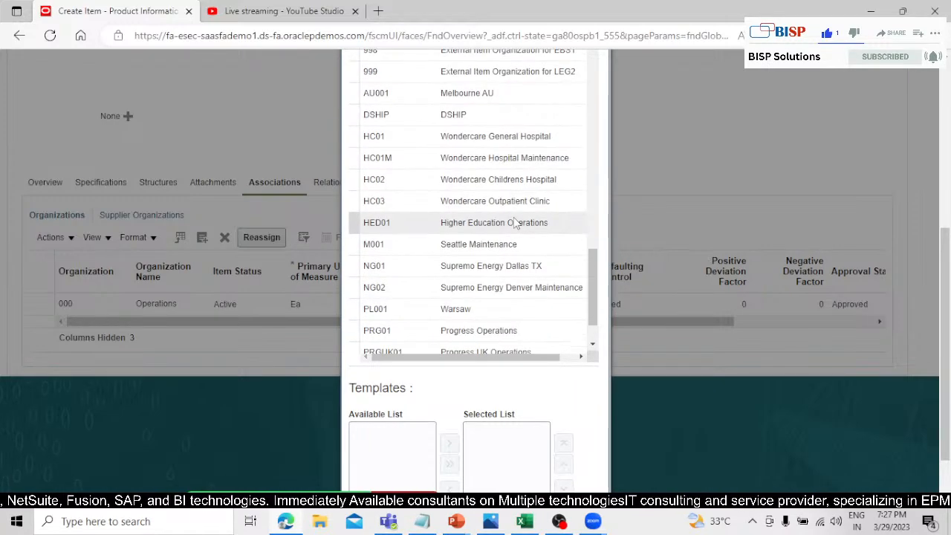
scroll(515, 223, down, 3)
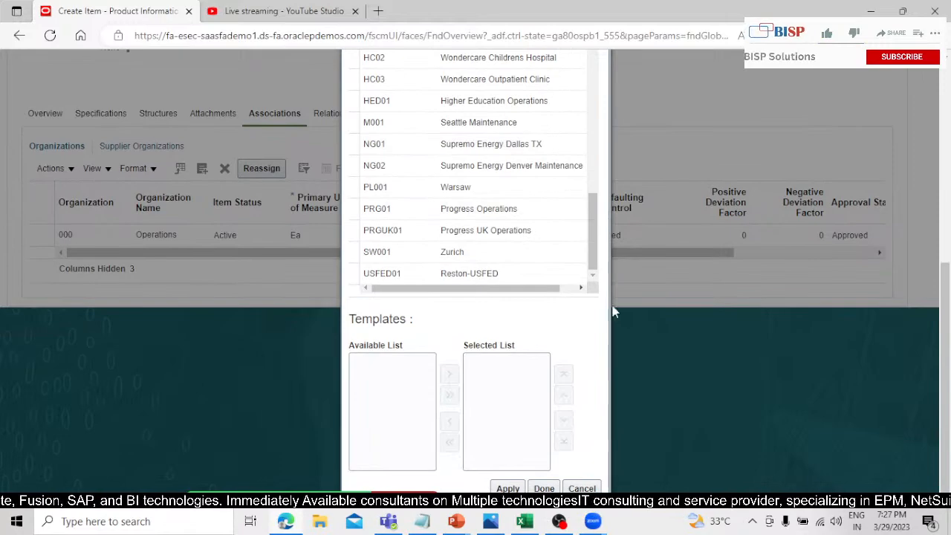
scroll(512, 223, up, 15)
scroll(635, 207, up, 3)
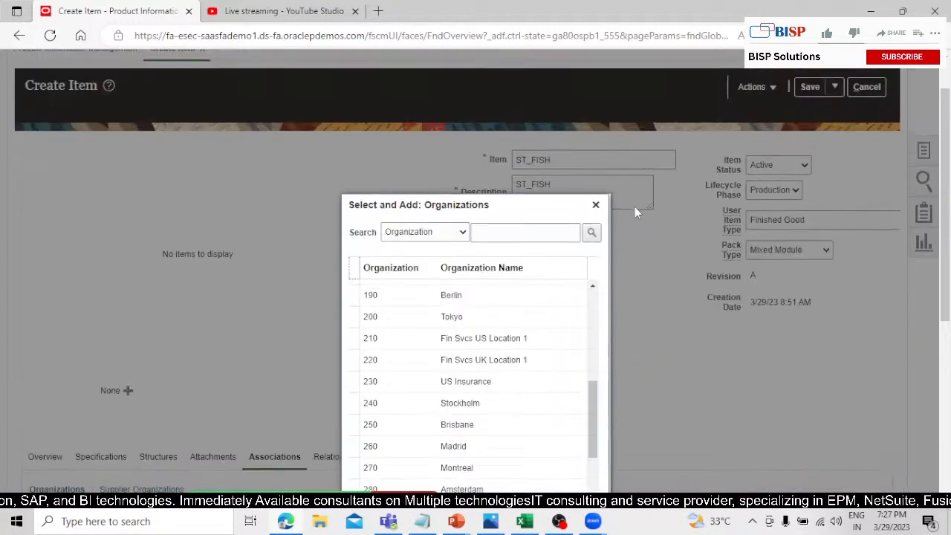
scroll(677, 328, up, 2)
scroll(614, 315, down, 3)
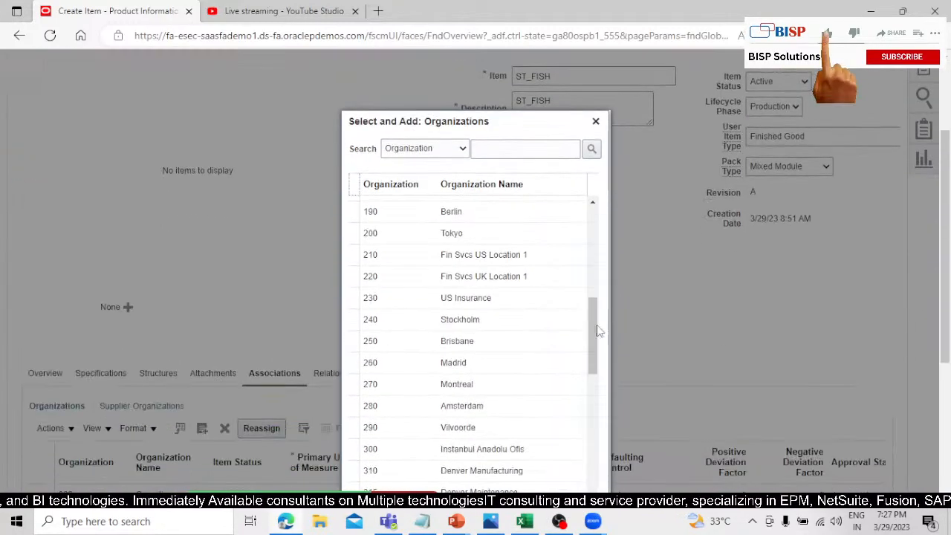
drag(596, 328, 621, 193)
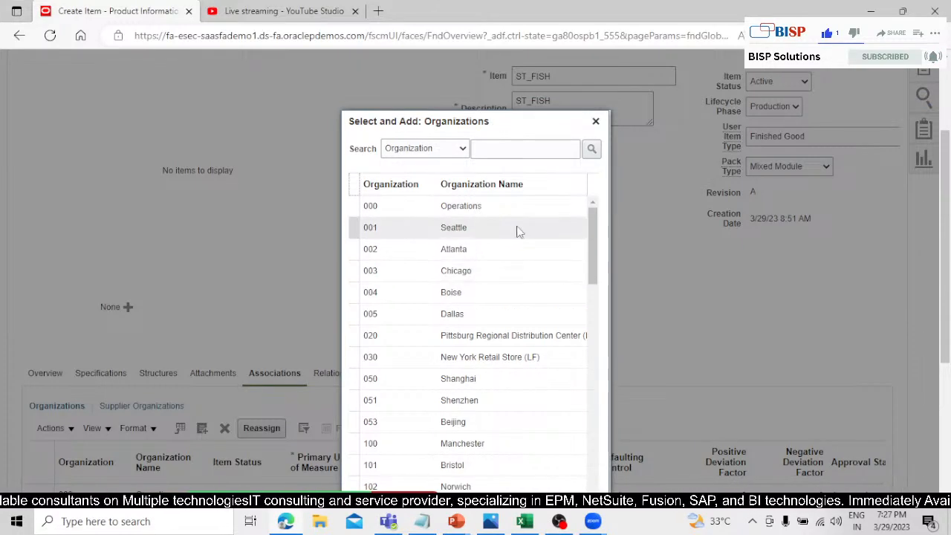
scroll(516, 228, down, 2)
scroll(516, 230, down, 1)
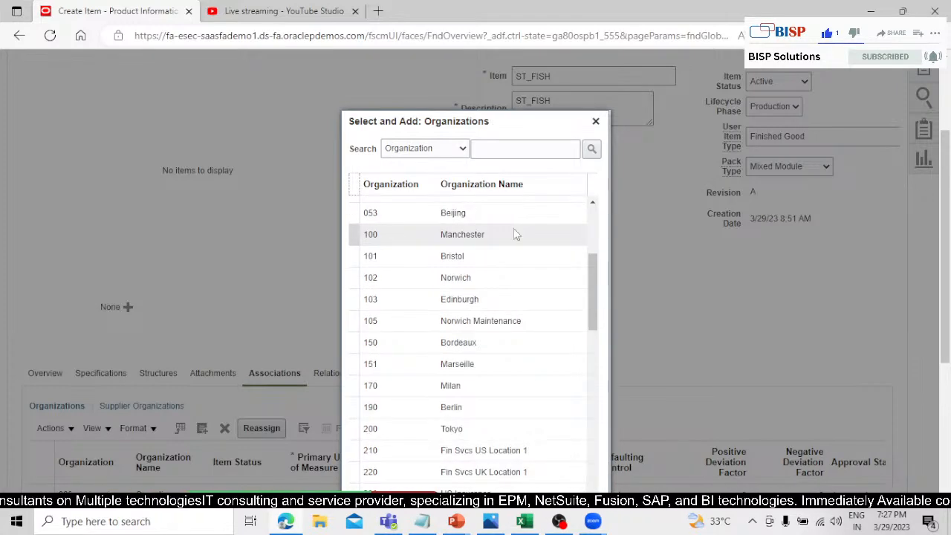
scroll(505, 284, down, 1)
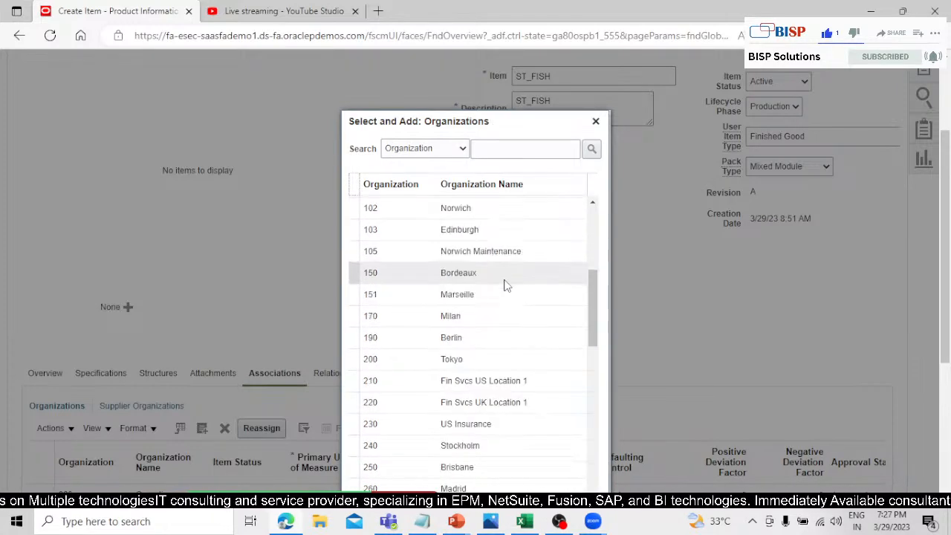
scroll(505, 286, down, 2)
scroll(505, 291, down, 2)
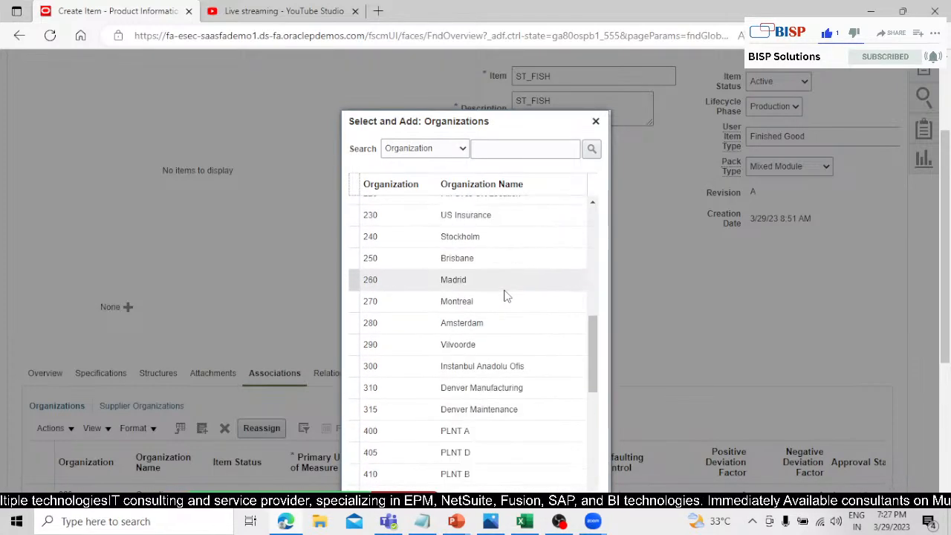
scroll(500, 366, down, 1)
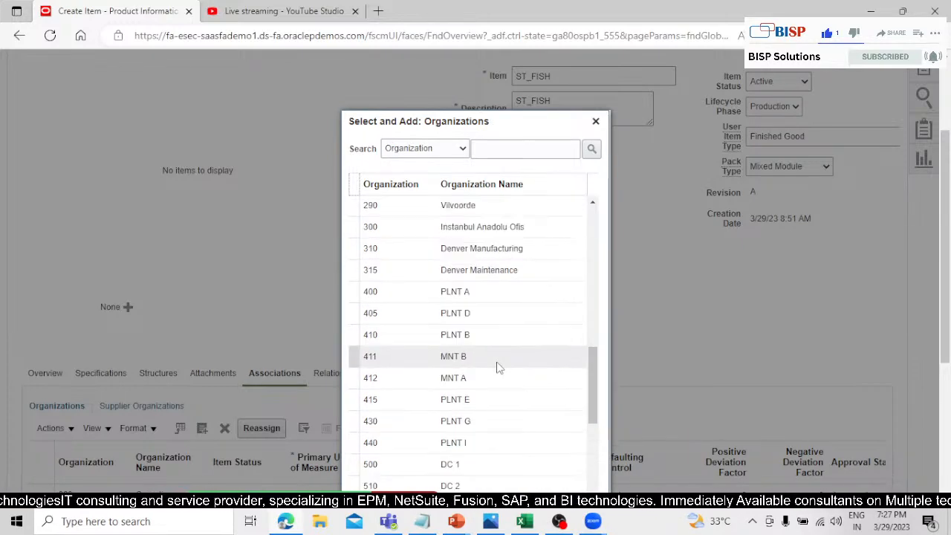
scroll(499, 366, down, 1)
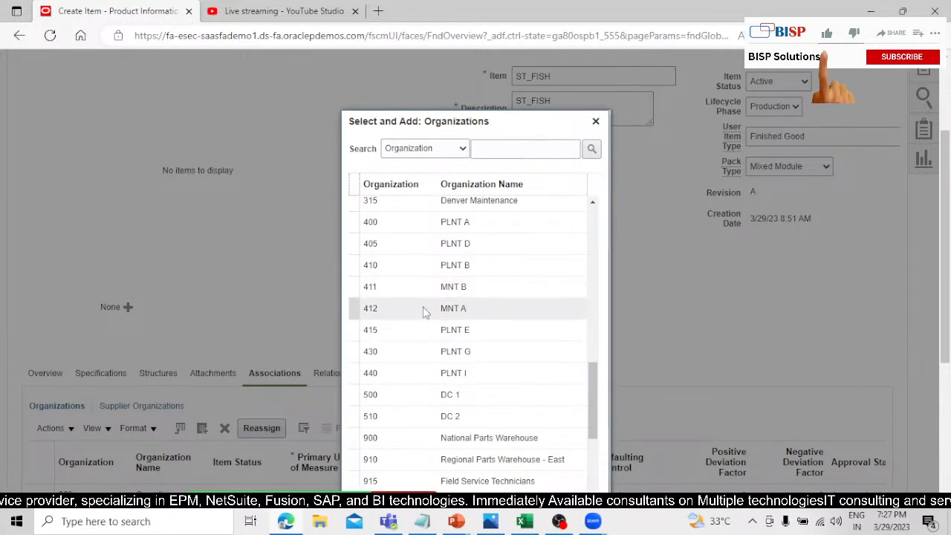
scroll(411, 299, down, 1)
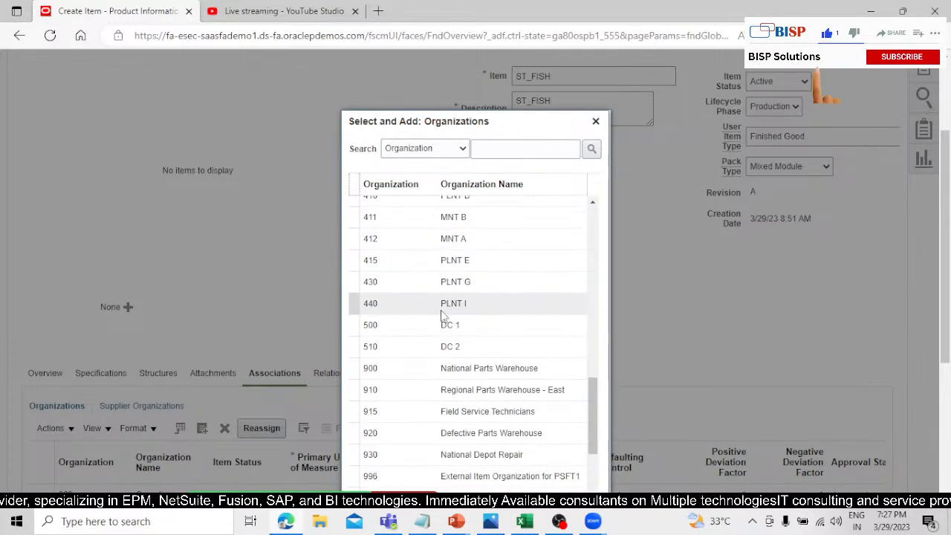
Search the available organizations for organization 425.
click(515, 148)
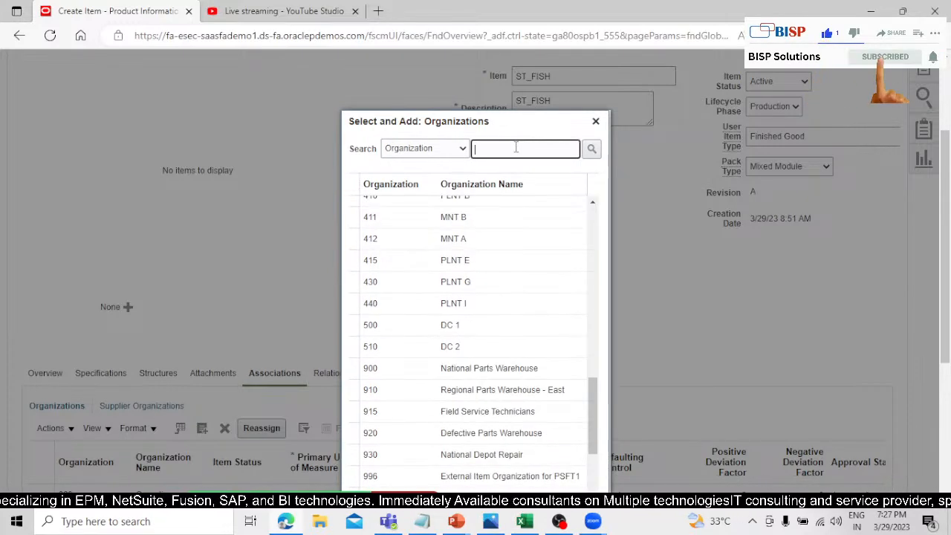
text(425)
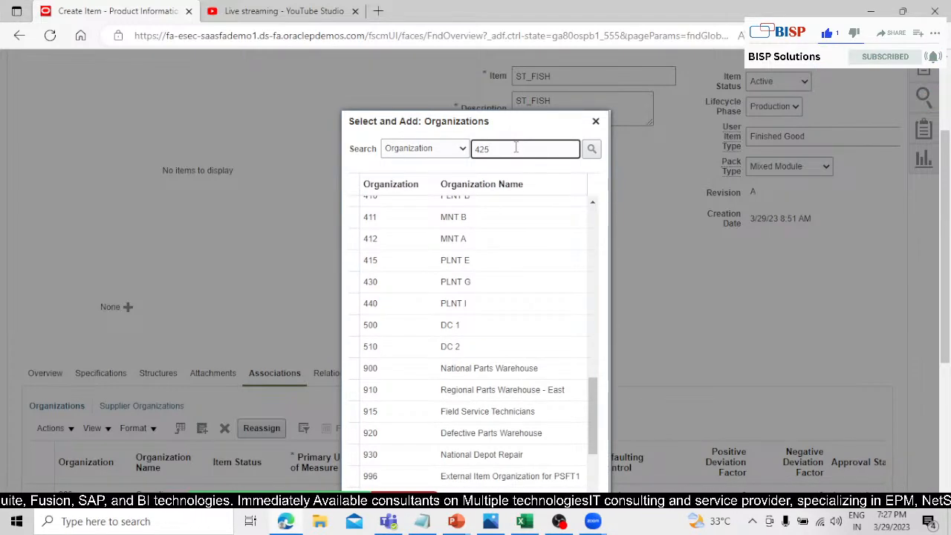
key(Return)
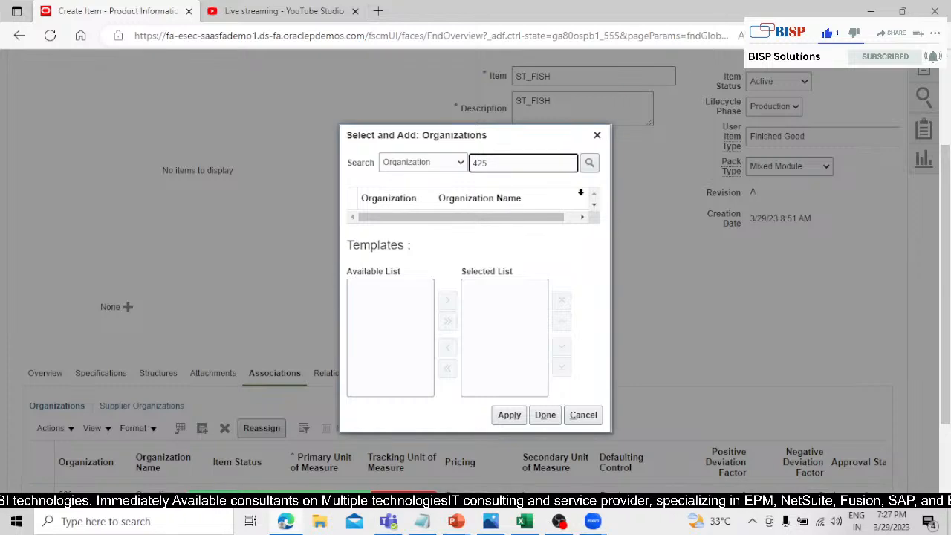
click(587, 162)
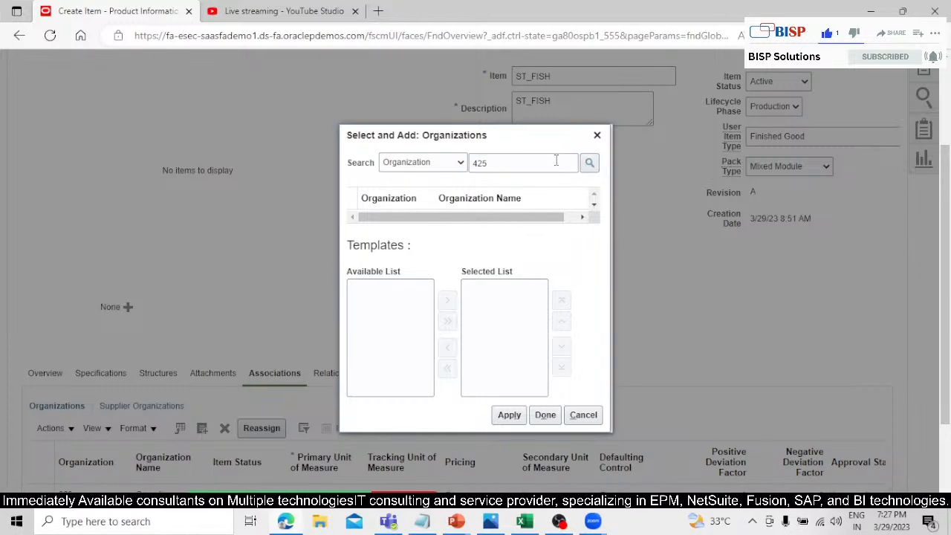
Clear the organization search, list all organizations again and look through the remaining entries.
double_click(556, 162)
key(BackSpace)
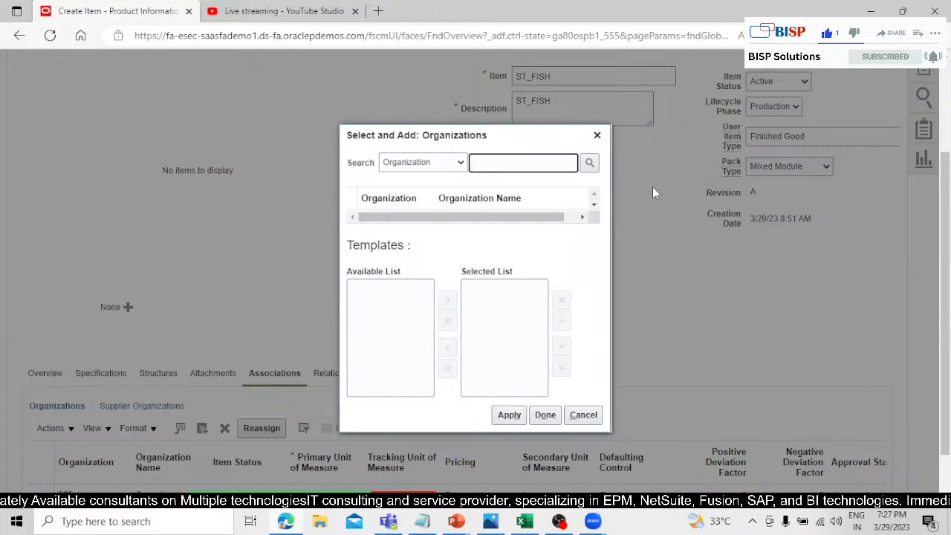
click(589, 163)
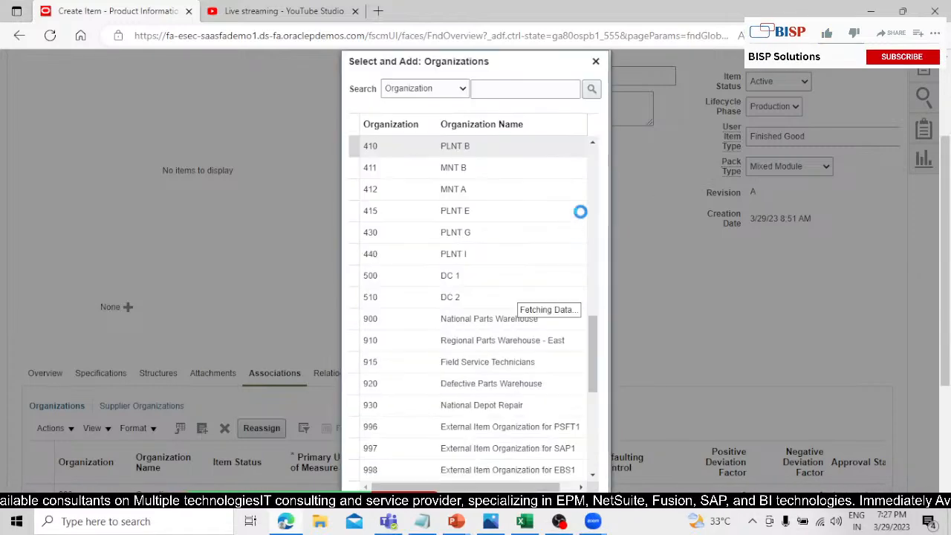
scroll(539, 230, down, 1)
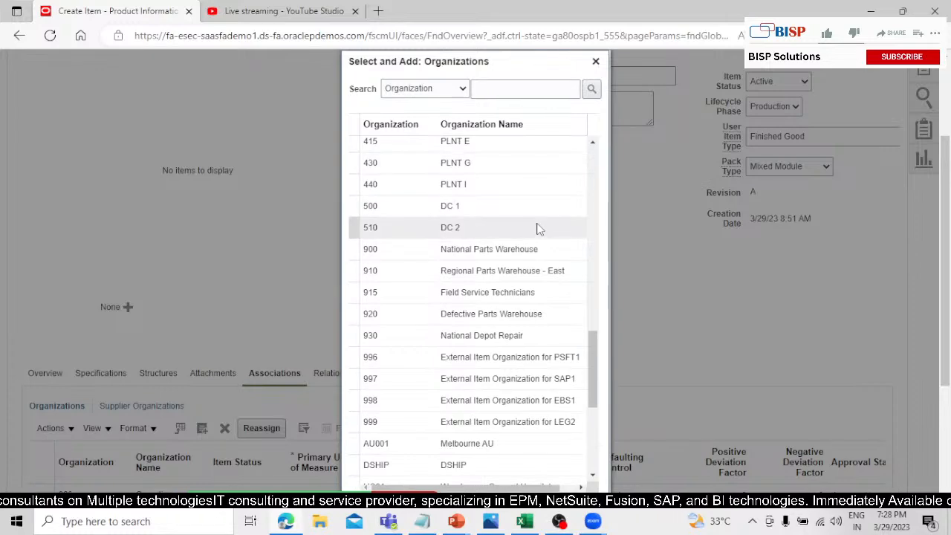
scroll(539, 229, down, 2)
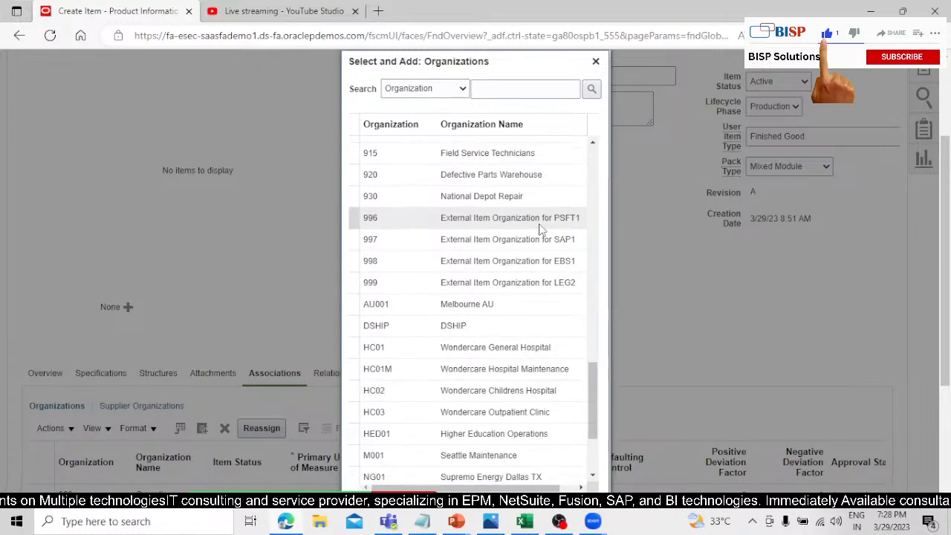
scroll(541, 230, down, 1)
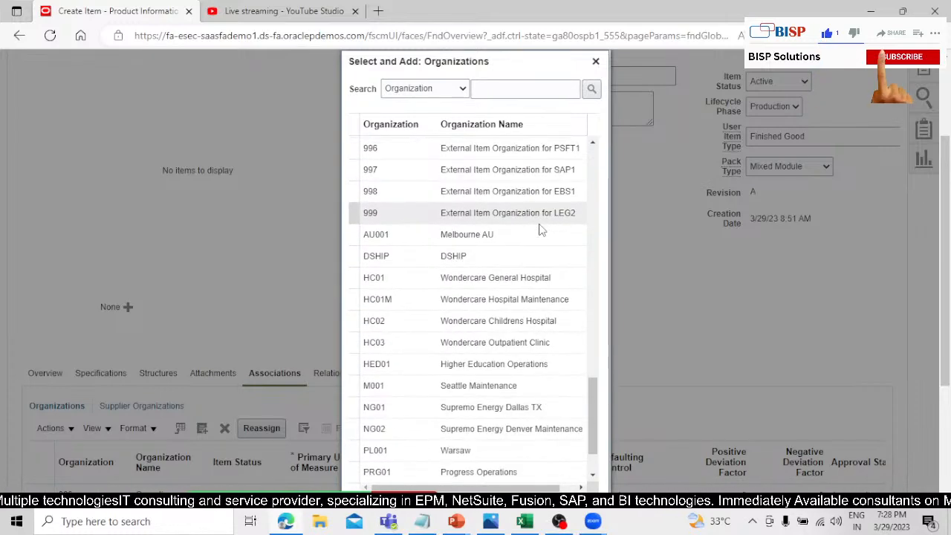
scroll(541, 231, down, 2)
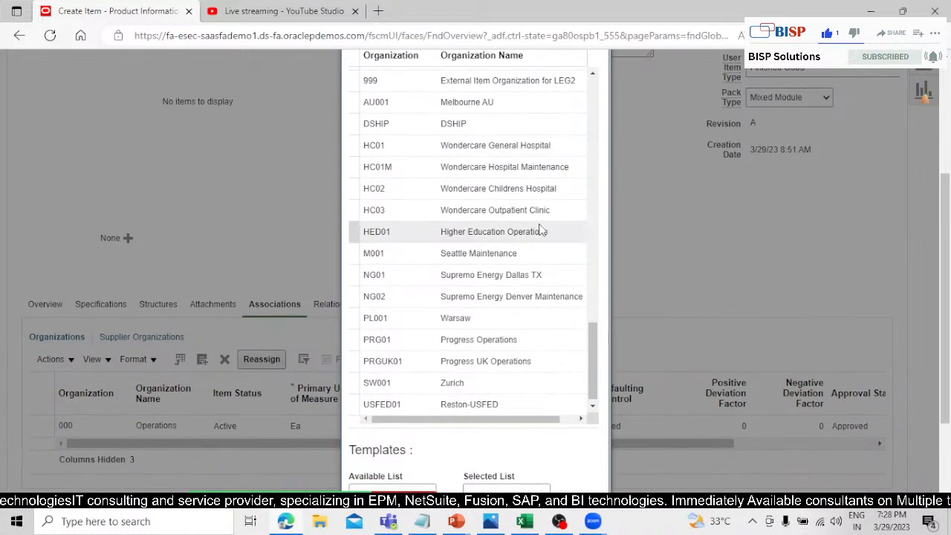
Associate the item with organization 001 Seattle, using the Finished Goods (000) template, and finish adding organizations.
scroll(541, 231, up, 3)
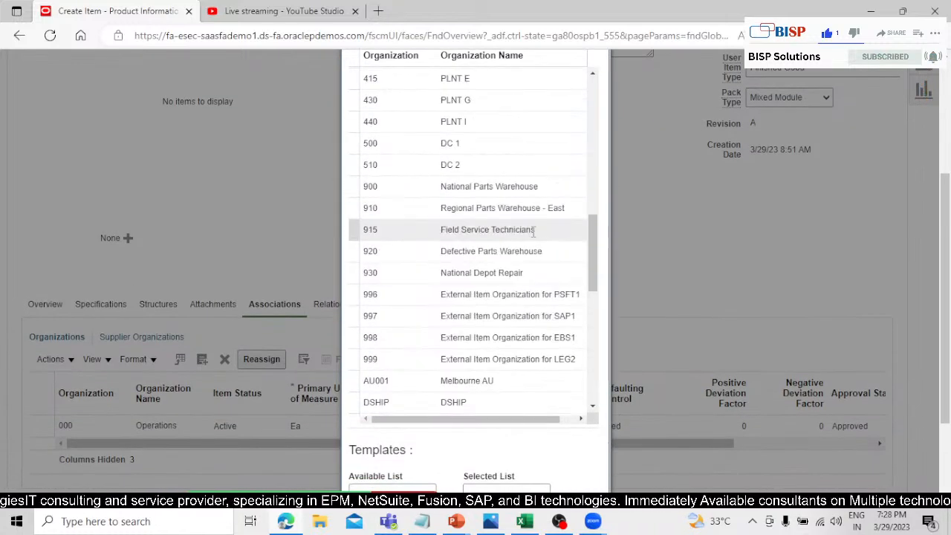
scroll(531, 230, up, 2)
scroll(527, 224, up, 2)
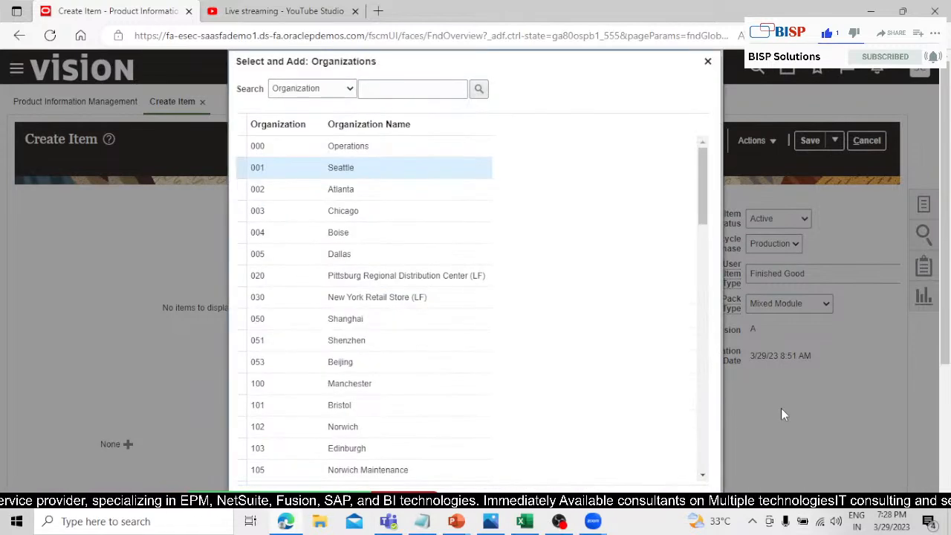
scroll(784, 357, down, 3)
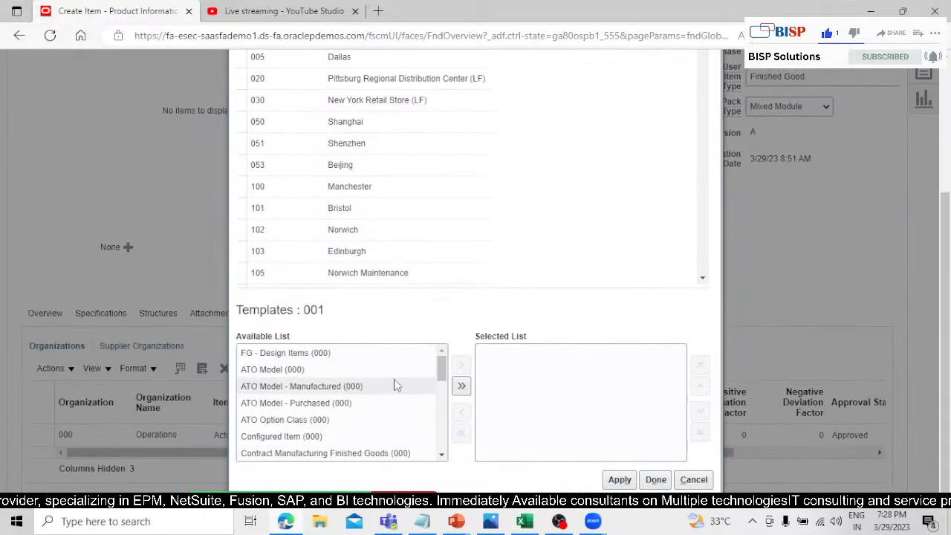
scroll(440, 360, down, 3)
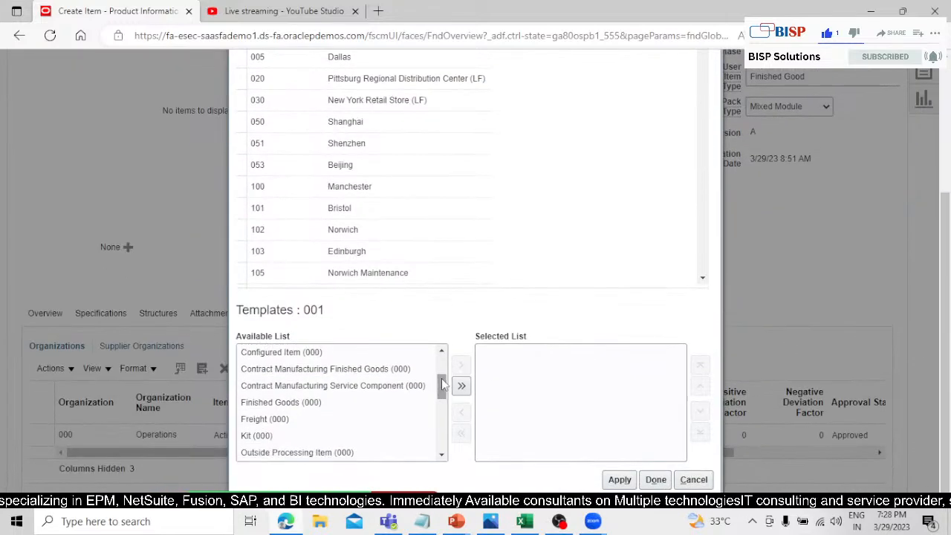
click(461, 365)
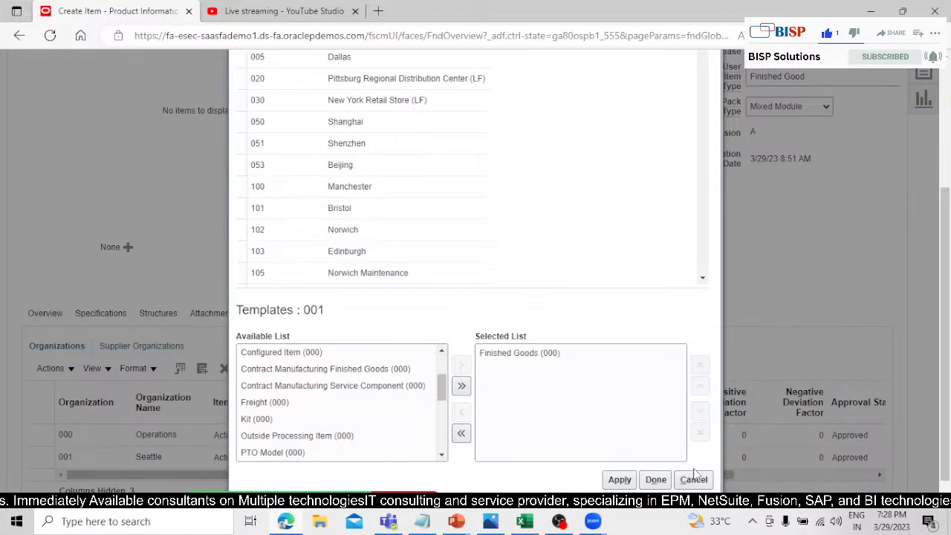
click(655, 479)
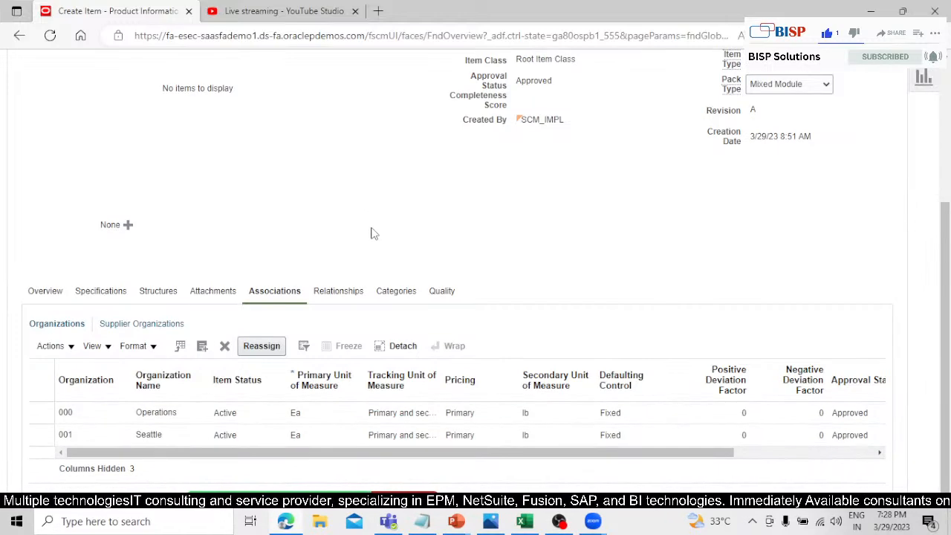
Save the ST_FISH item and close its creation page.
scroll(379, 238, up, 2)
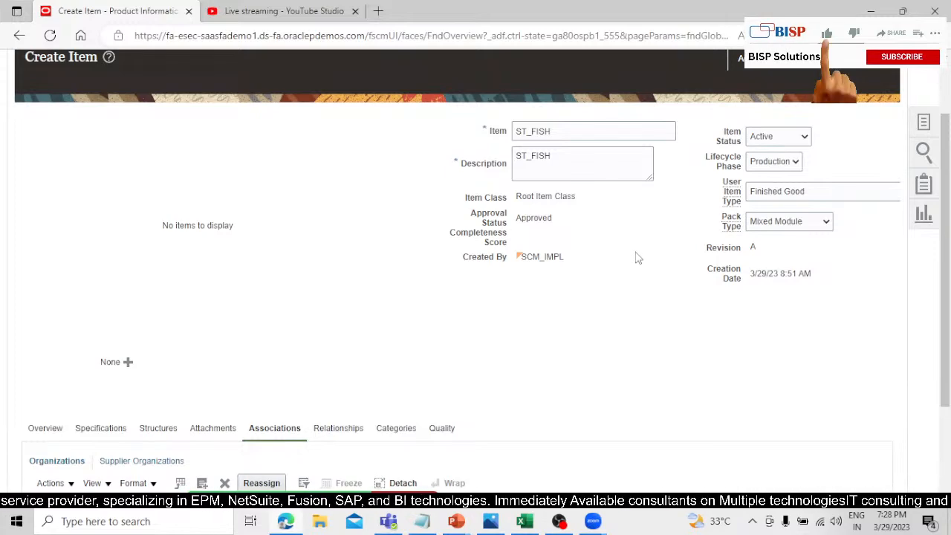
scroll(637, 258, up, 2)
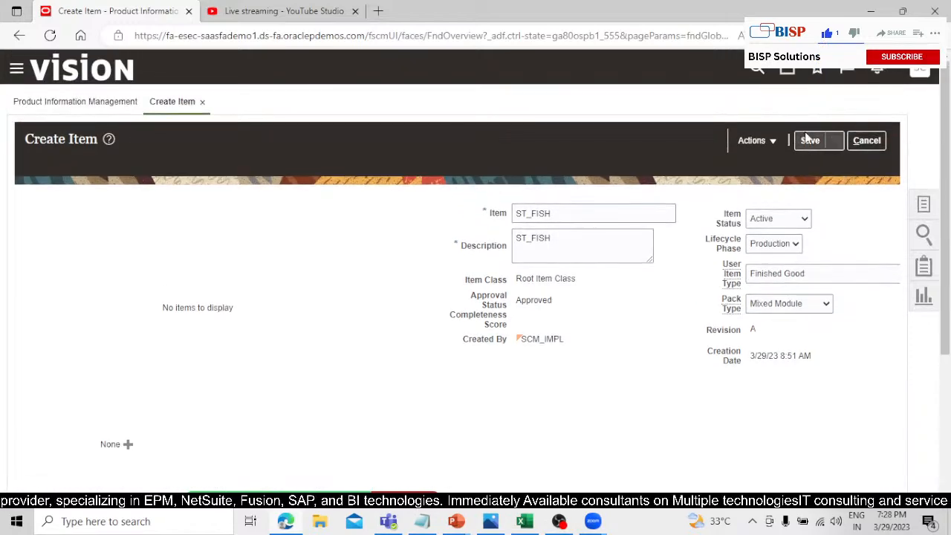
click(835, 140)
click(845, 163)
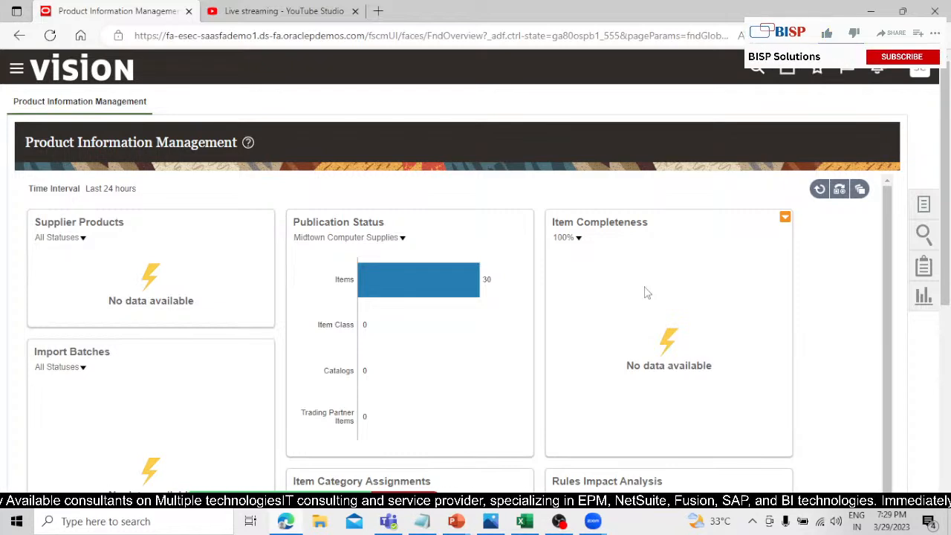
Open Manage Items and search the Electronics_item_class for items starting with ST_FISH.
click(933, 209)
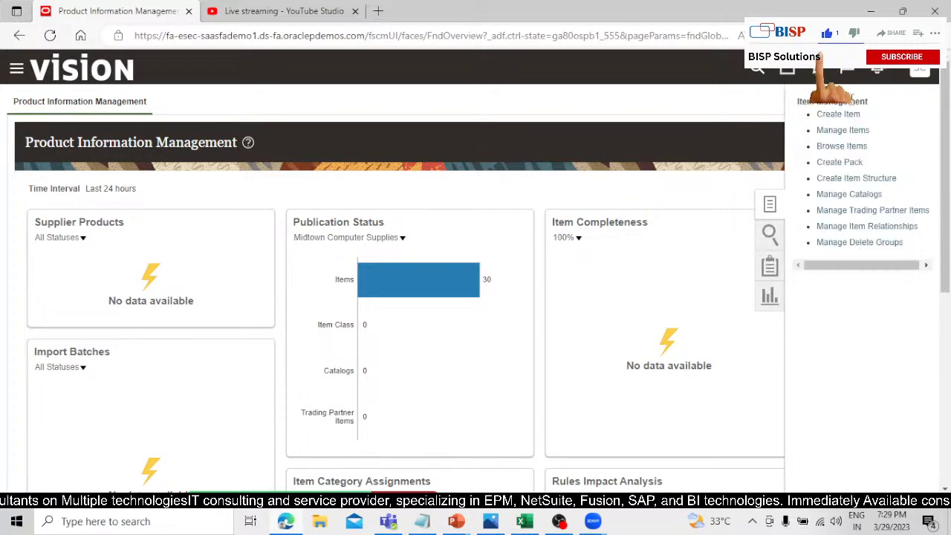
click(841, 135)
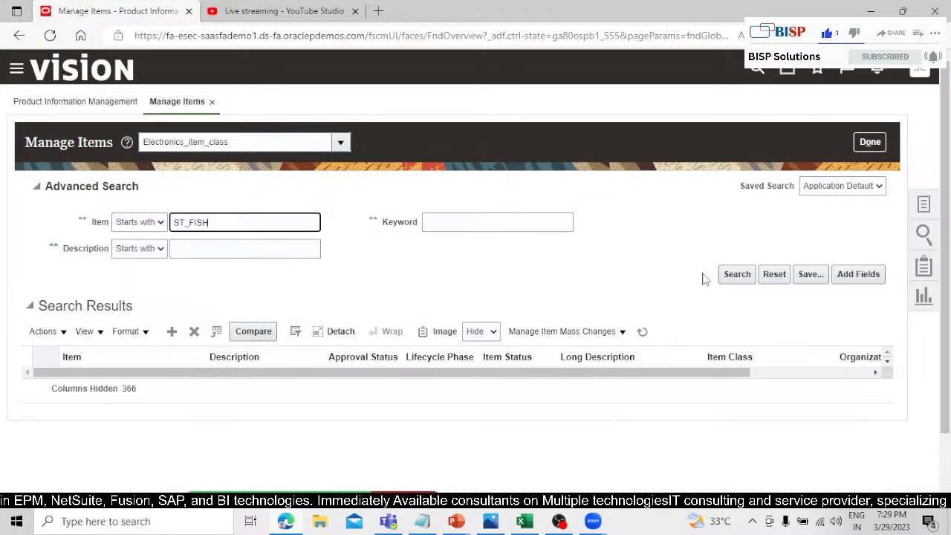
click(734, 275)
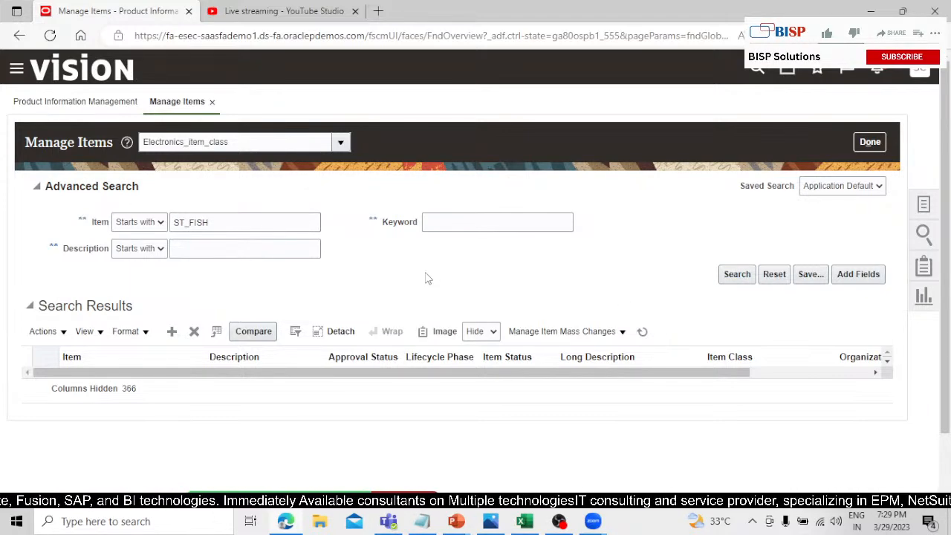
Search for items starting with ST_FISH under Root Item Class, look through the results and close Manage Items.
click(340, 141)
drag(292, 135, 165, 143)
click(185, 169)
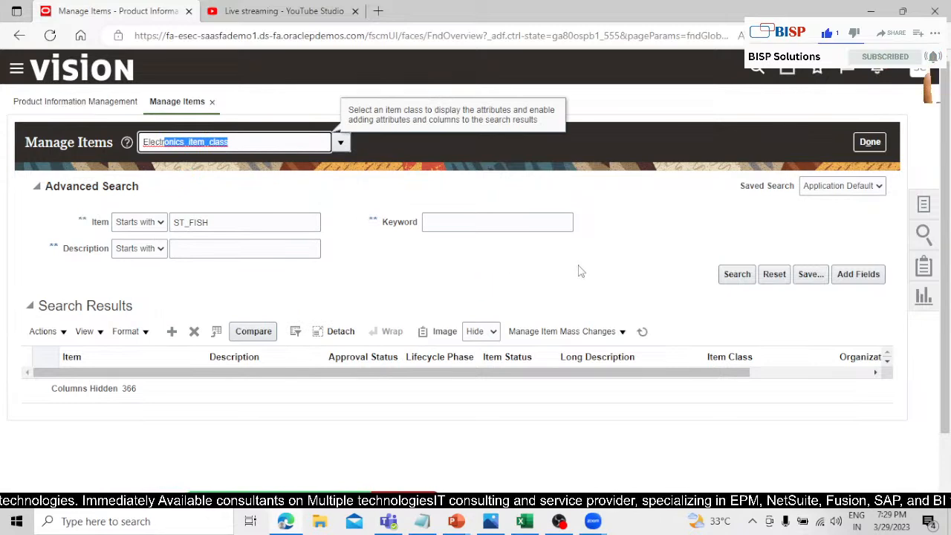
click(301, 222)
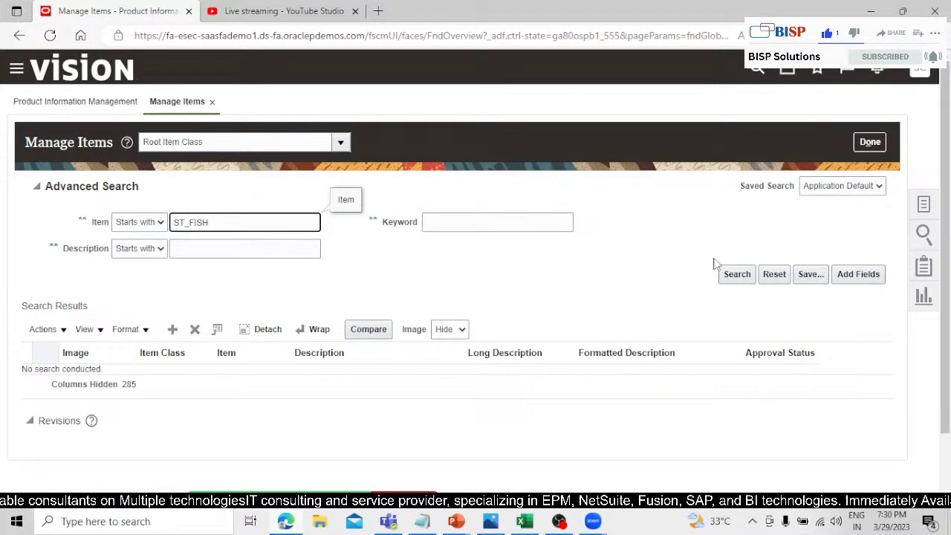
click(730, 275)
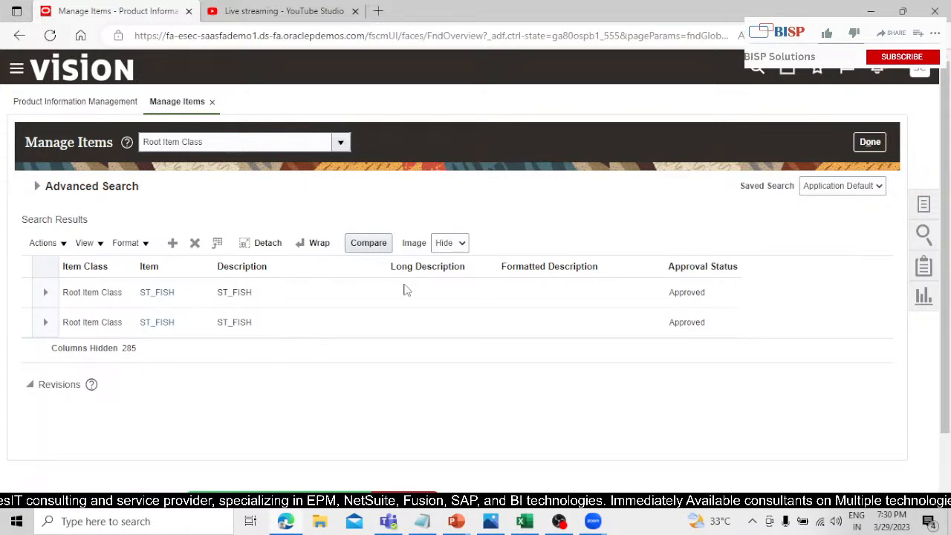
scroll(480, 448, down, 2)
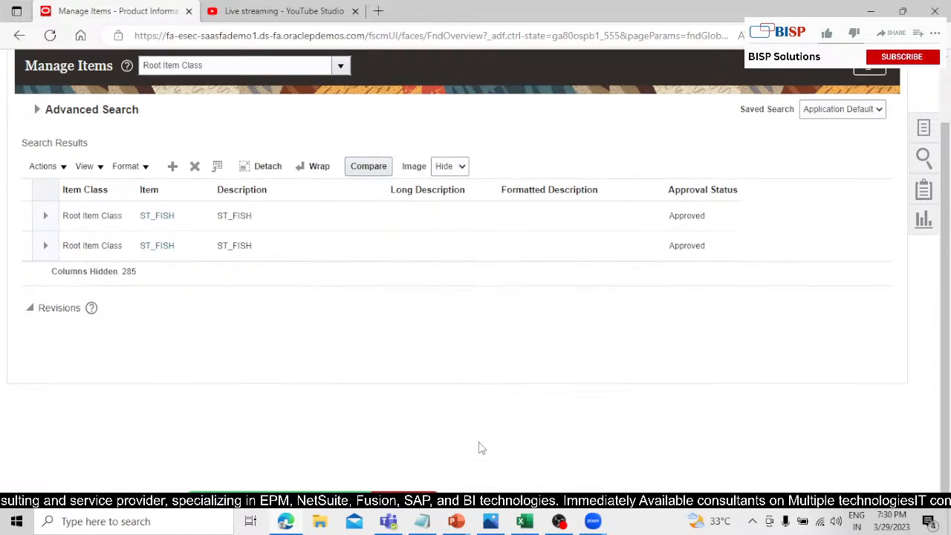
scroll(513, 409, up, 2)
click(871, 142)
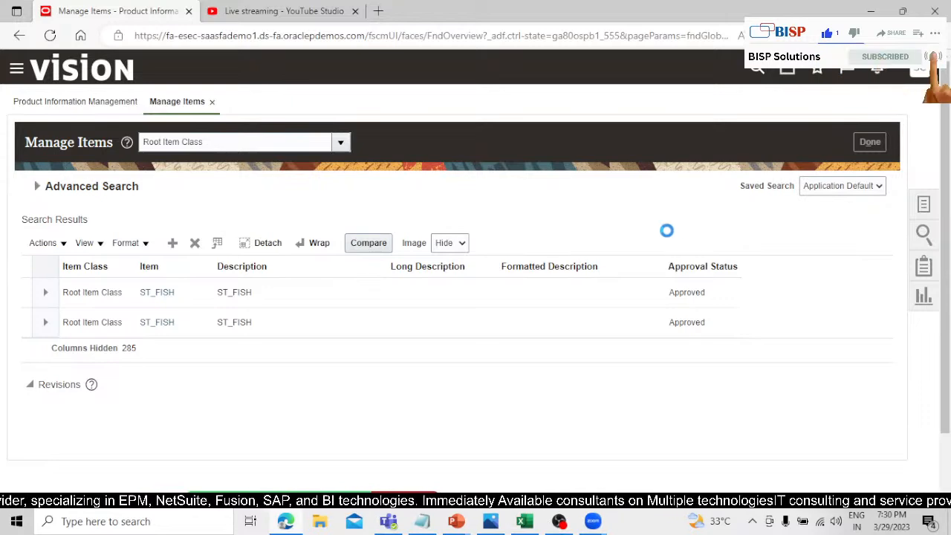
Switch to the slide show to review the dual units of measure setup overview and return to the browser.
key(alt+Tab)
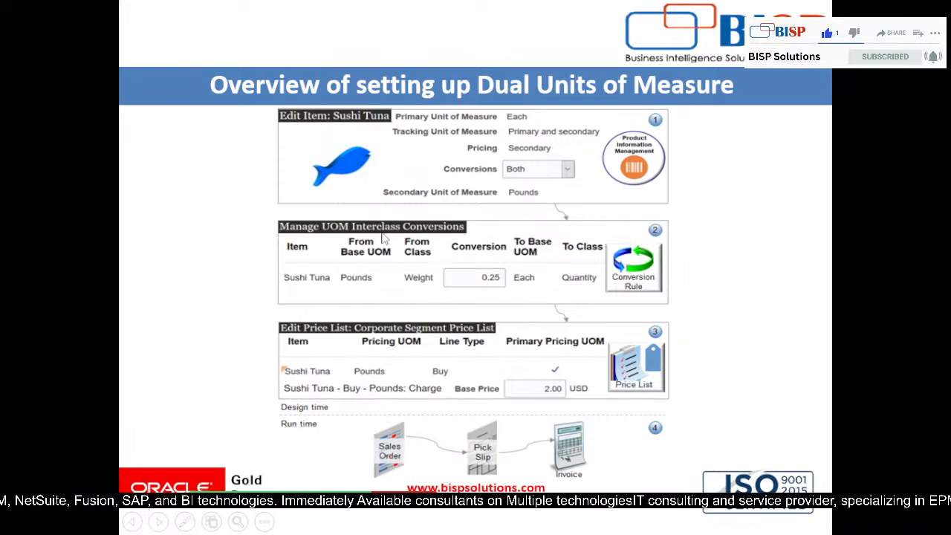
key(alt+Tab)
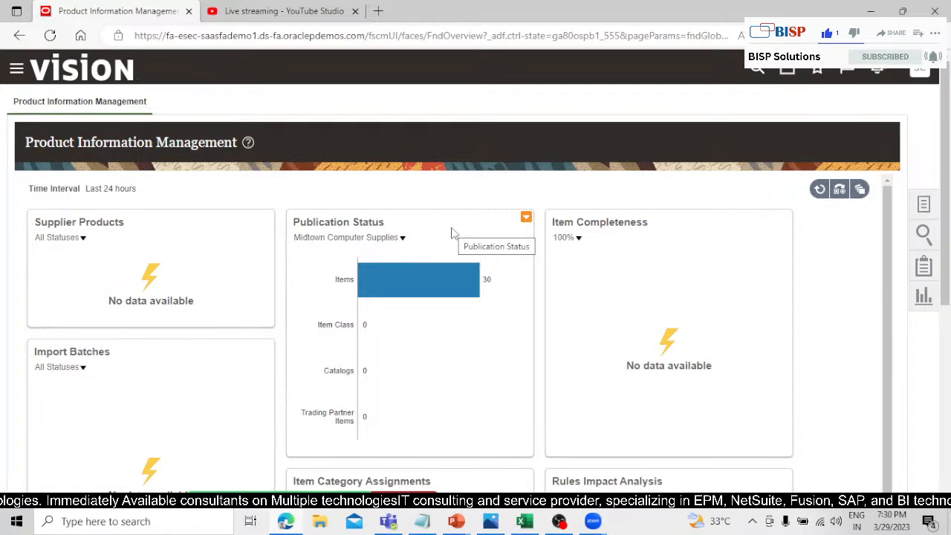
Go to Setup and Maintenance and open its search page for setup tasks.
click(920, 71)
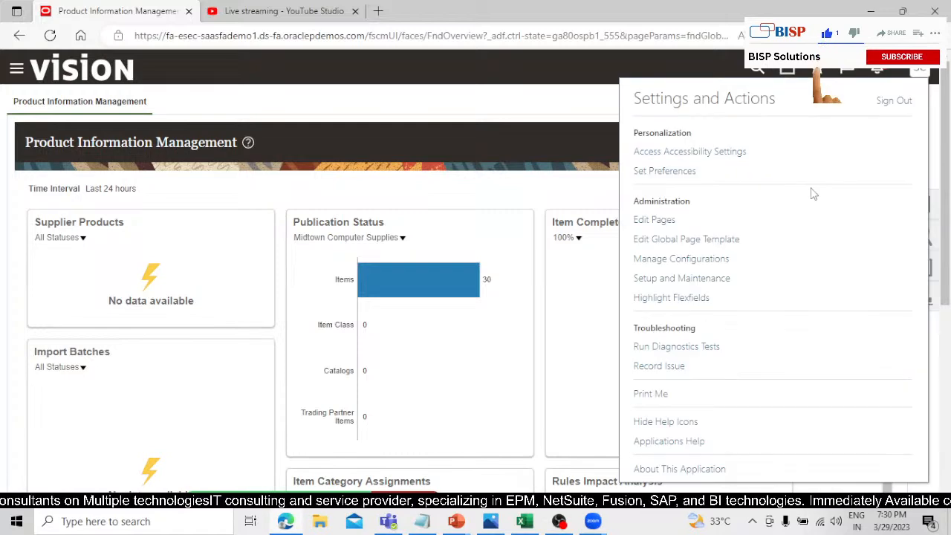
click(671, 280)
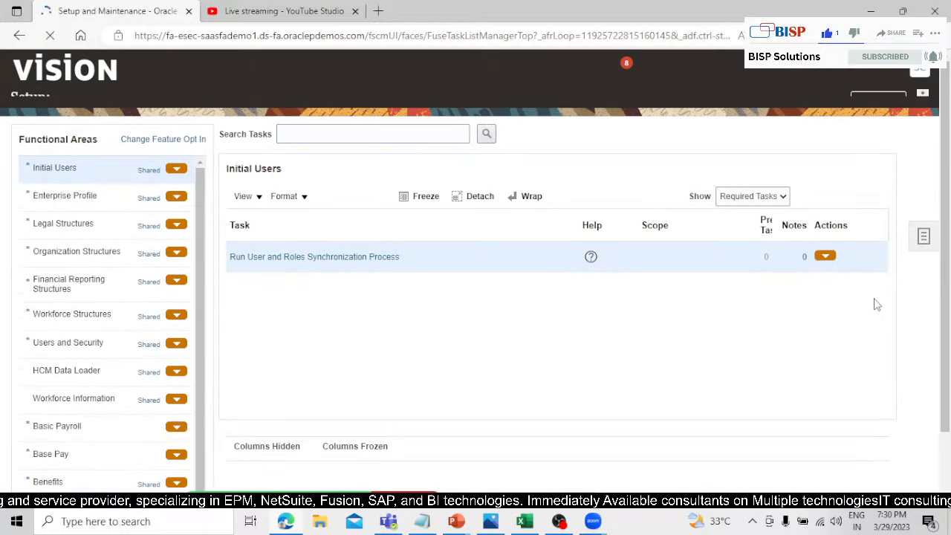
click(922, 255)
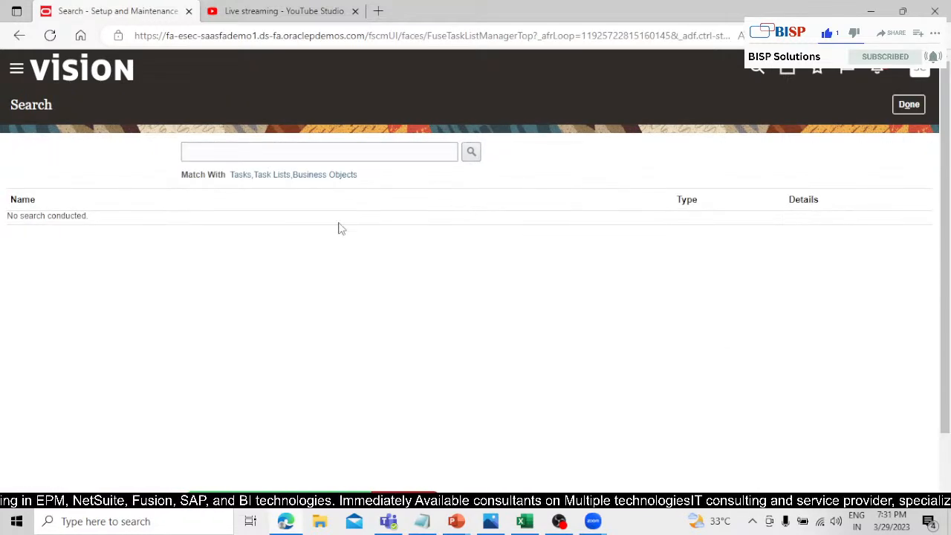
Search the setup tasks for "MANAGE UNITS OF MEASURE FOR INTERCLASS CONVERSION" and open the matching task.
click(306, 150)
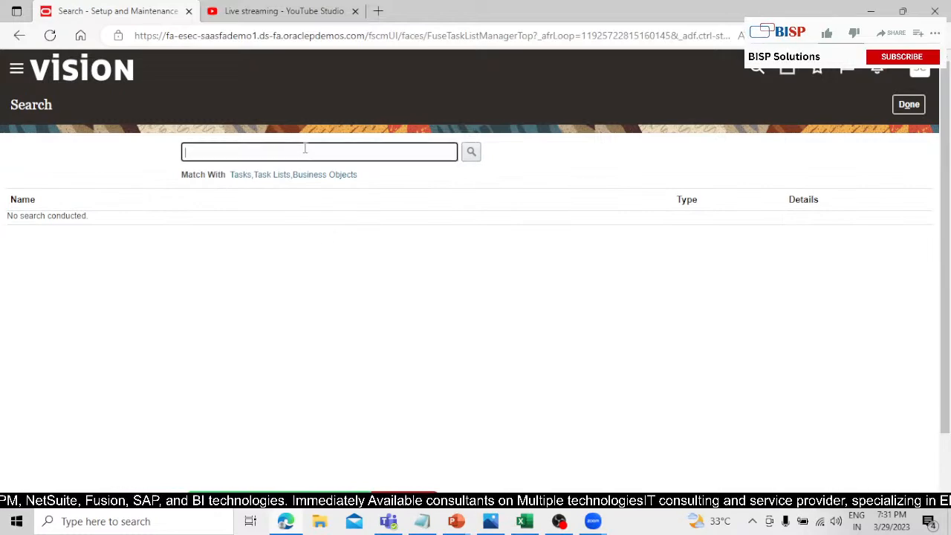
text(MANAGE)
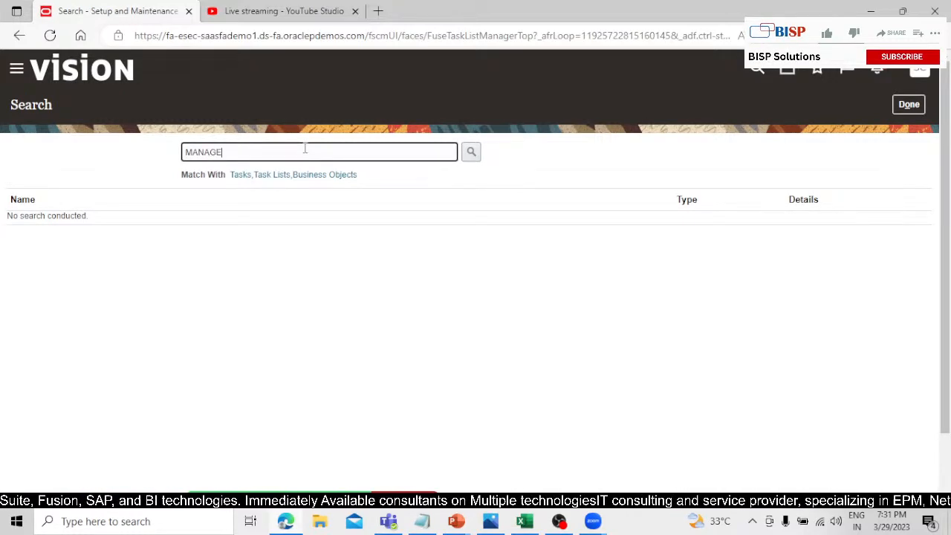
text( UNITS OF )
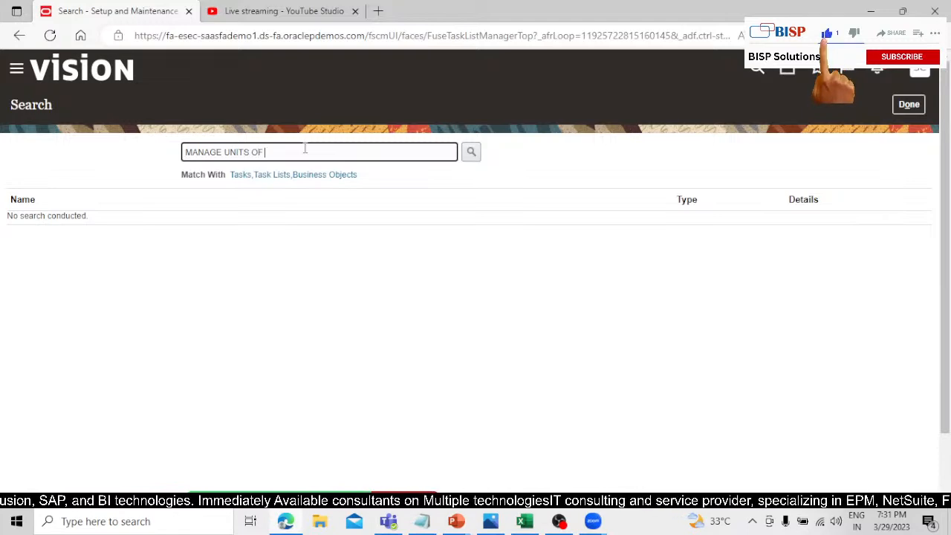
text(MEAU)
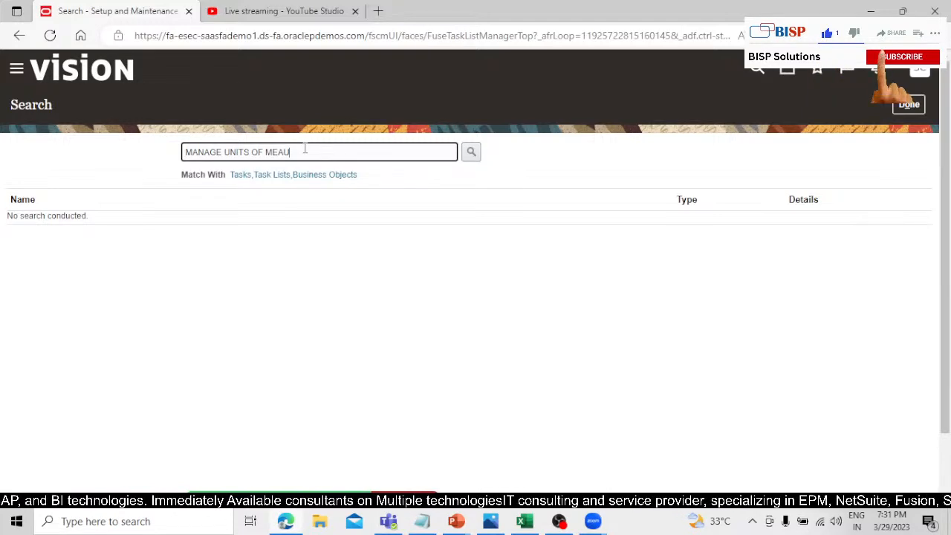
key(BackSpace)
text(SURE)
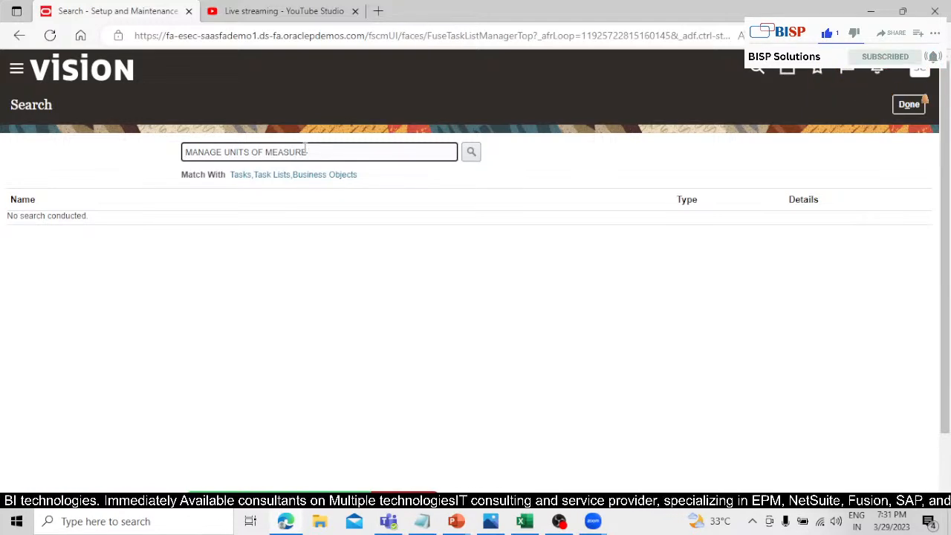
text( FOR)
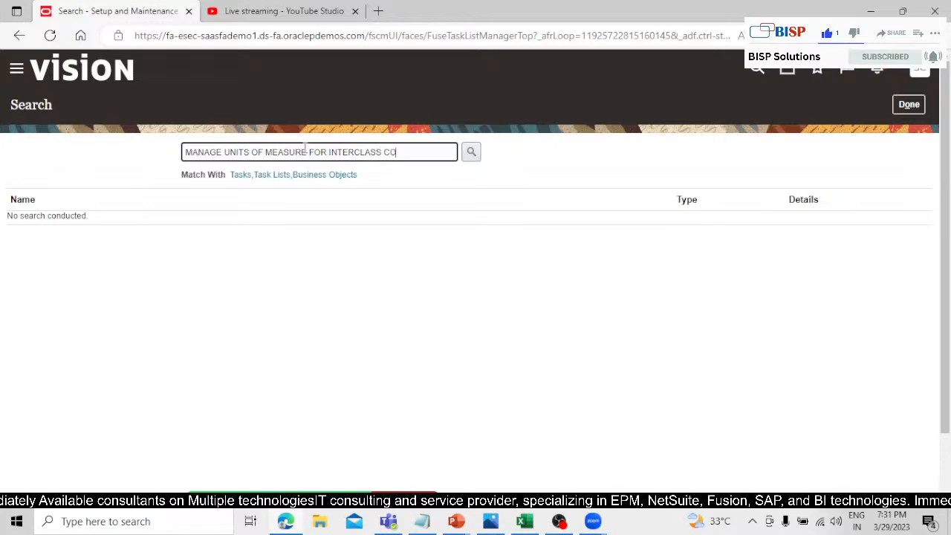
text(INTERCLASS CONVERSION)
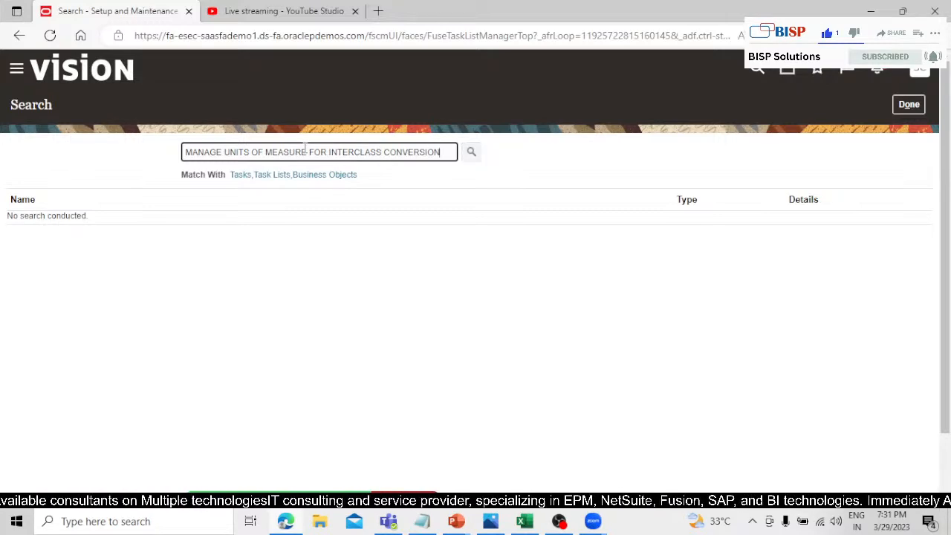
key(Return)
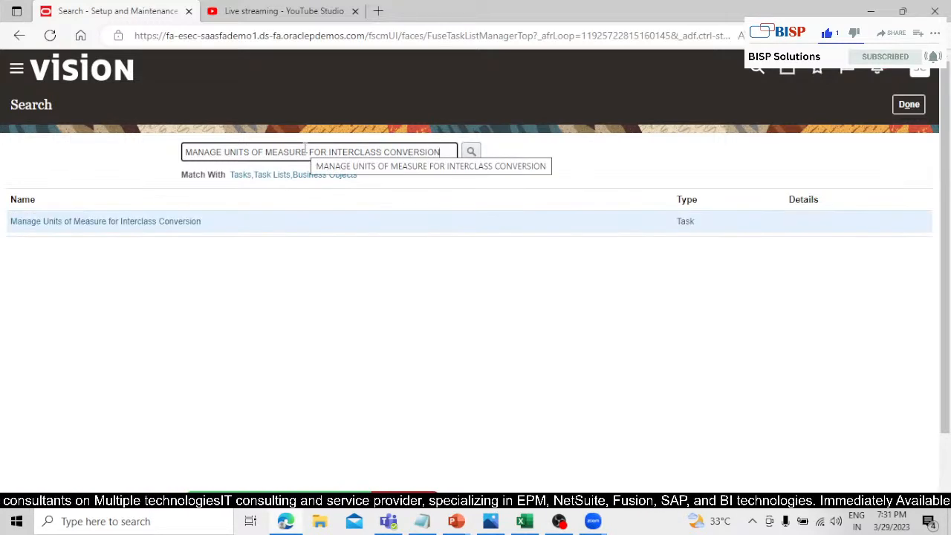
click(83, 221)
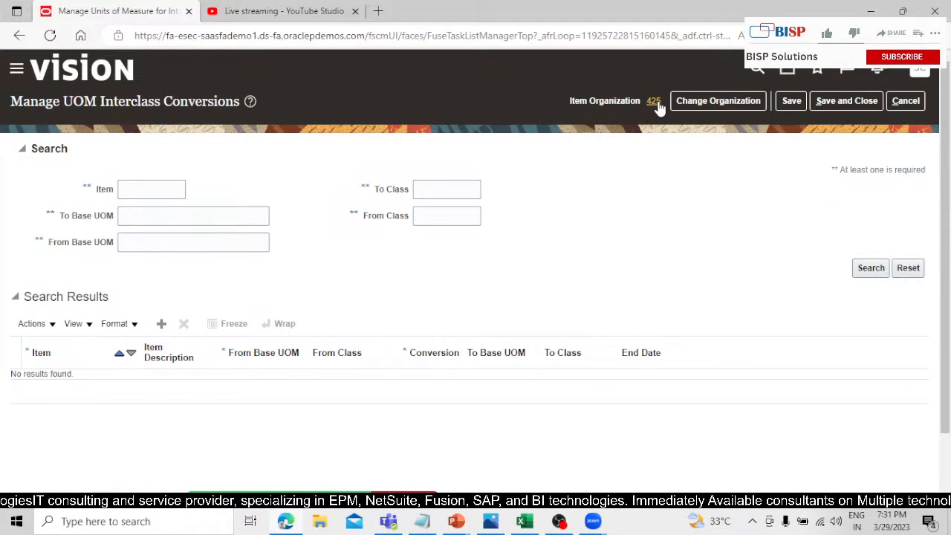
Change the organization for the UOM interclass conversions to 001.
mouse_move(654, 109)
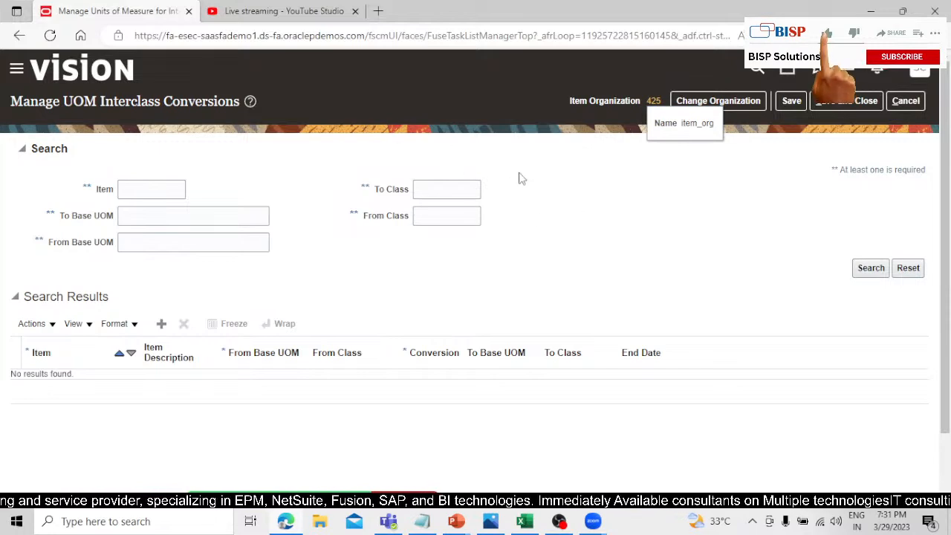
click(703, 104)
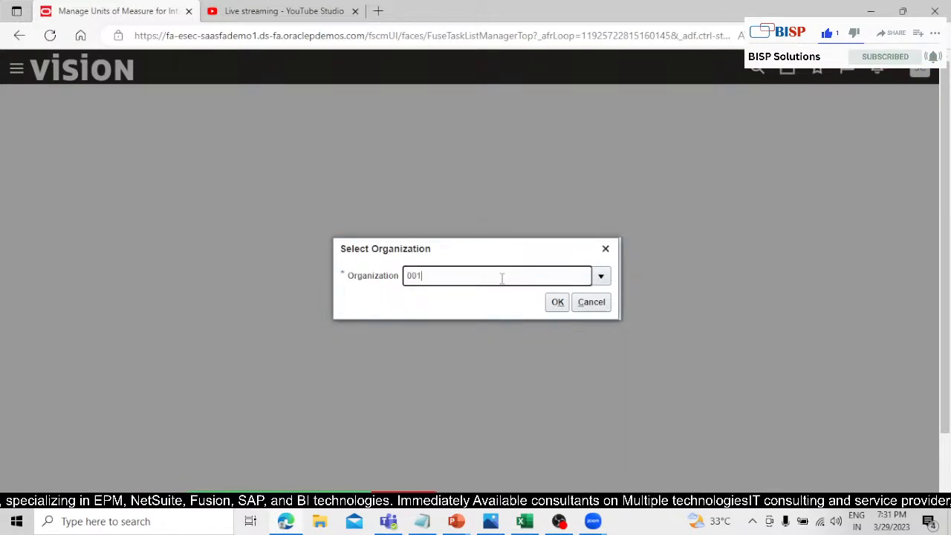
click(558, 302)
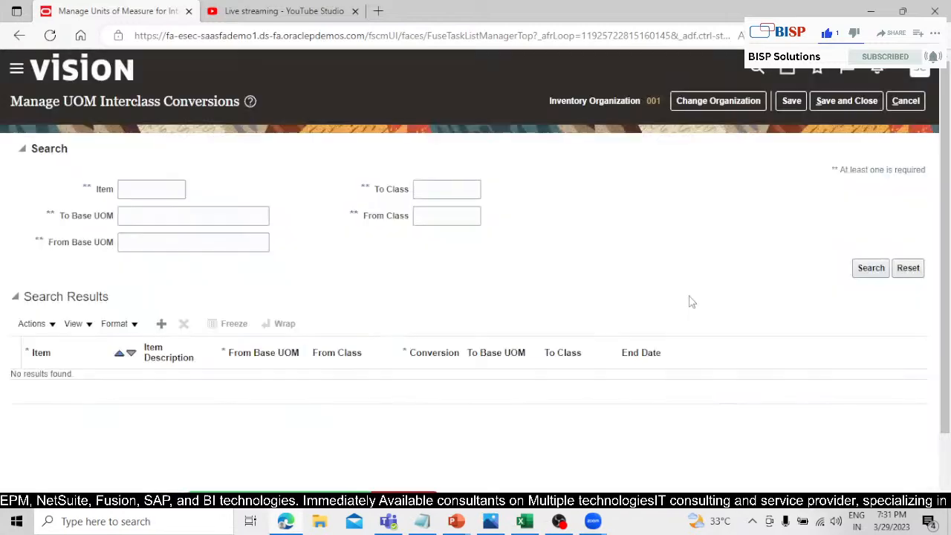
Add a new interclass conversion row and look up and select ST_FISH as its item.
click(161, 323)
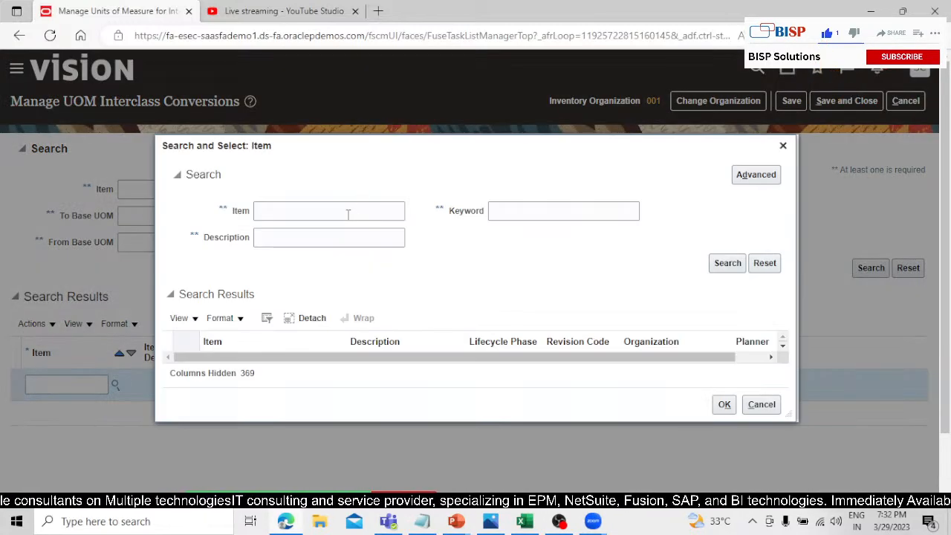
click(347, 214)
text(SY)
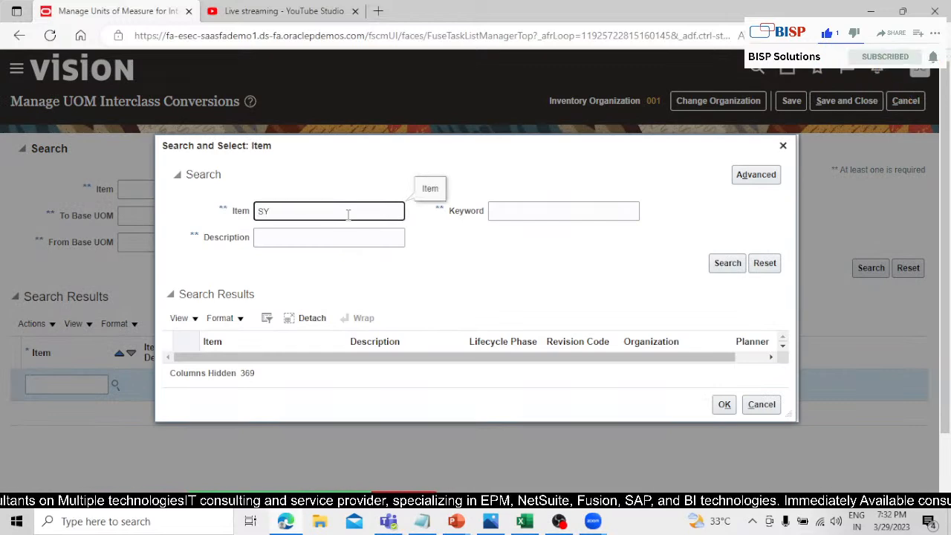
key(BackSpace)
text(T_FI)
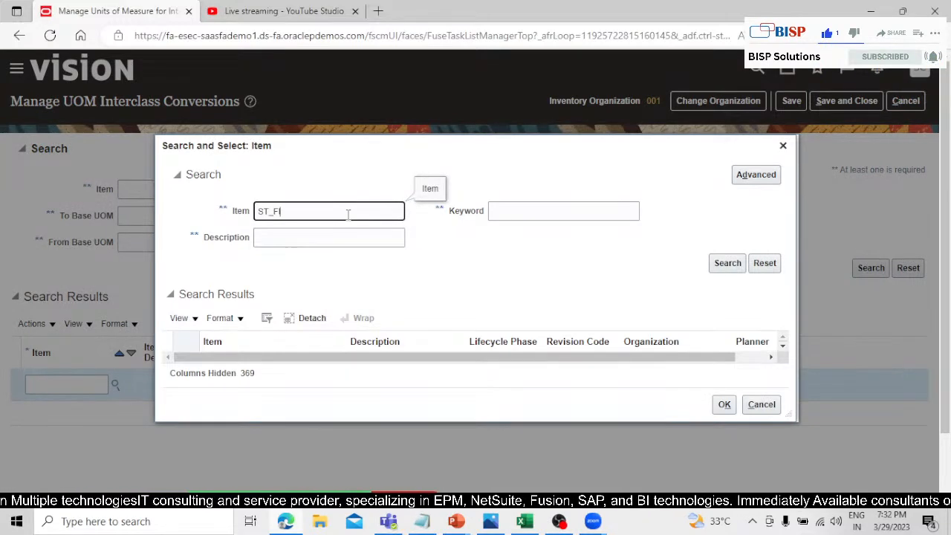
text(SH)
click(713, 264)
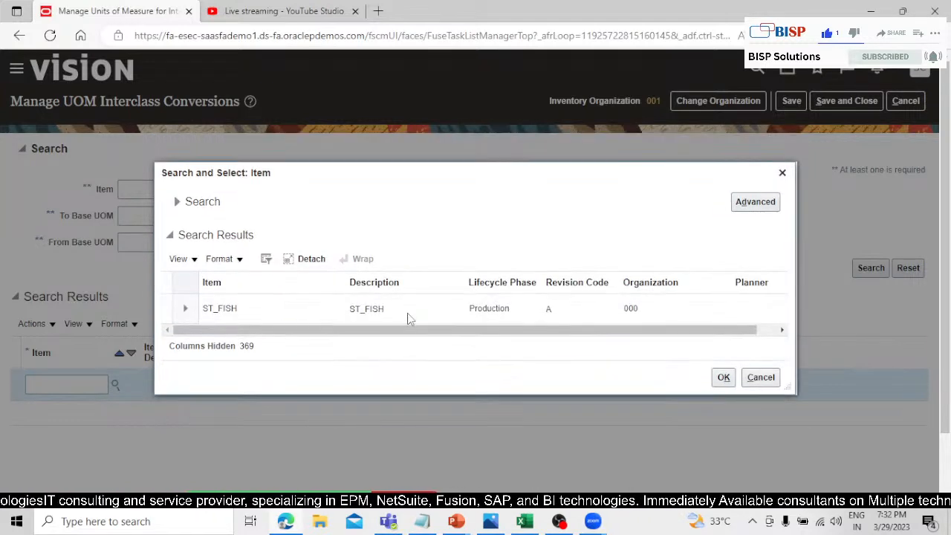
click(407, 313)
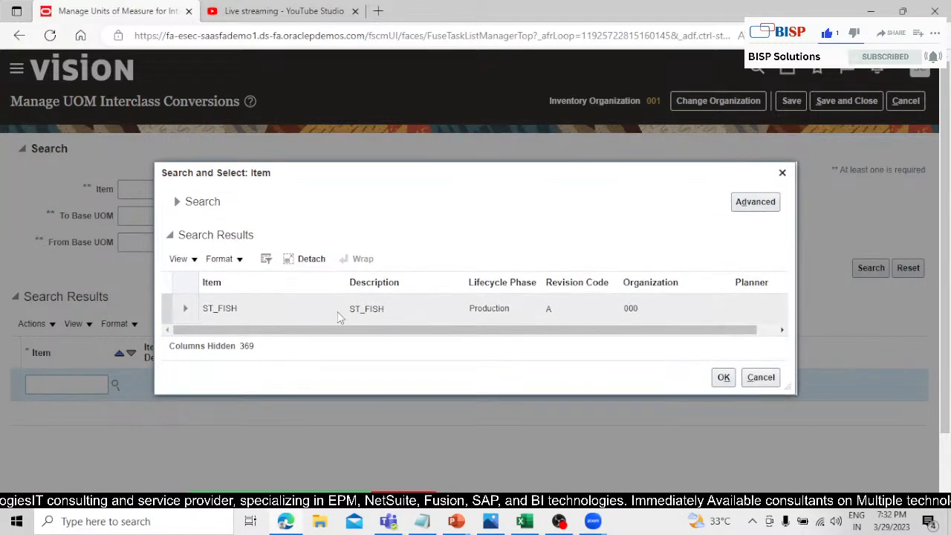
click(724, 377)
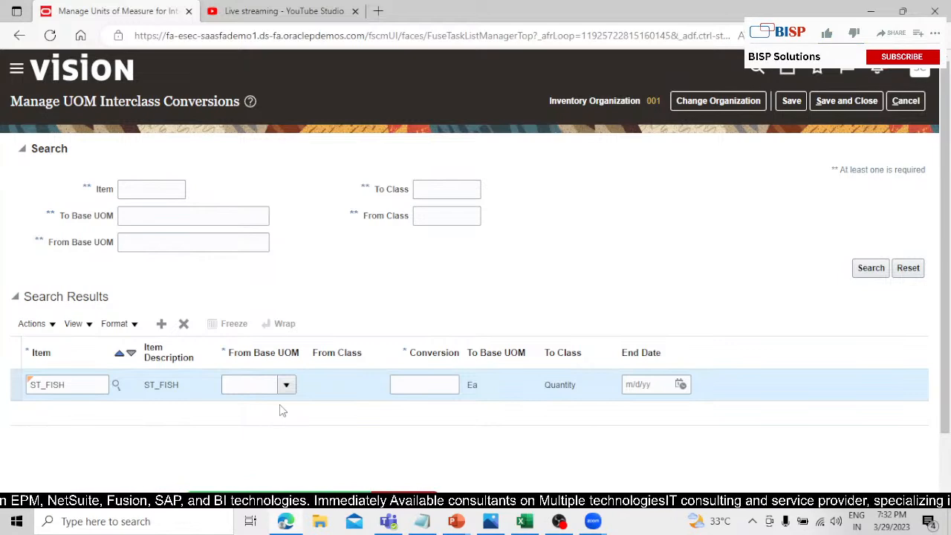
Look up LB for the ST_FISH conversion row and select lb as its From Base UOM.
click(287, 384)
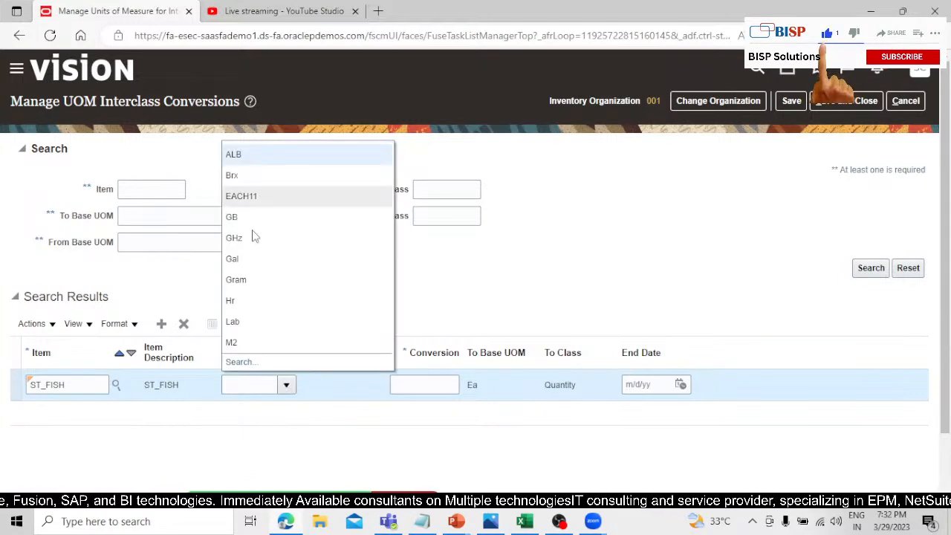
scroll(242, 305, down, 2)
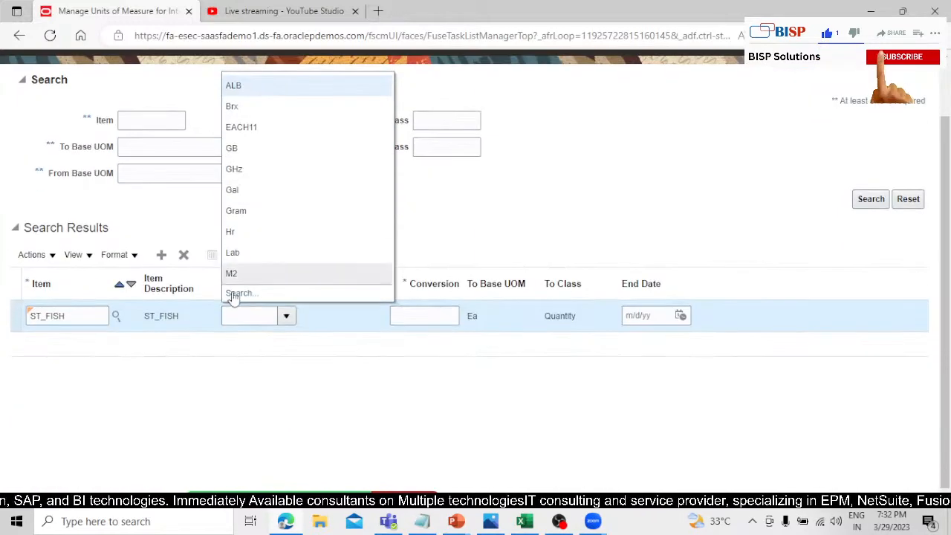
click(241, 294)
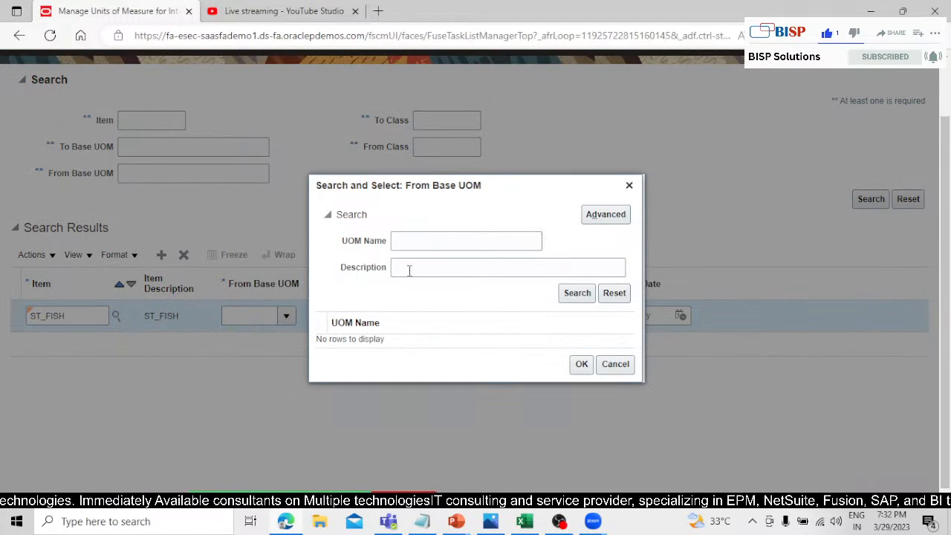
click(424, 243)
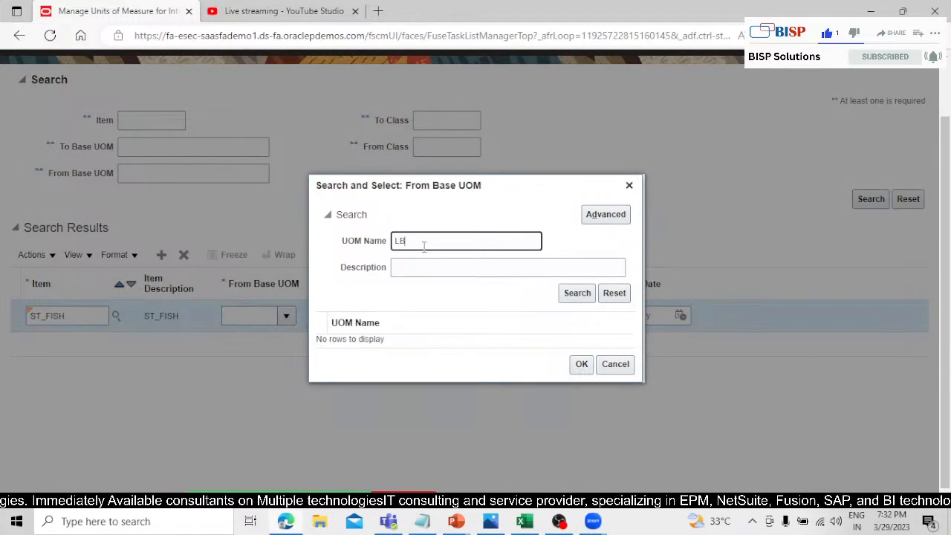
click(576, 294)
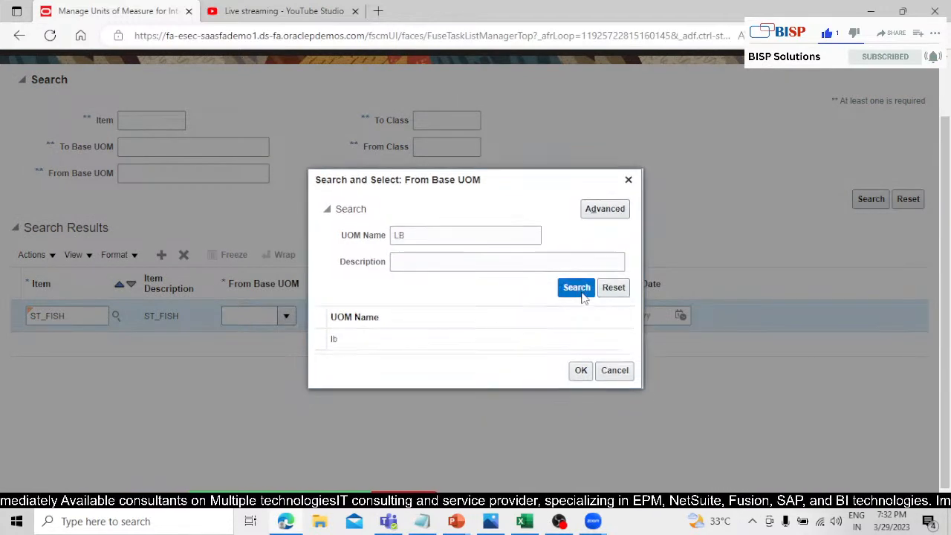
click(425, 339)
click(579, 371)
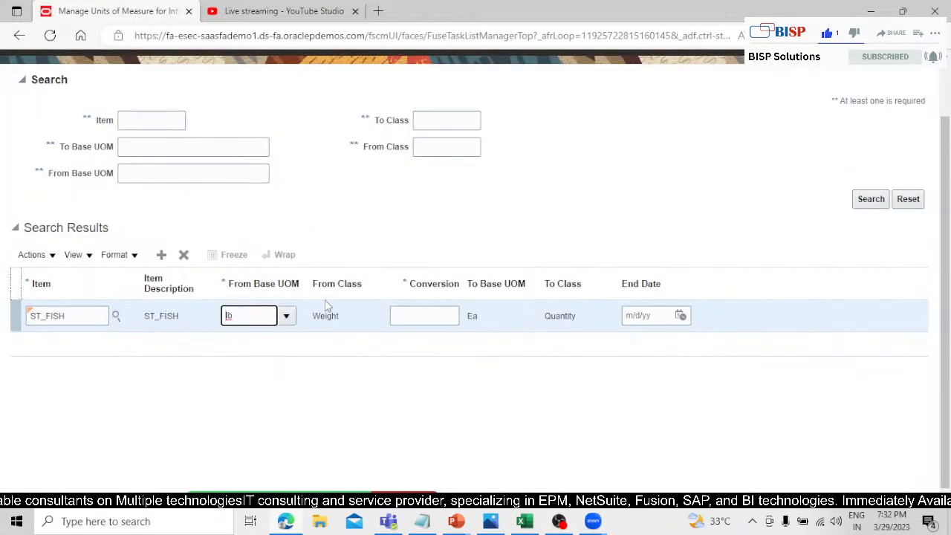
Set the lb to Ea conversion for ST_FISH to 0.25, and save and close the interclass conversions.
click(435, 315)
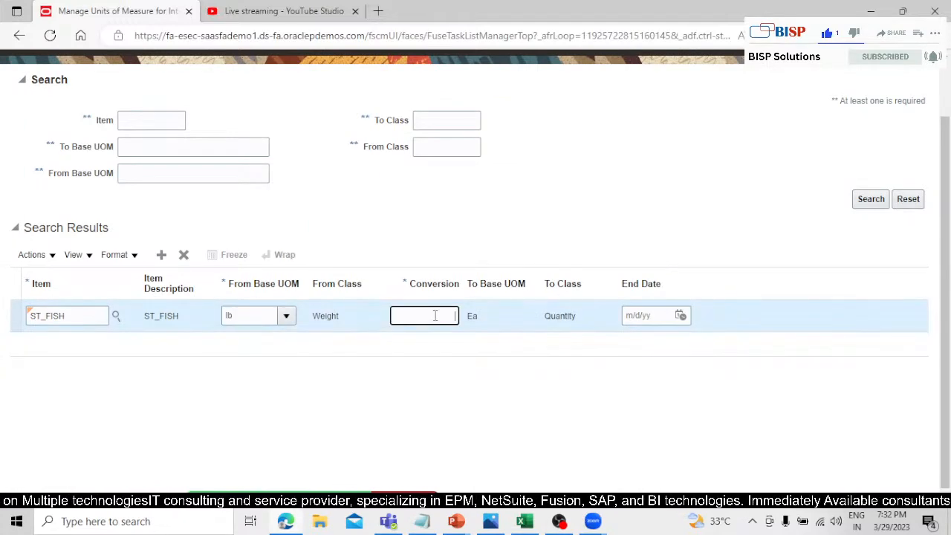
text(0.25)
click(414, 390)
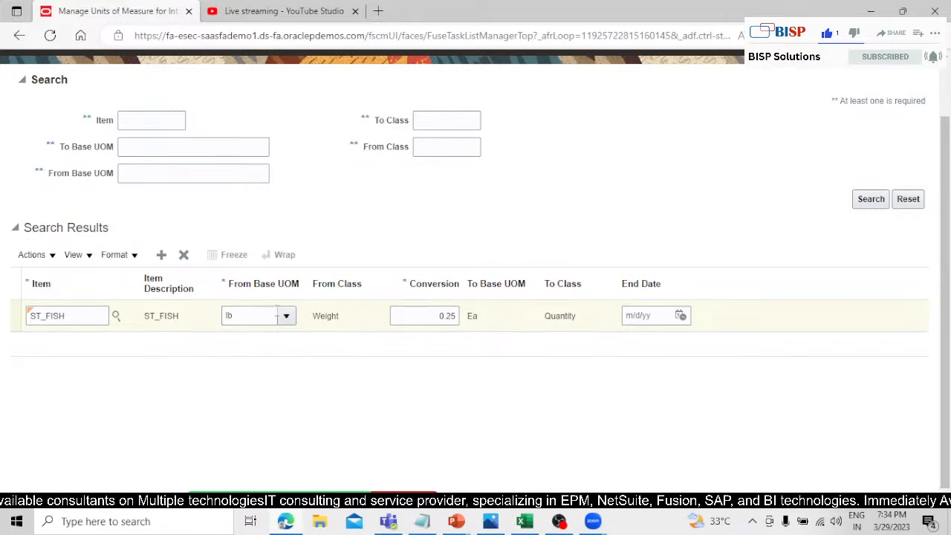
drag(355, 318, 295, 326)
click(353, 363)
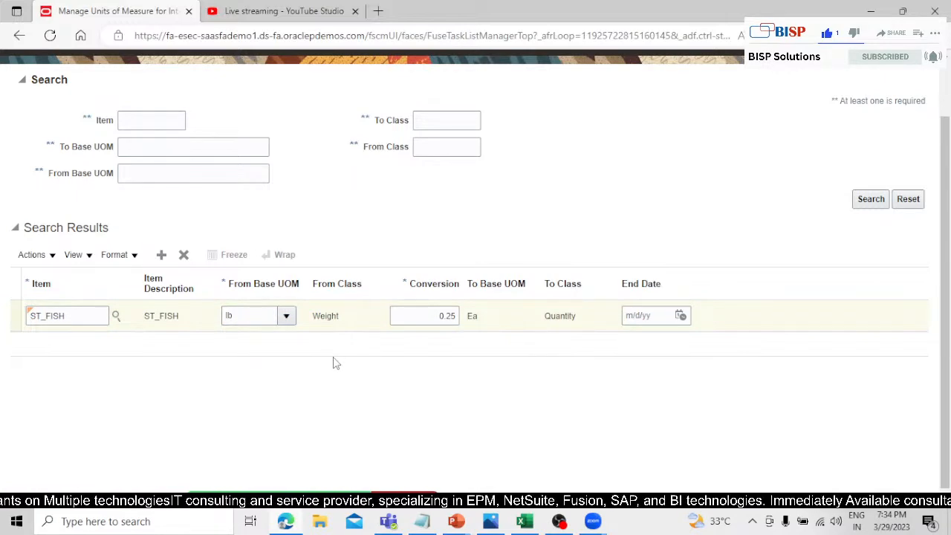
scroll(306, 234, up, 2)
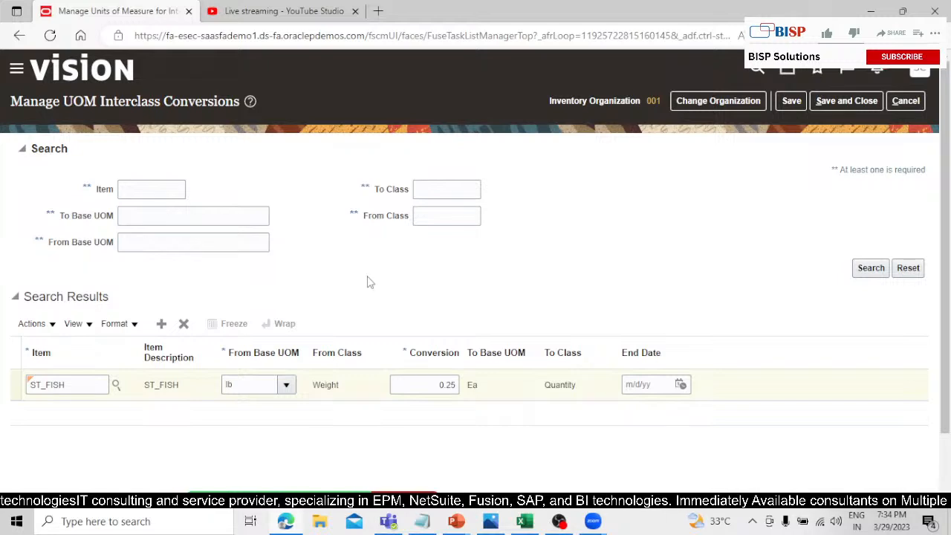
click(832, 102)
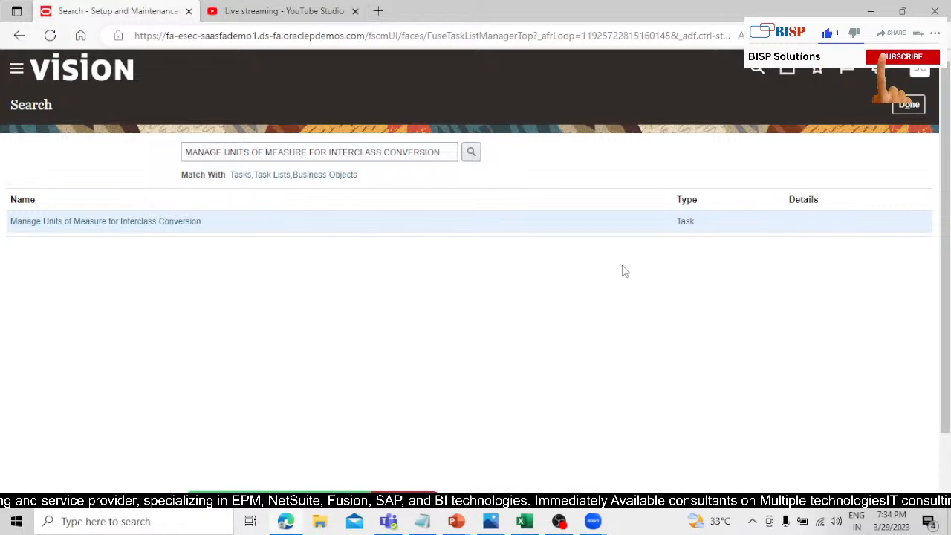
Leave the setup task search and go to Pricing Administration under Order Management.
click(910, 105)
key(alt+Tab)
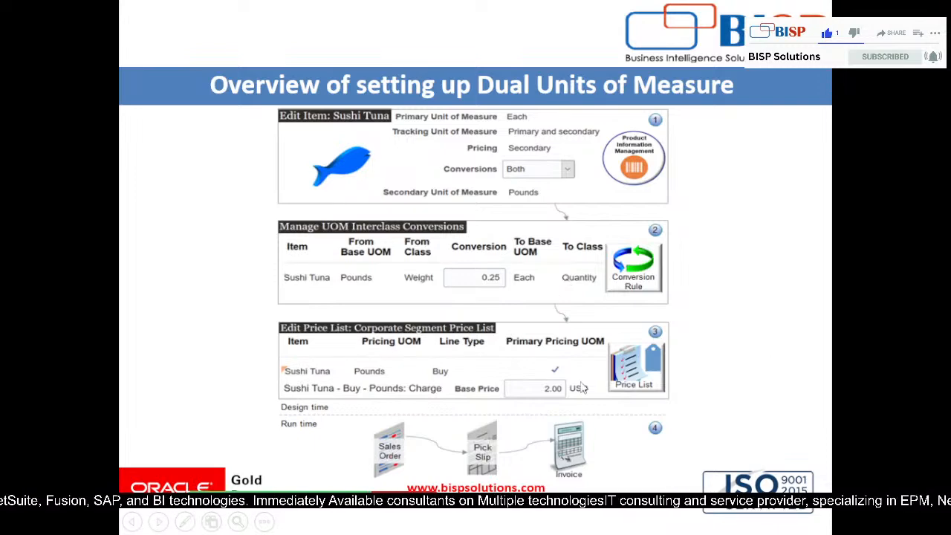
key(alt+Tab)
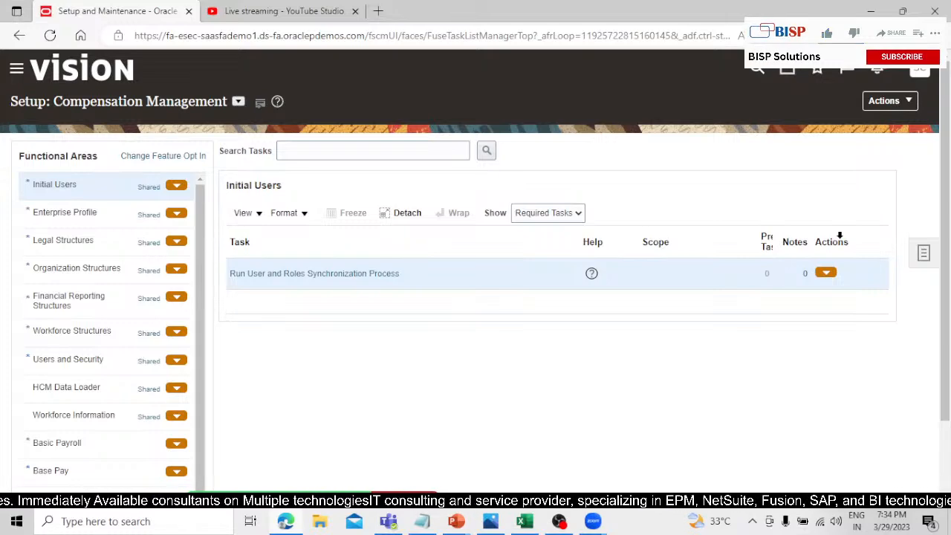
click(18, 69)
scroll(142, 260, down, 2)
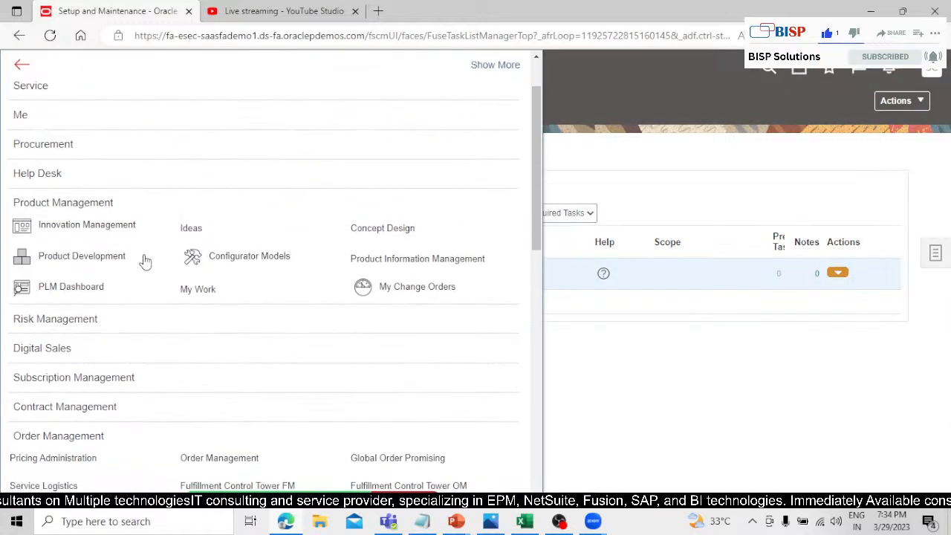
scroll(145, 262, down, 2)
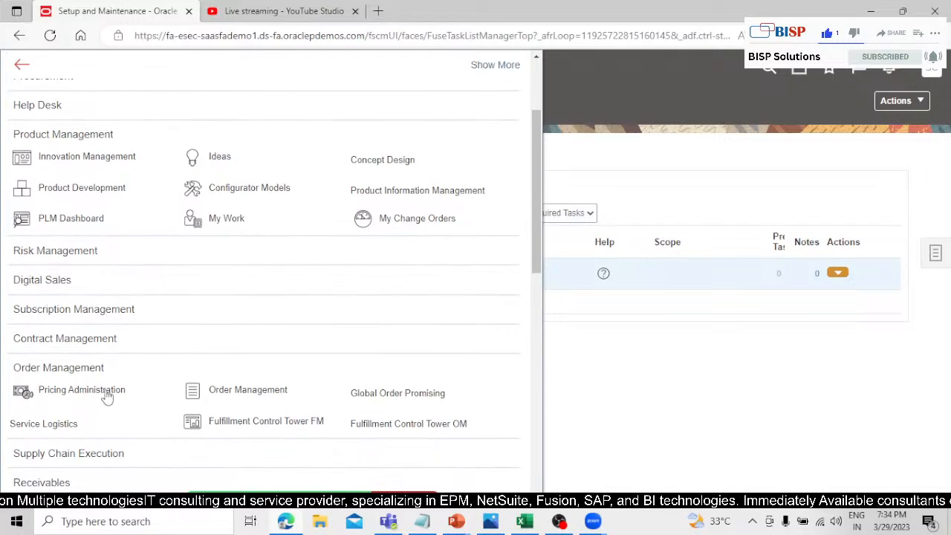
click(108, 397)
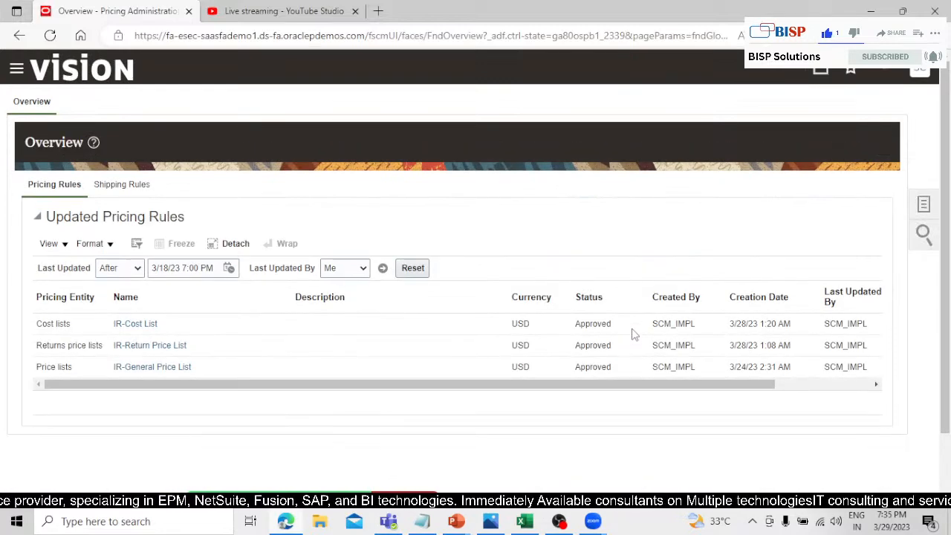
Open Manage Price Lists and search for price lists whose name starts with "CORPORATE SEGMENT PRICE LIST".
click(933, 212)
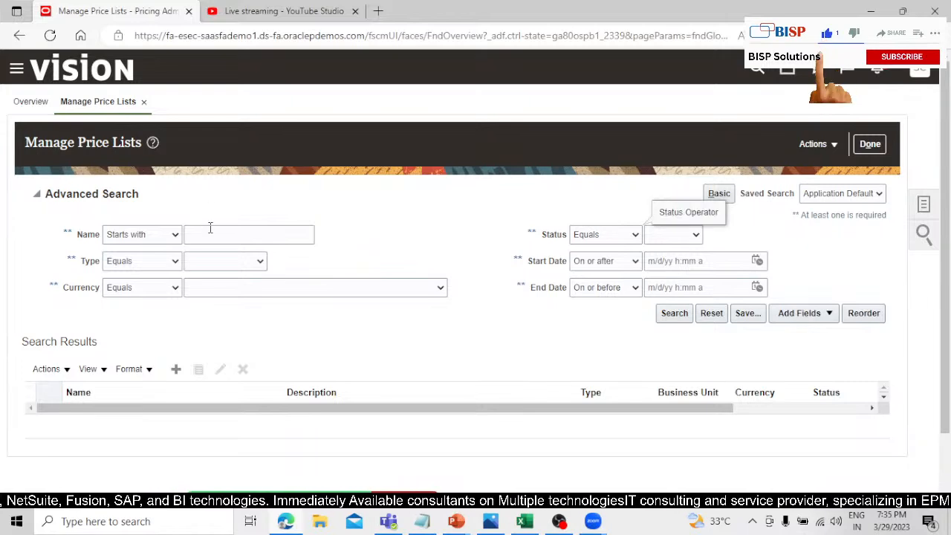
click(206, 234)
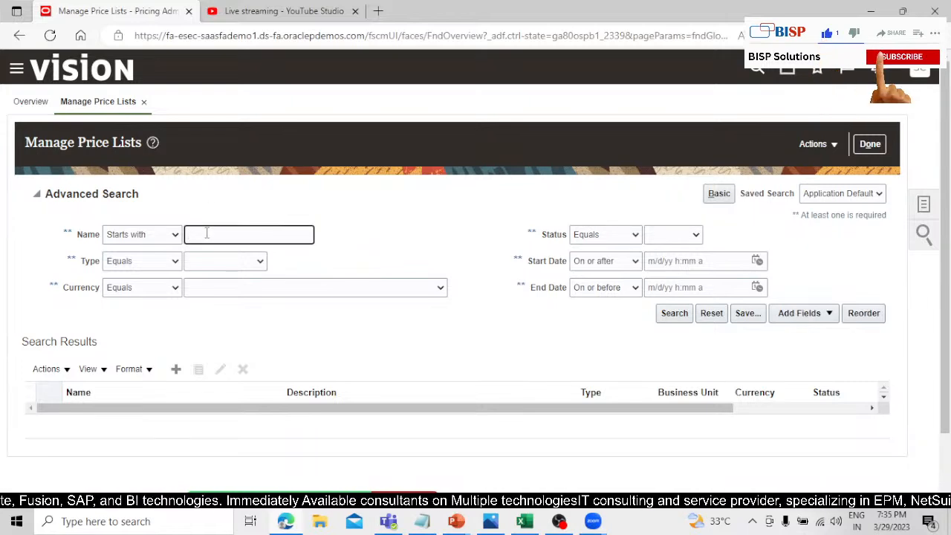
text(CORPORATE SEGME)
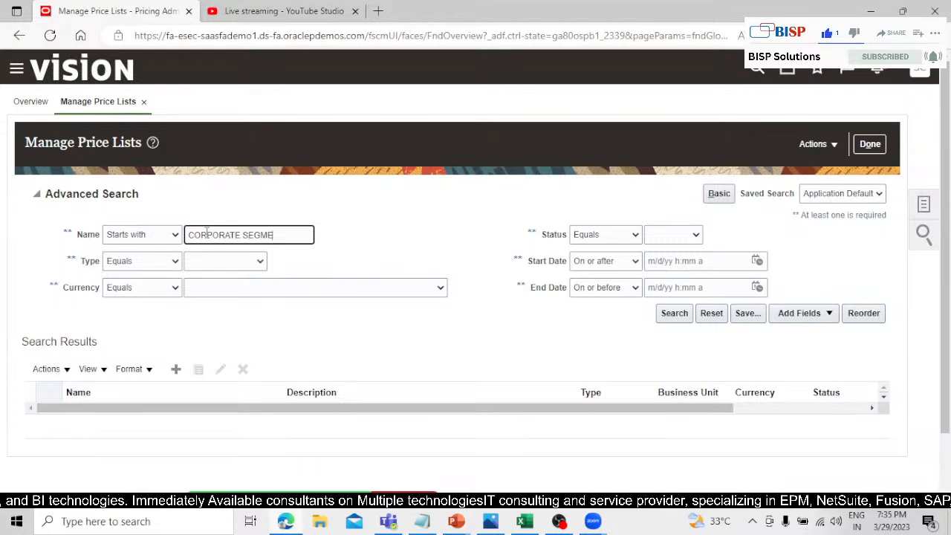
text(NT PRICE LIST)
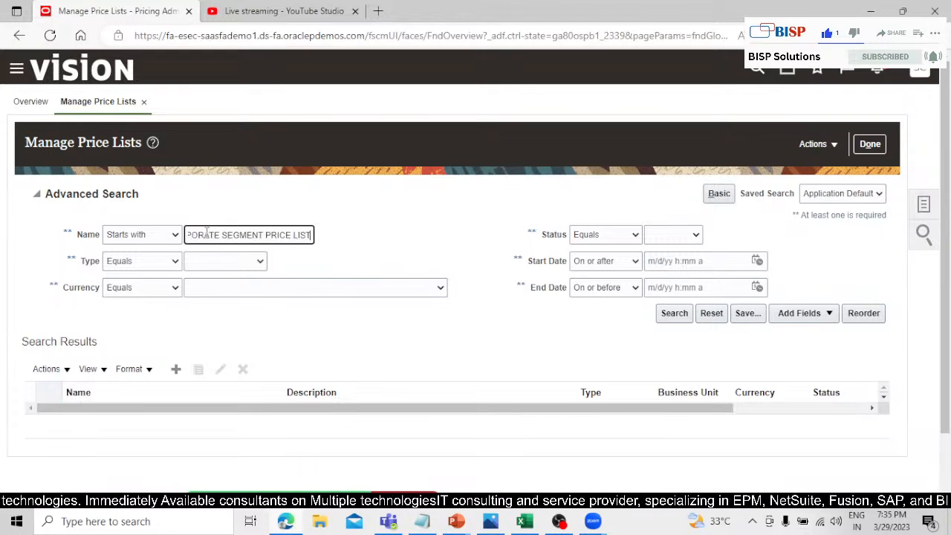
key(Return)
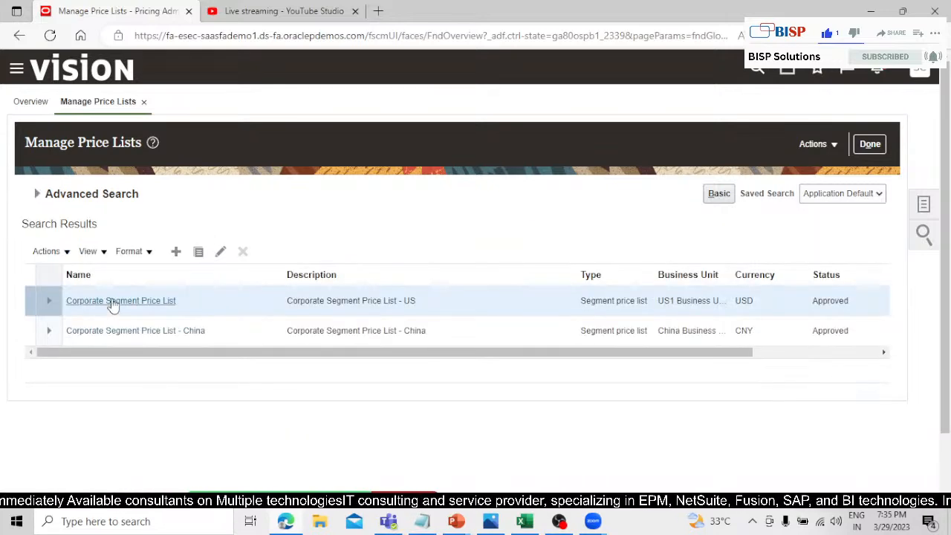
Open the US Corporate Segment Price List for editing and add a new row to its item price list lines.
click(220, 252)
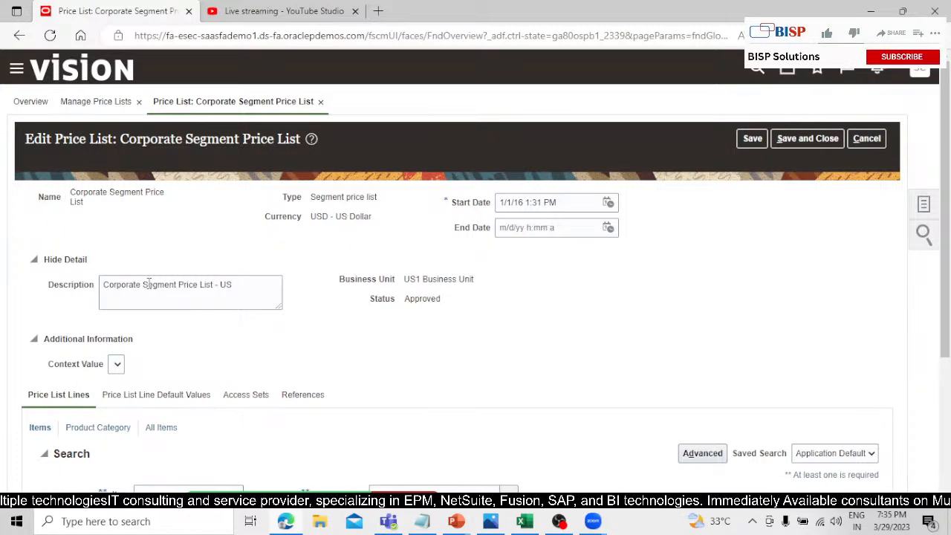
scroll(344, 339, down, 3)
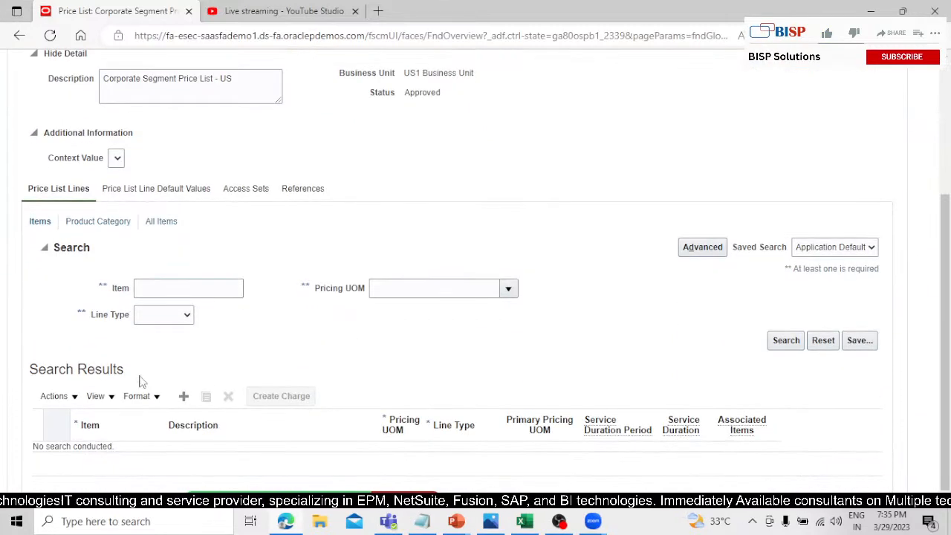
click(56, 396)
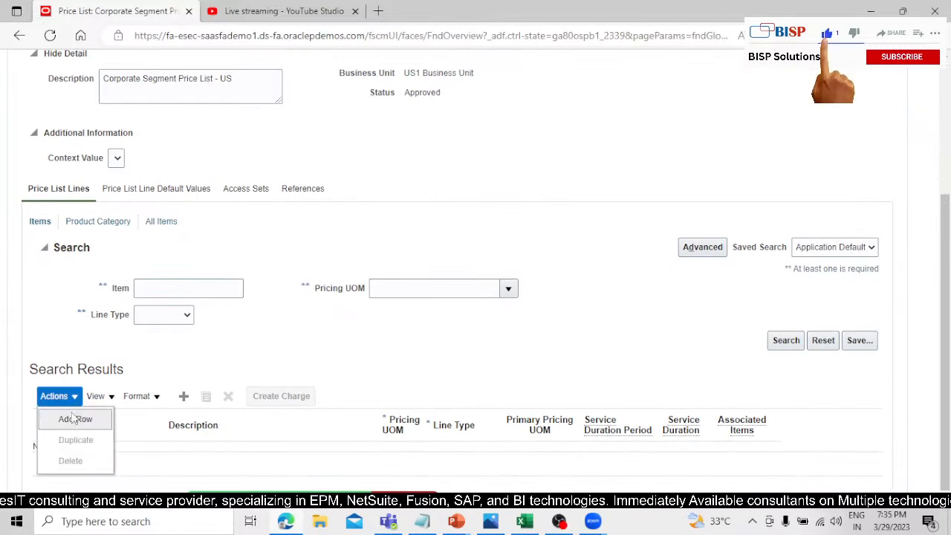
click(75, 420)
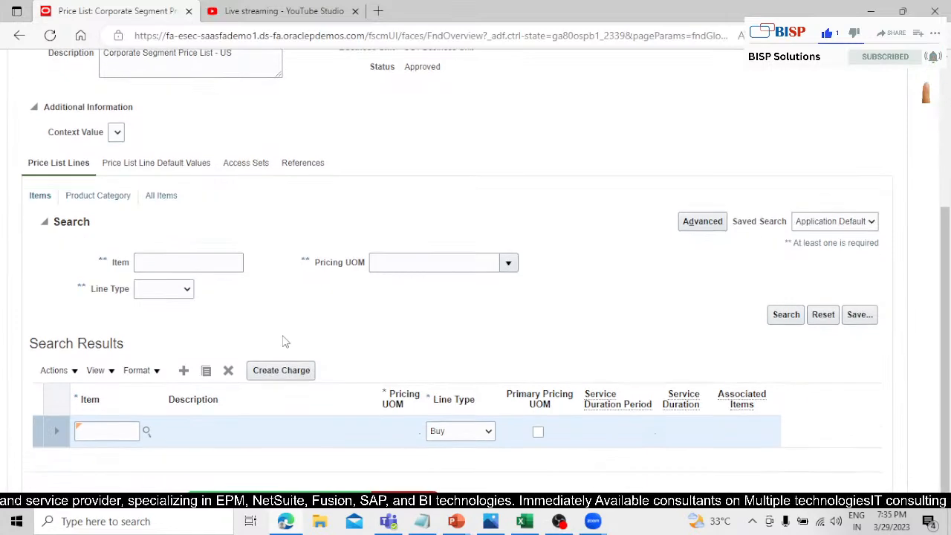
Search for ST_FISH and select it as the item of the new price list line.
click(146, 430)
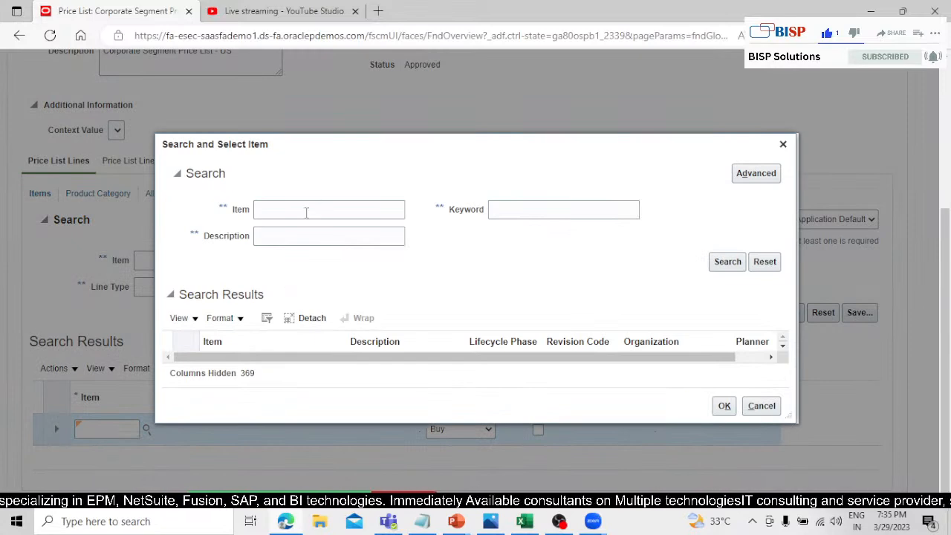
click(306, 213)
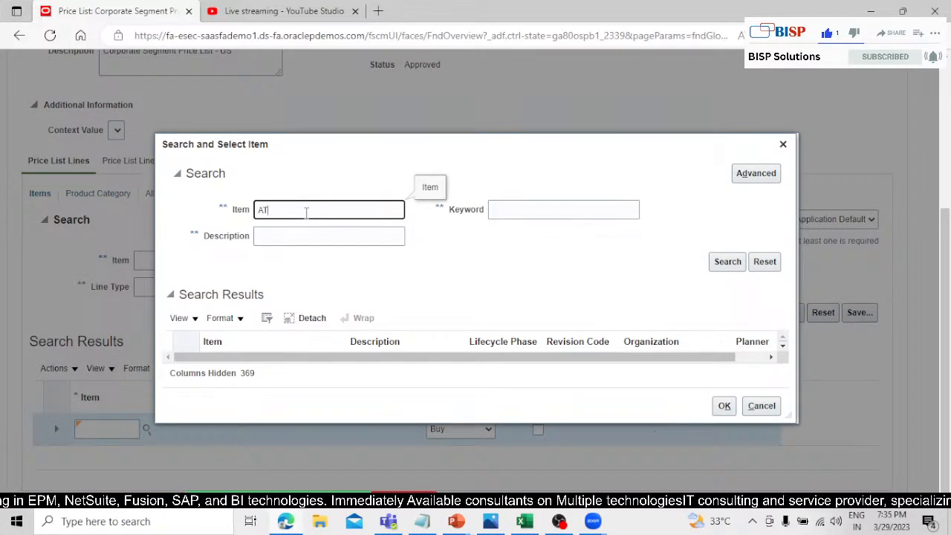
text(ATS)
key(BackSpace)
key(BackSpace)
key(BackSpace)
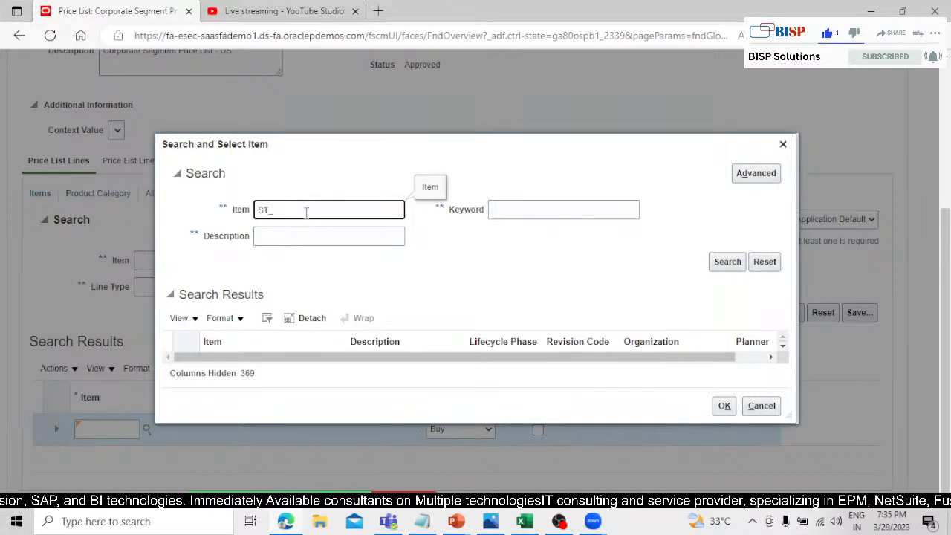
text(ST_FISH)
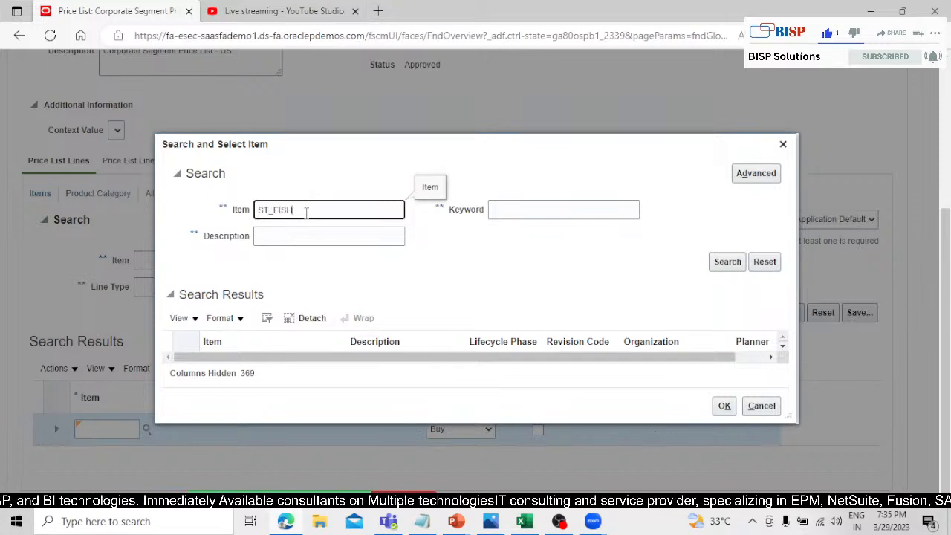
click(728, 261)
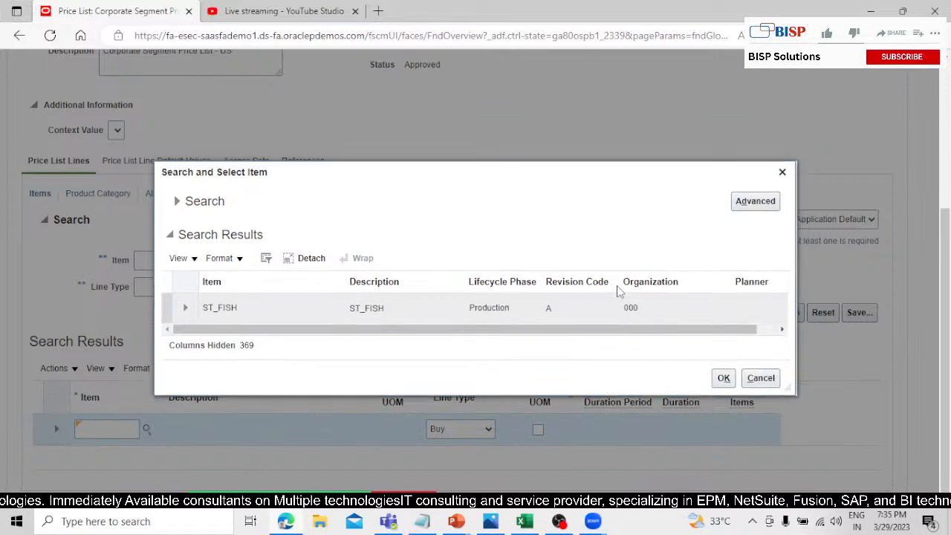
click(277, 309)
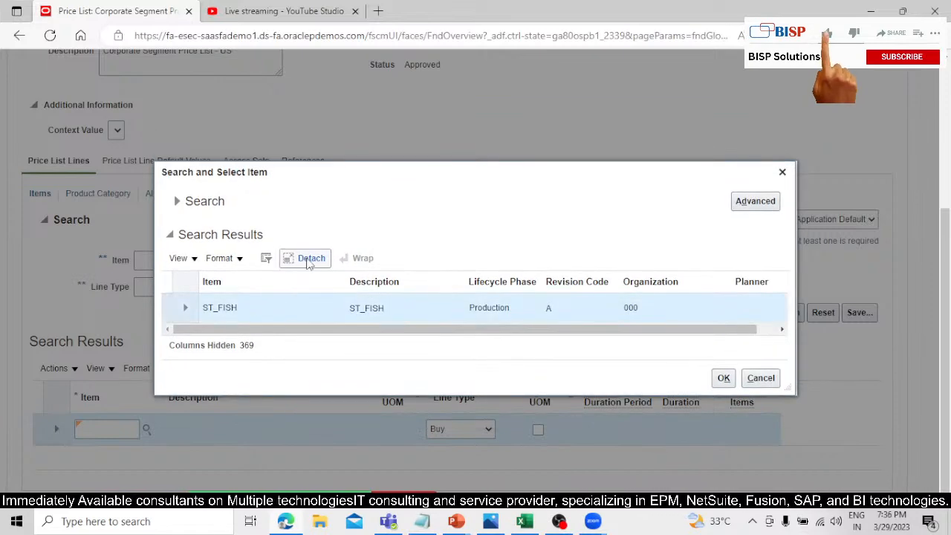
click(725, 378)
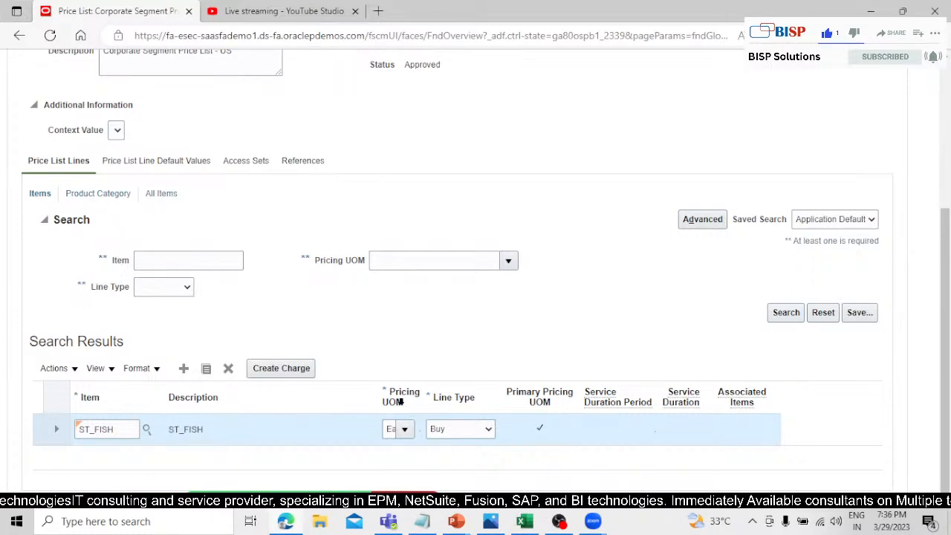
Widen the Pricing UOM column in the price list lines table.
drag(426, 397, 463, 409)
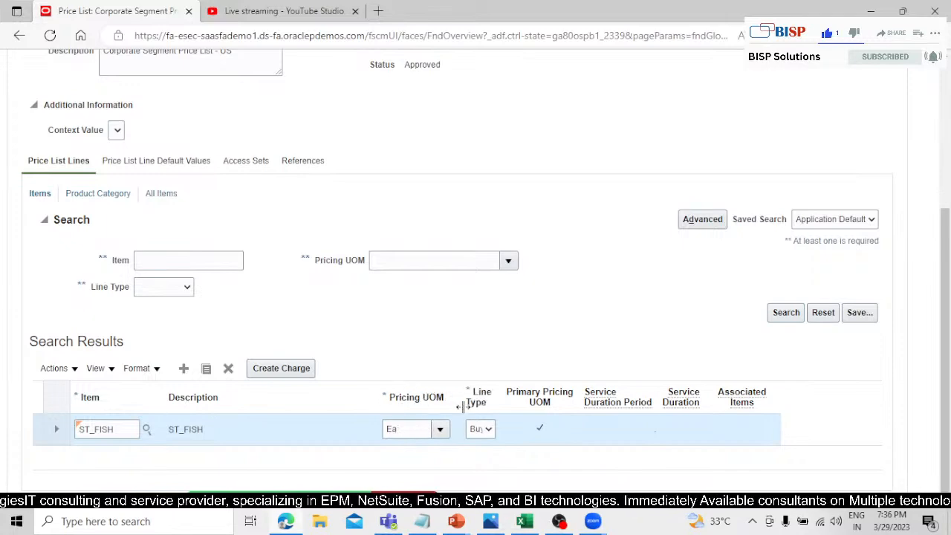
click(404, 429)
drag(347, 447, 354, 441)
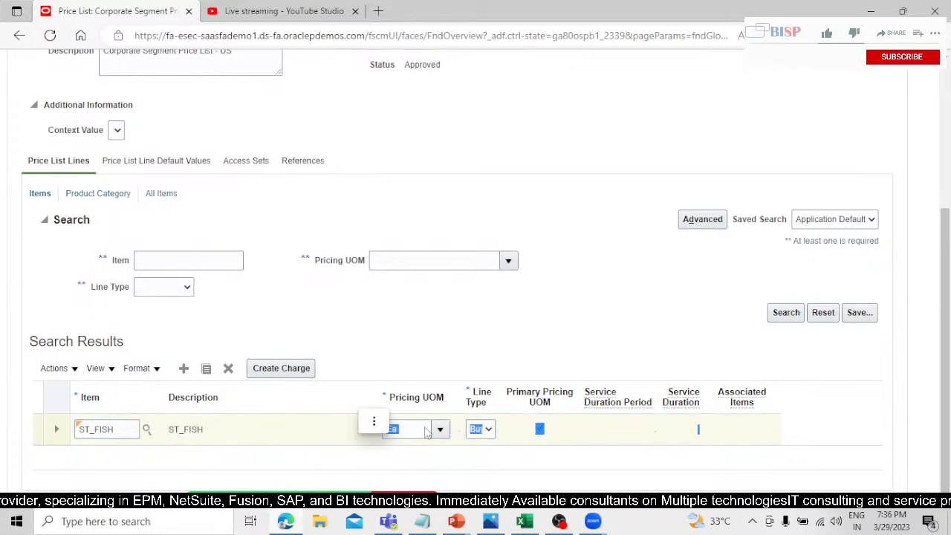
click(426, 446)
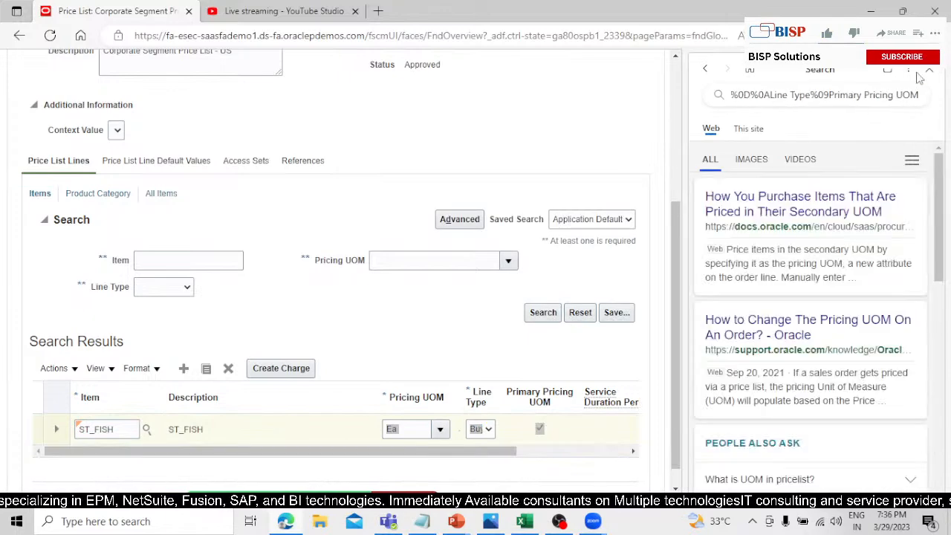
Close the browser's search sidebar and widen the Line Type and Primary Pricing UOM columns in the price list lines table.
click(929, 69)
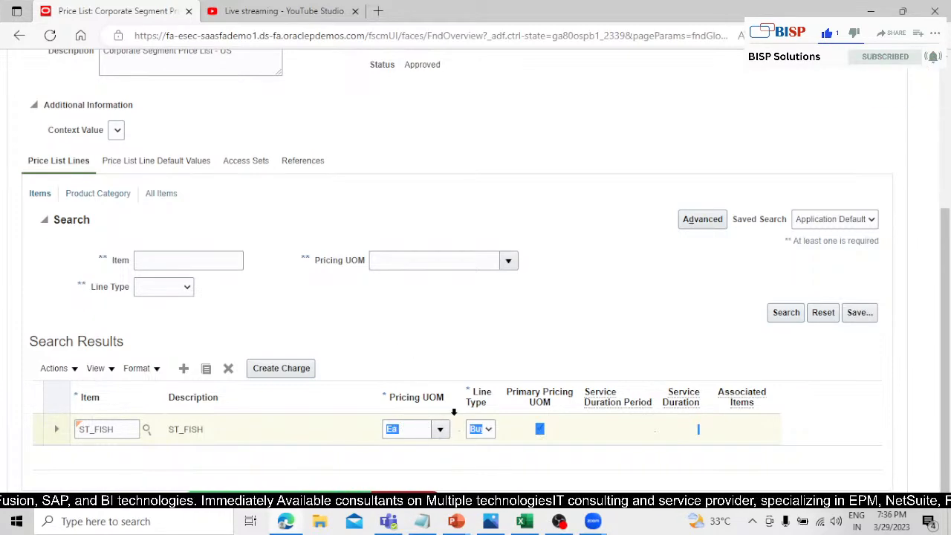
drag(454, 412, 532, 392)
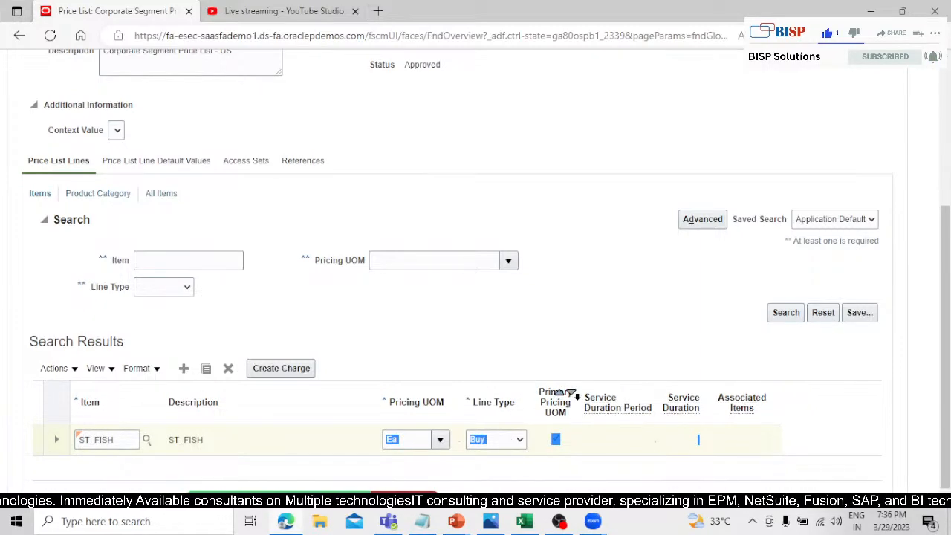
drag(585, 398, 607, 397)
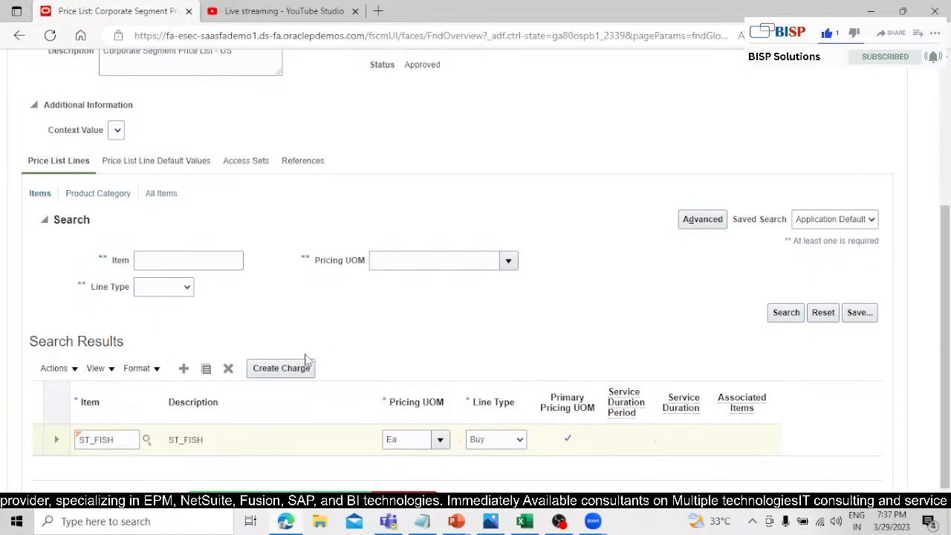
Create a charge for the ST_FISH price list line and set its base price to 5.00 USD.
click(268, 367)
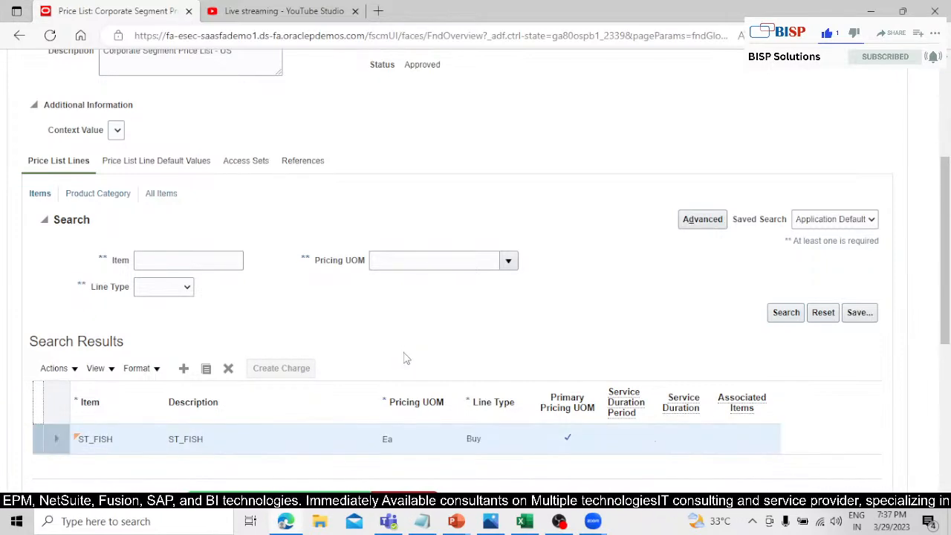
scroll(327, 379, down, 2)
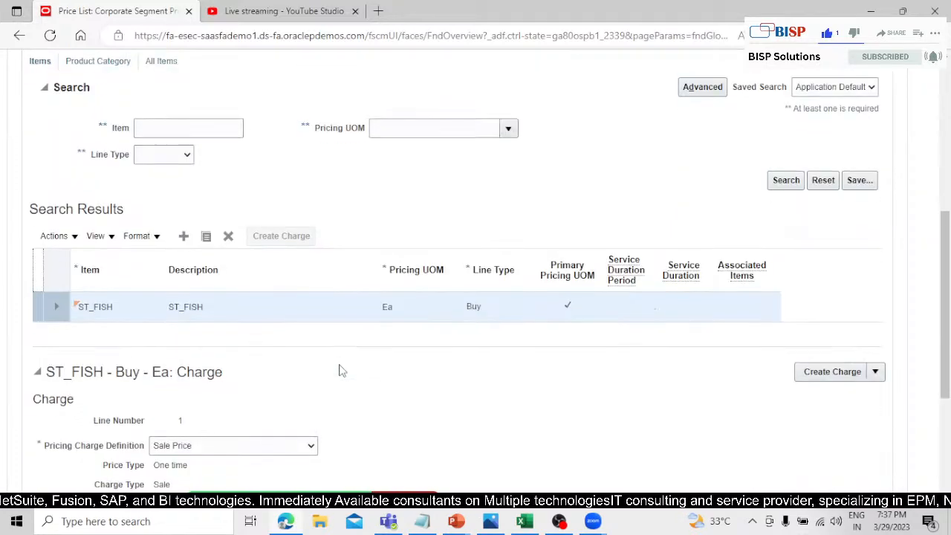
scroll(282, 327, down, 2)
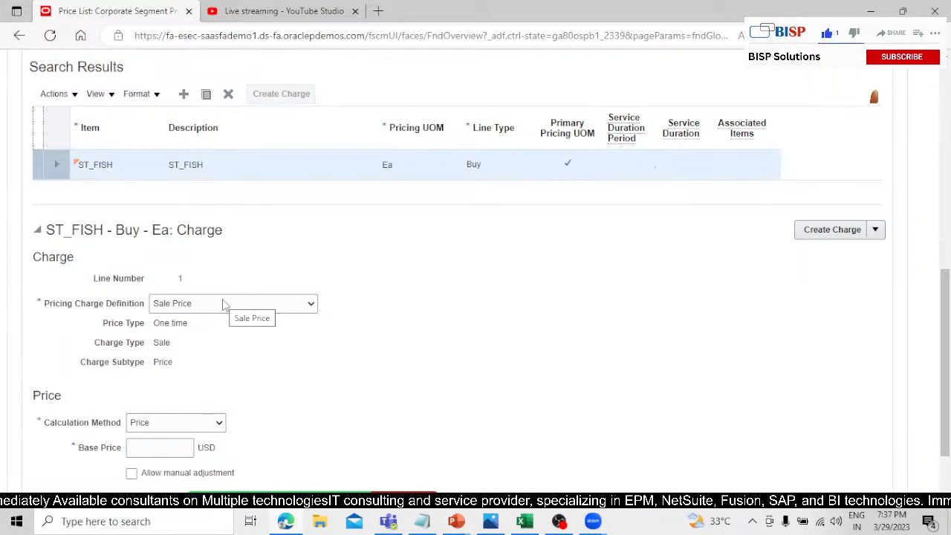
scroll(323, 397, down, 2)
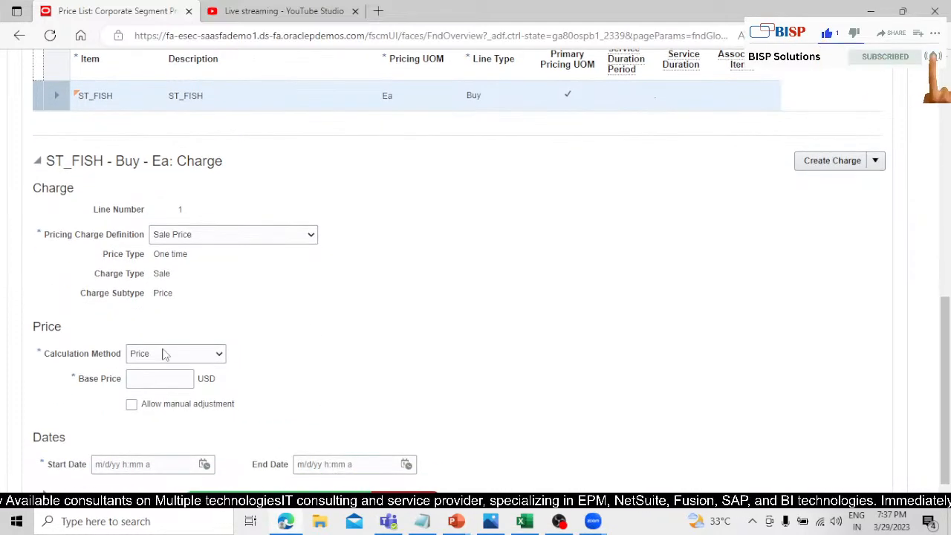
scroll(289, 338, down, 1)
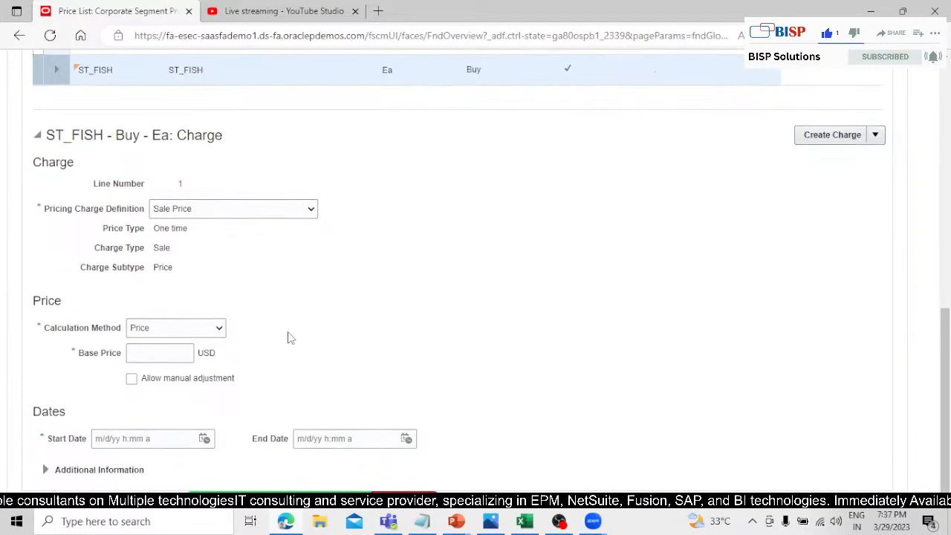
click(176, 352)
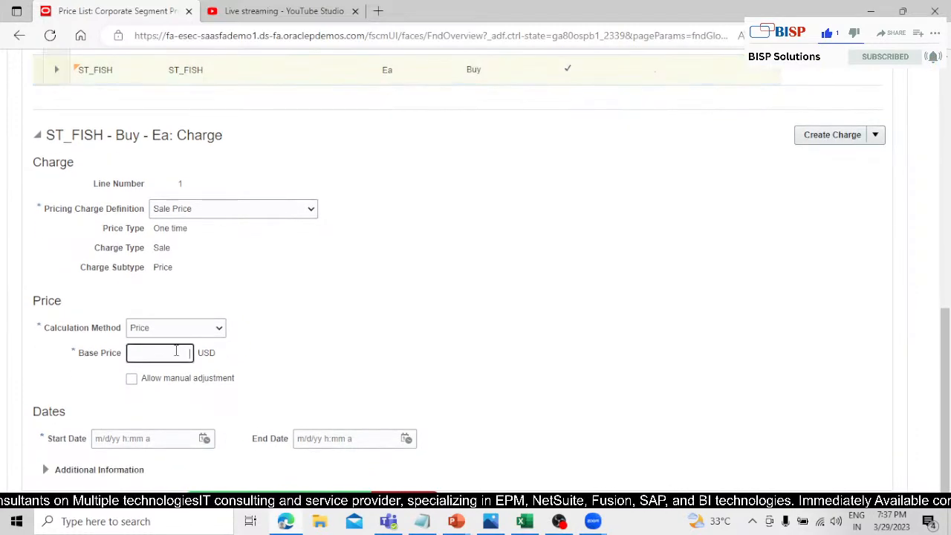
click(354, 339)
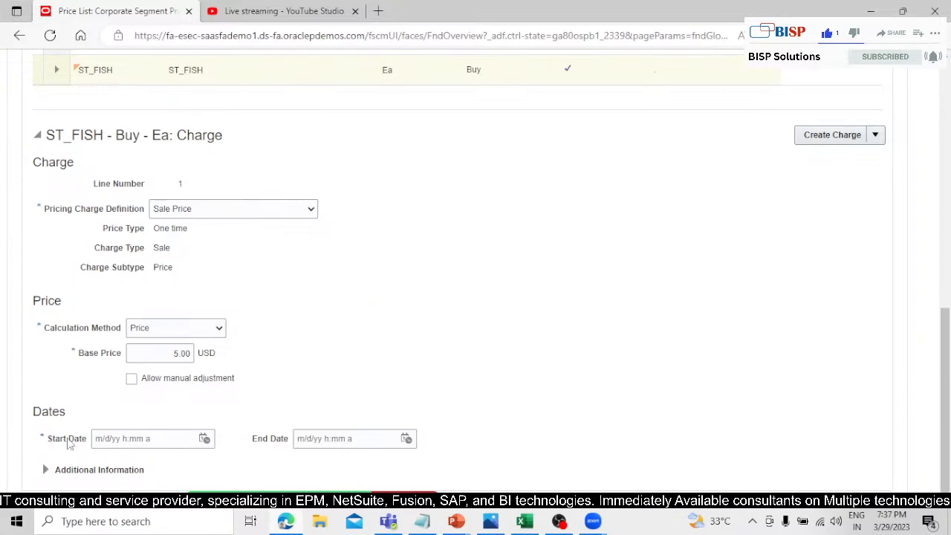
Set the ST_FISH charge's start date to 3/29/23 9:07 AM and allow manual adjustment of its price.
click(204, 439)
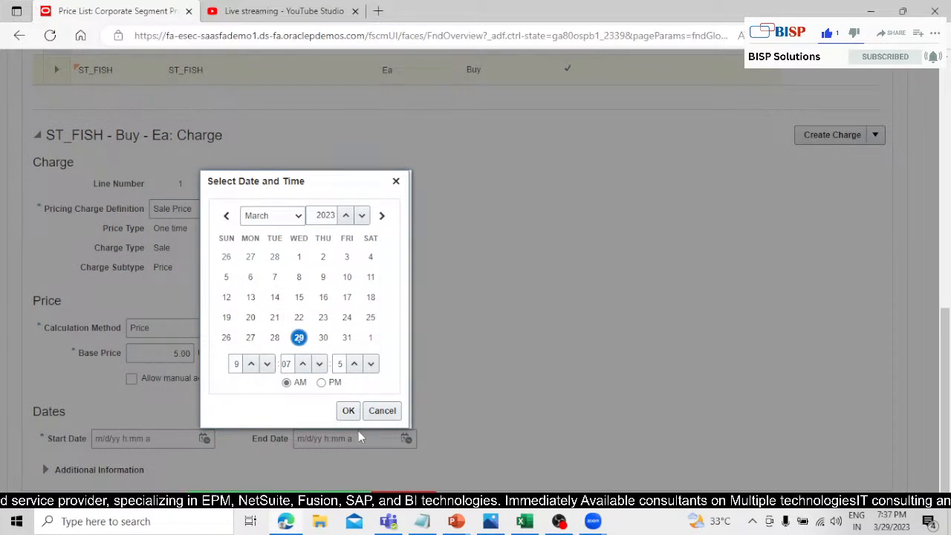
click(348, 410)
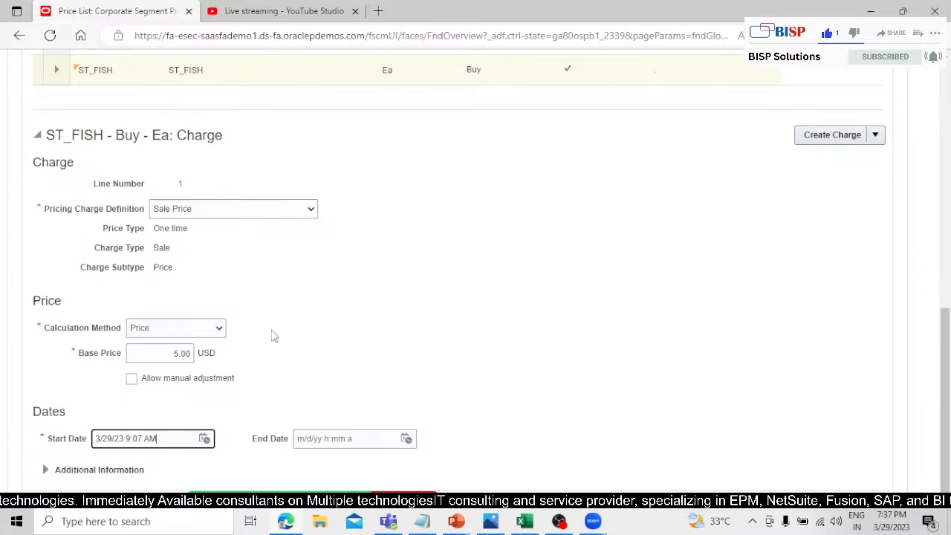
click(132, 379)
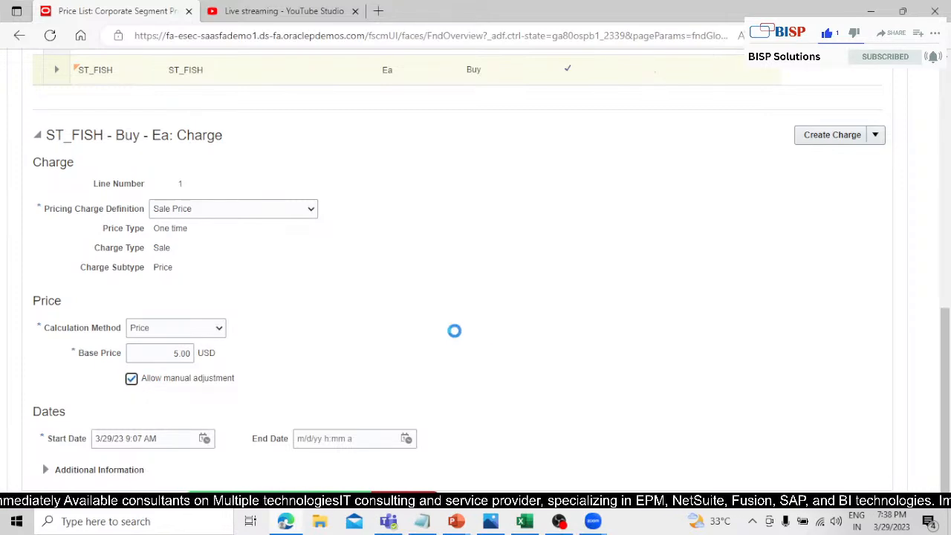
Save and close the Corporate Segment Price List and switch to the presentation slide on setting up Dual Units of Measure.
scroll(461, 331, up, 1)
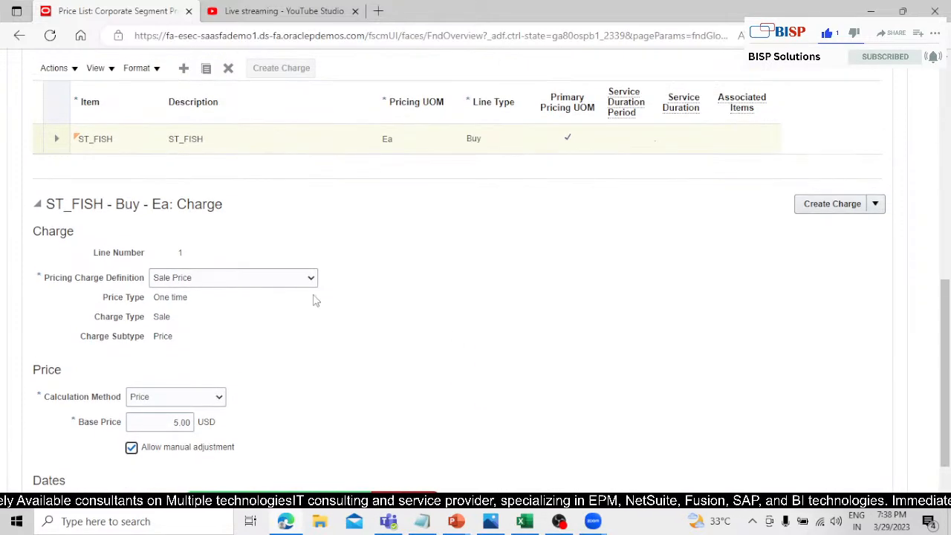
scroll(357, 299, up, 4)
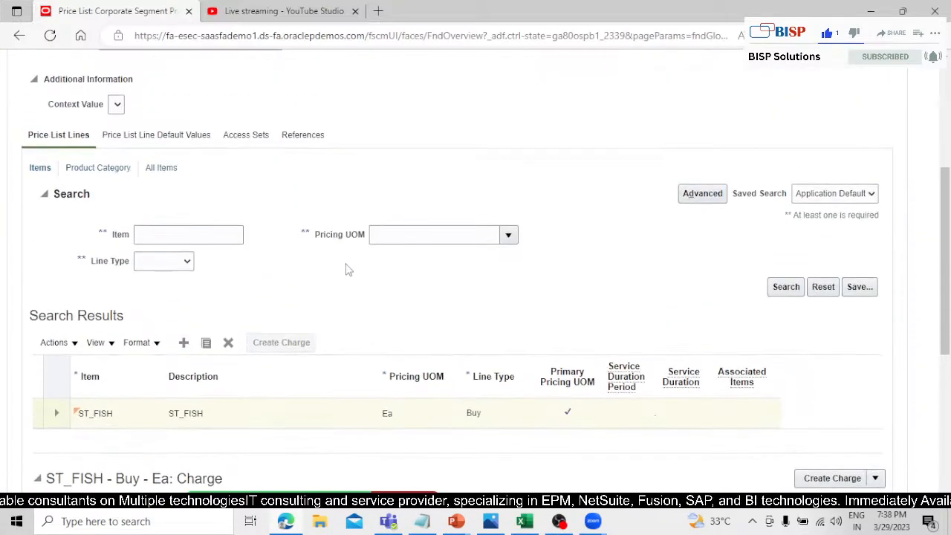
scroll(355, 272, up, 4)
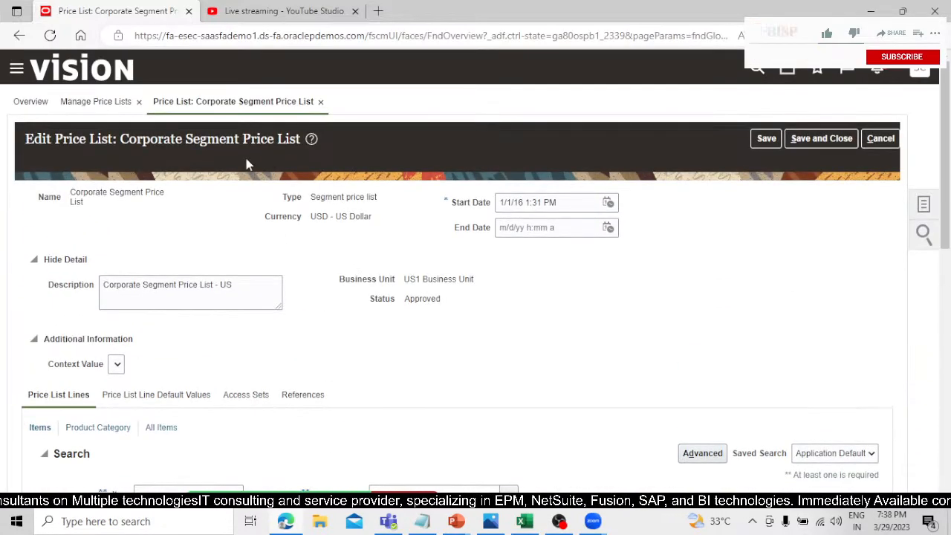
scroll(136, 162, down, 6)
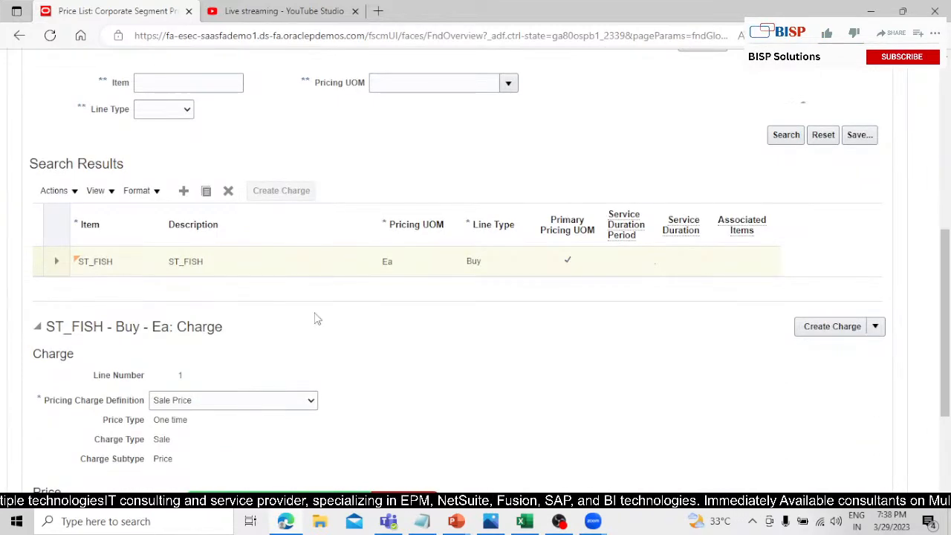
scroll(318, 315, down, 2)
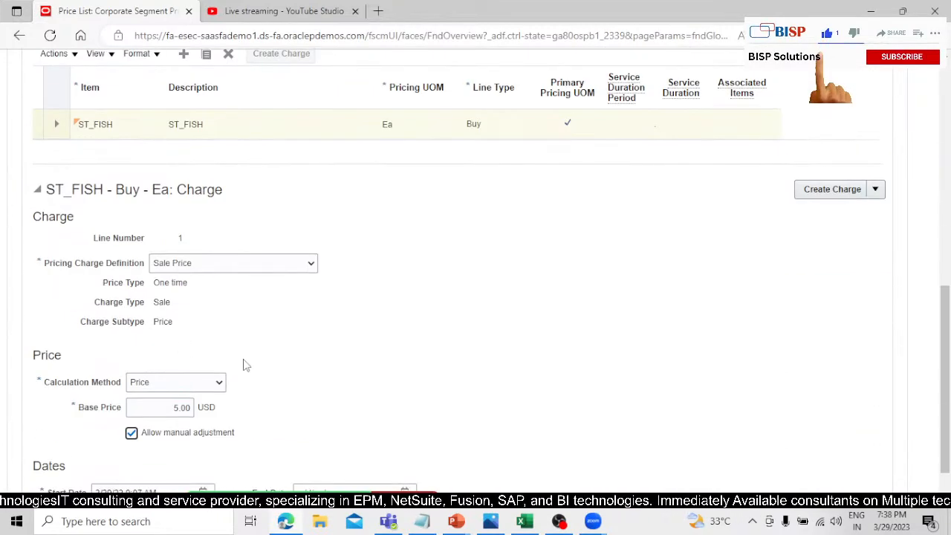
scroll(289, 314, down, 1)
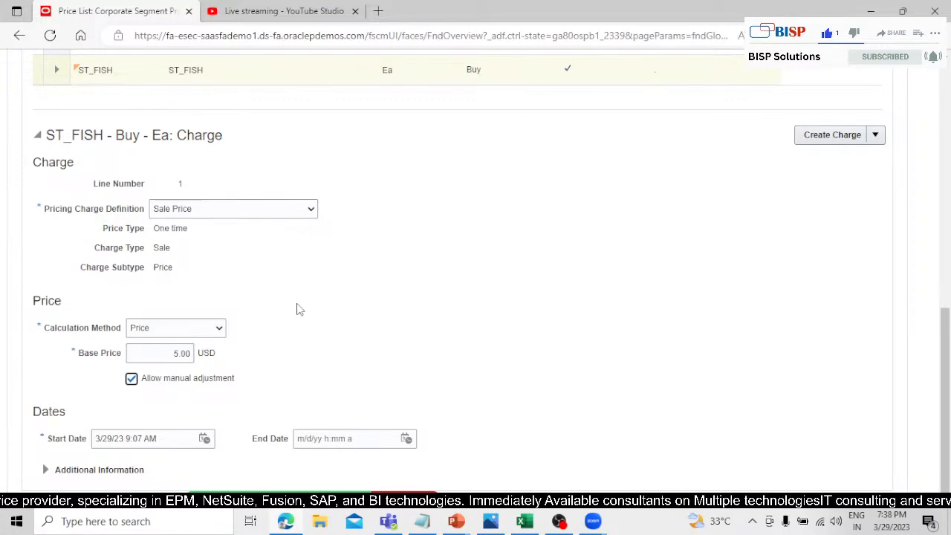
scroll(480, 321, up, 15)
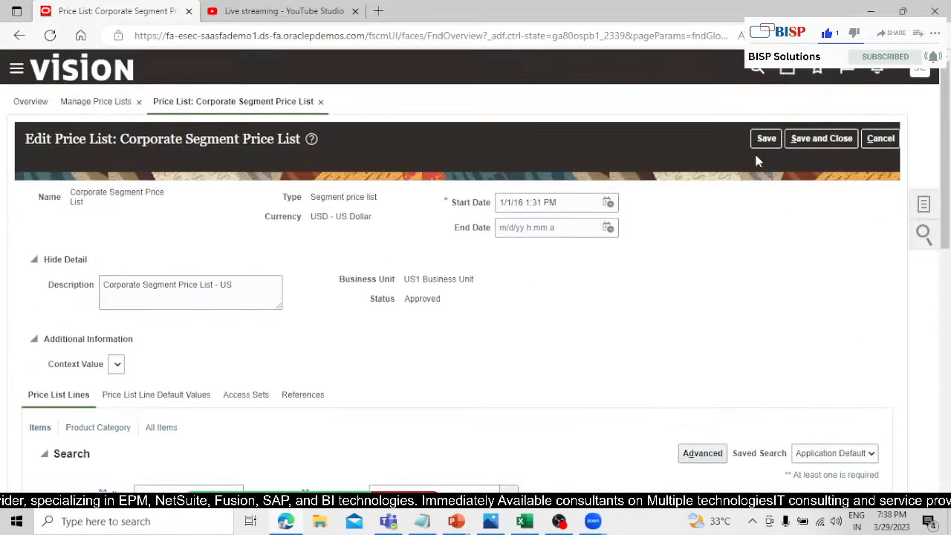
click(837, 146)
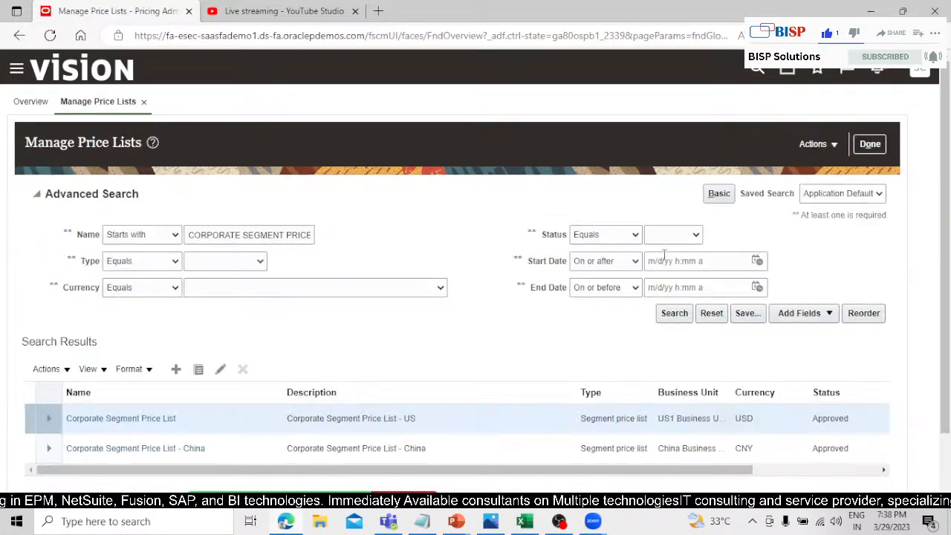
key(alt+Tab)
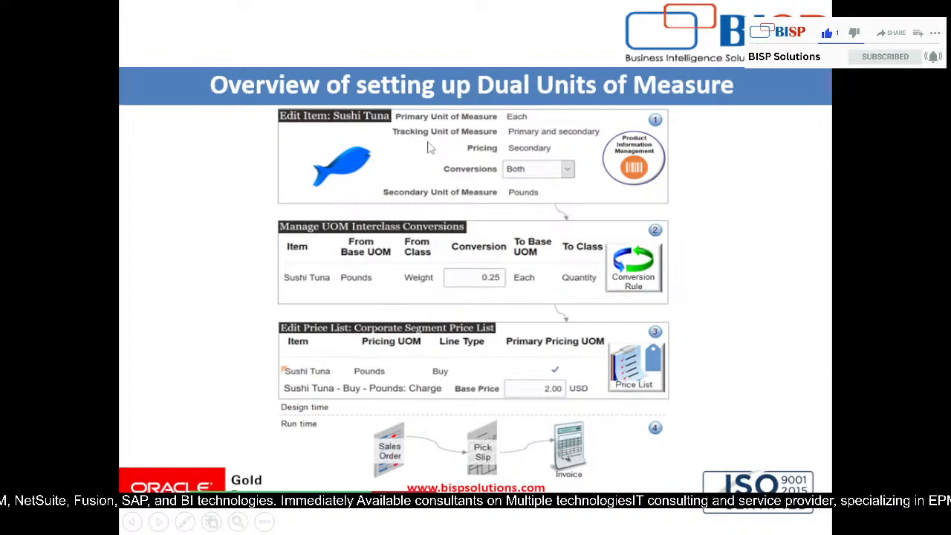